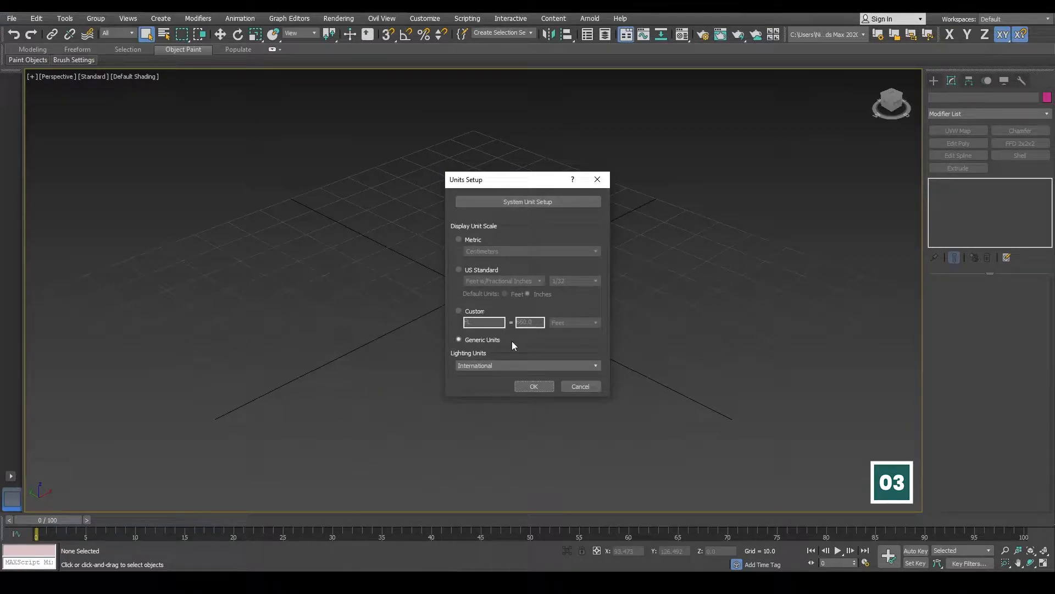
# Accept the units setup with generic display units and international lighting units.
pyautogui.click(536, 387)
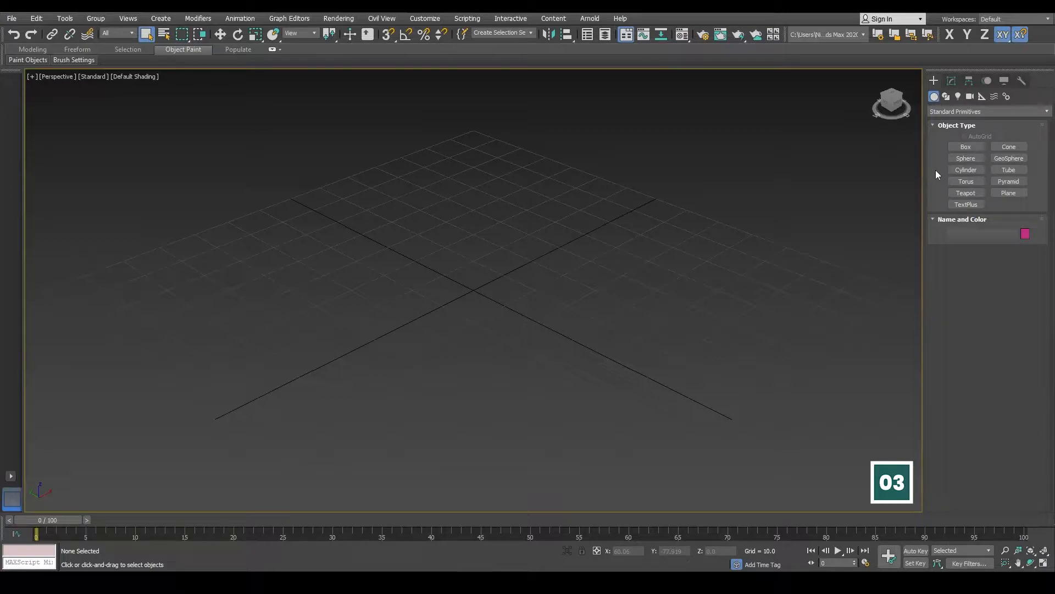
# Create a box at the origin by keyboard entry with length 20, width 20 and height 30.
pyautogui.click(966, 146)
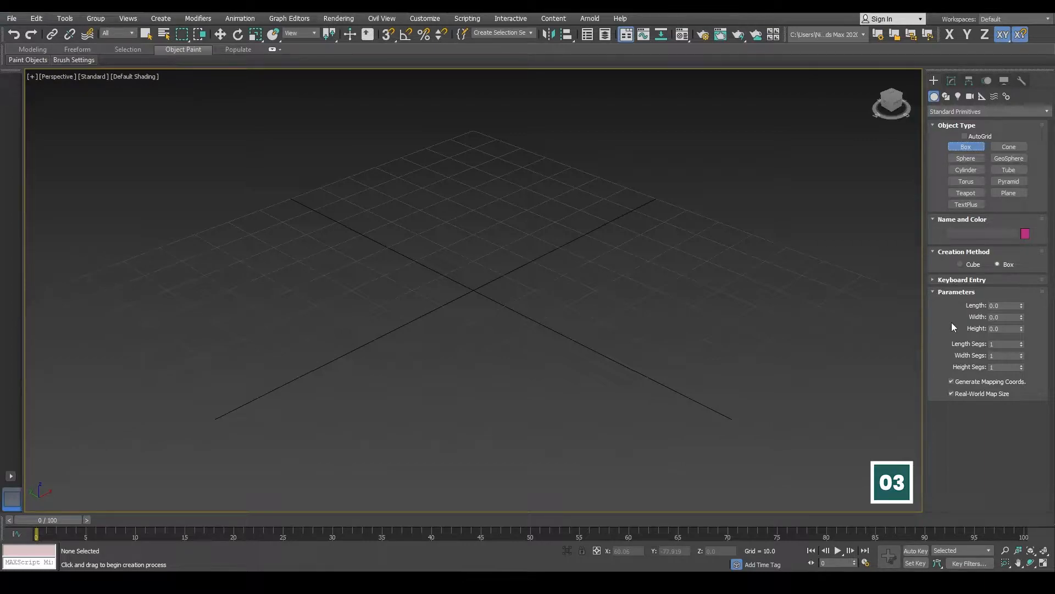
pyautogui.click(965, 281)
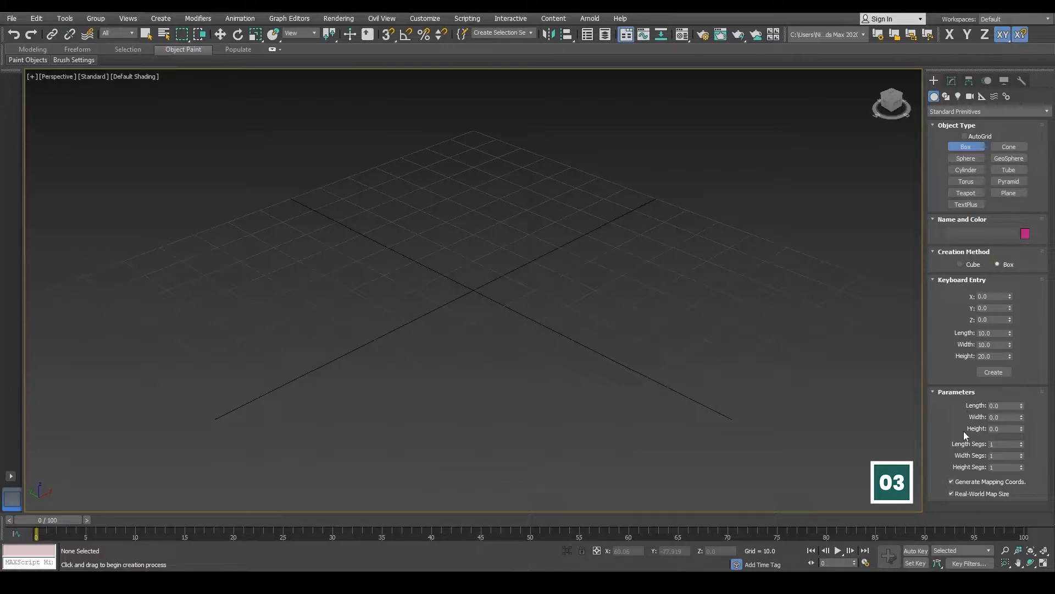
pyautogui.click(999, 335)
pyautogui.press('Tab')
pyautogui.press('Tab')
pyautogui.click(1000, 333)
pyautogui.doubleClick(988, 333)
pyautogui.write('20')
pyautogui.press('Tab')
pyautogui.write('20')
pyautogui.click(998, 357)
pyautogui.write('30')
pyautogui.click(996, 373)
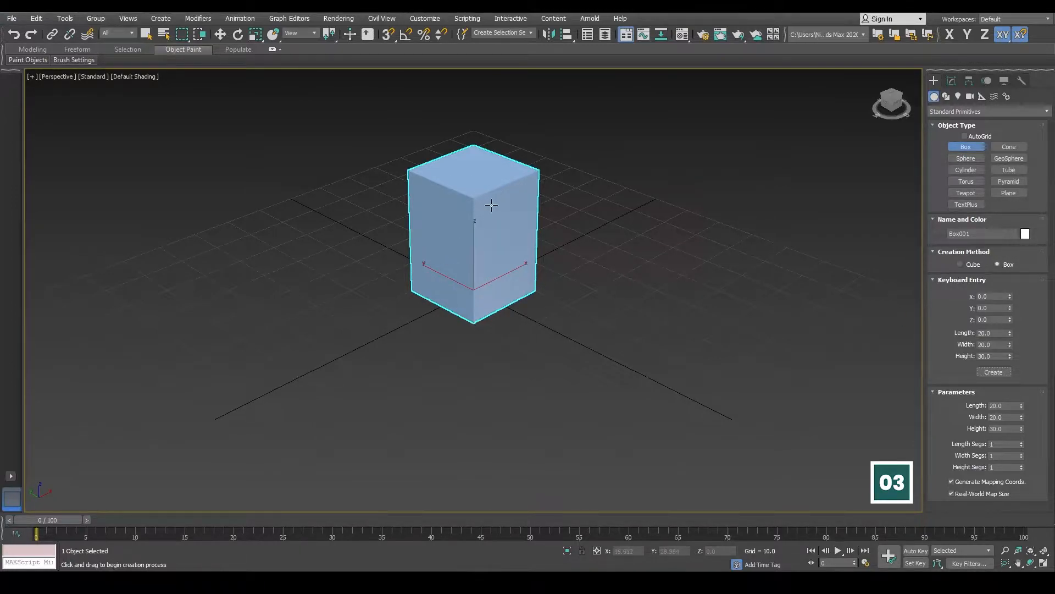
# Set the new box's length and width to 30 and finish box creation.
pyautogui.click(997, 333)
pyautogui.press('Tab')
pyautogui.hotkey('shift', 'Tab')
pyautogui.write('30')
pyautogui.press('Return')
pyautogui.doubleClick(1007, 408)
pyautogui.write('30')
pyautogui.press('Return')
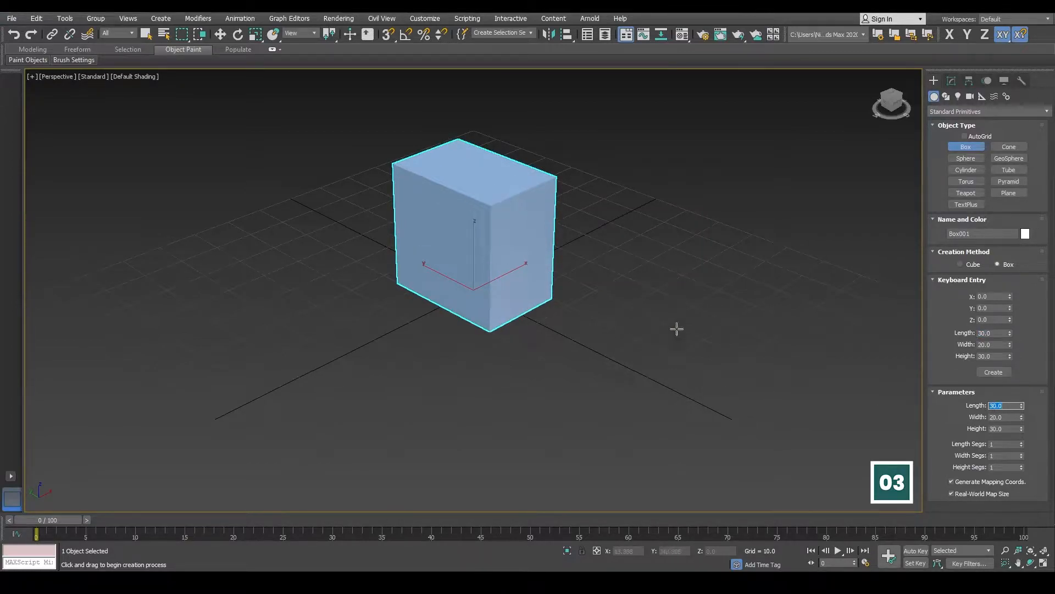
pyautogui.doubleClick(1010, 416)
pyautogui.write('30')
pyautogui.press('Return')
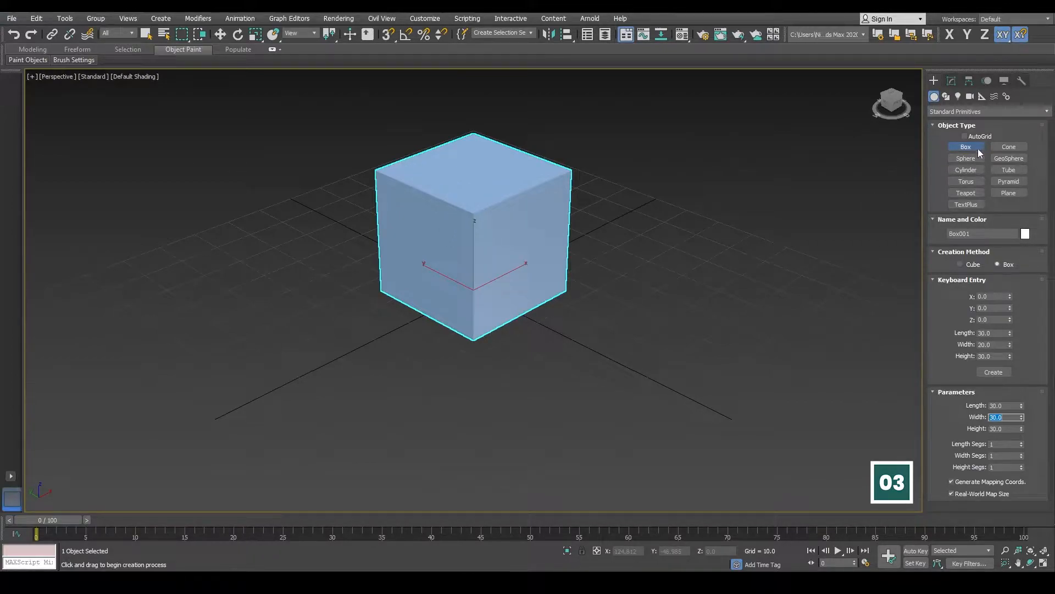
pyautogui.rightClick(674, 244)
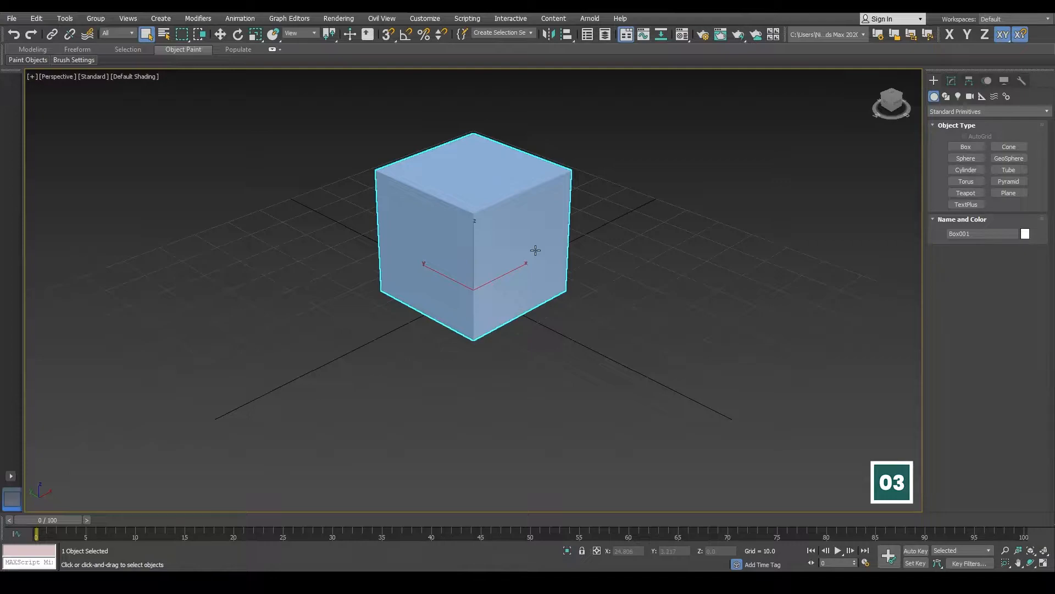
# Modify the existing box so its height is 60, and deselect it.
pyautogui.click(952, 81)
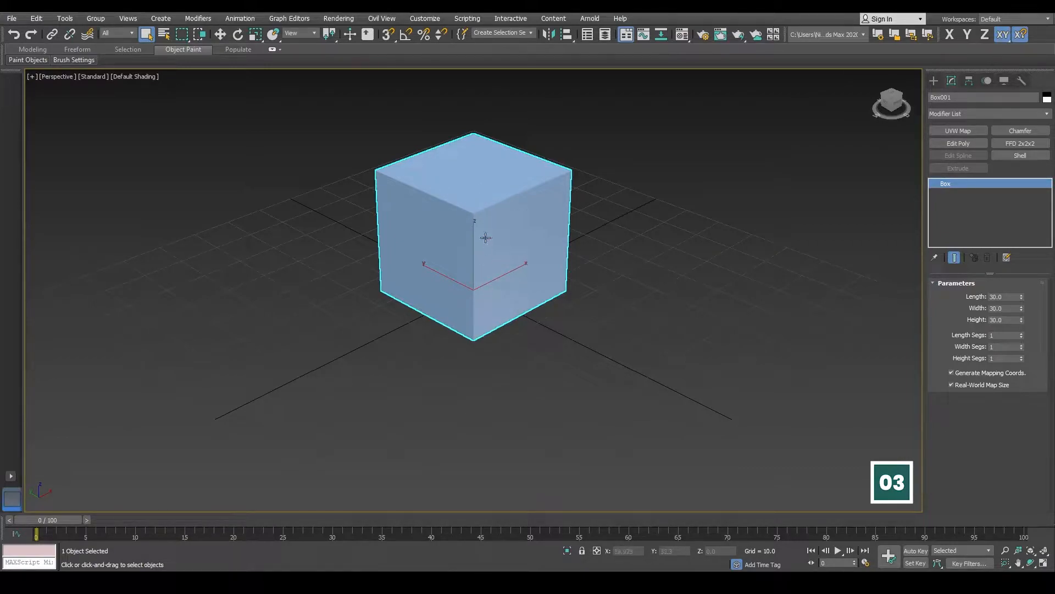
pyautogui.moveTo(1016, 320); pyautogui.dragTo(909, 325)
pyautogui.write('60')
pyautogui.press('Return')
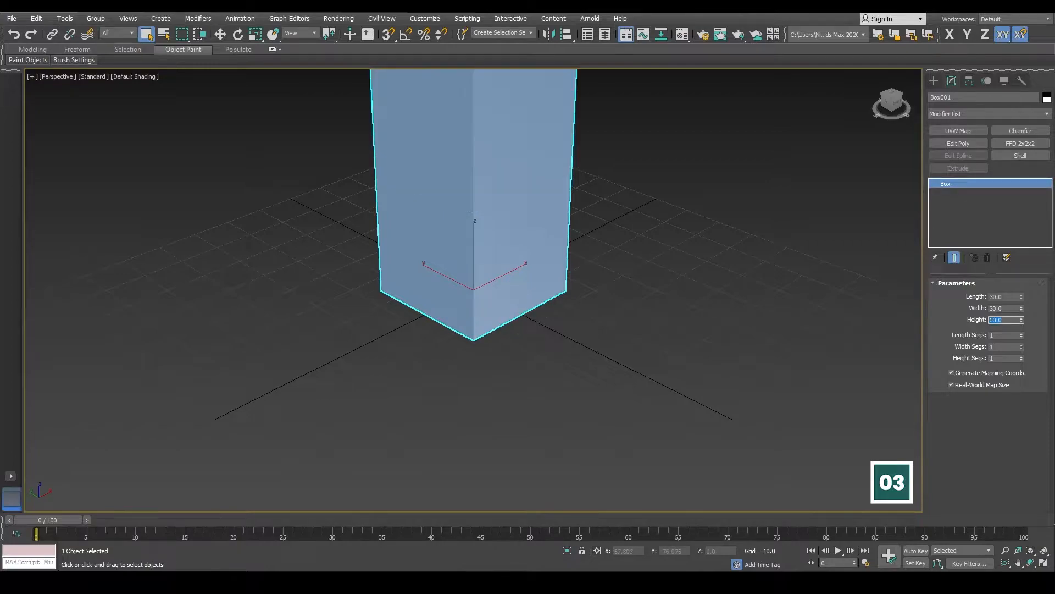
pyautogui.moveTo(604, 227); pyautogui.dragTo(598, 331, button='middle')
pyautogui.click(648, 305)
pyautogui.click(485, 338)
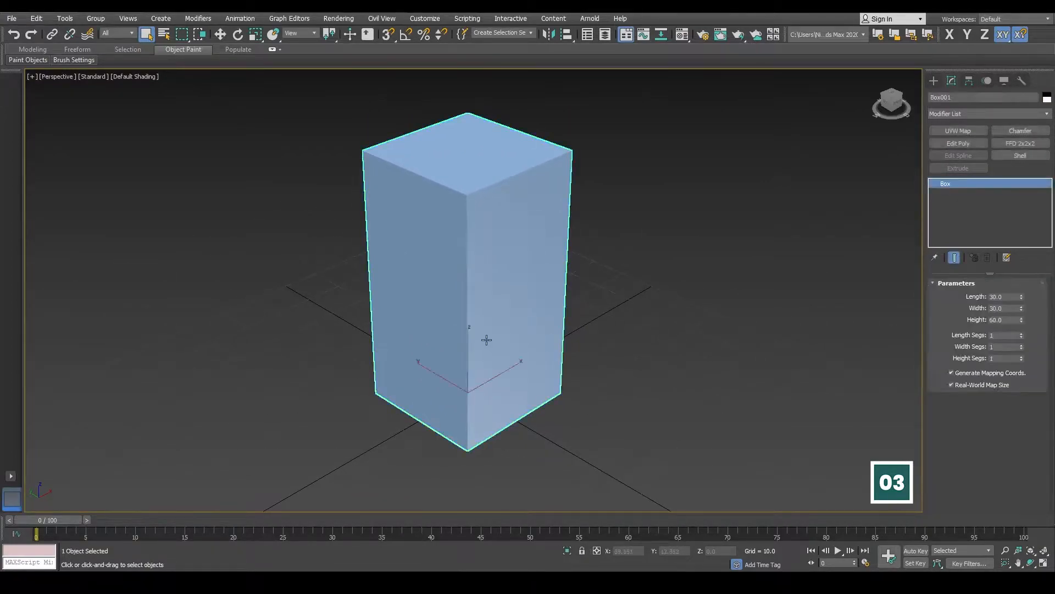
pyautogui.click(722, 316)
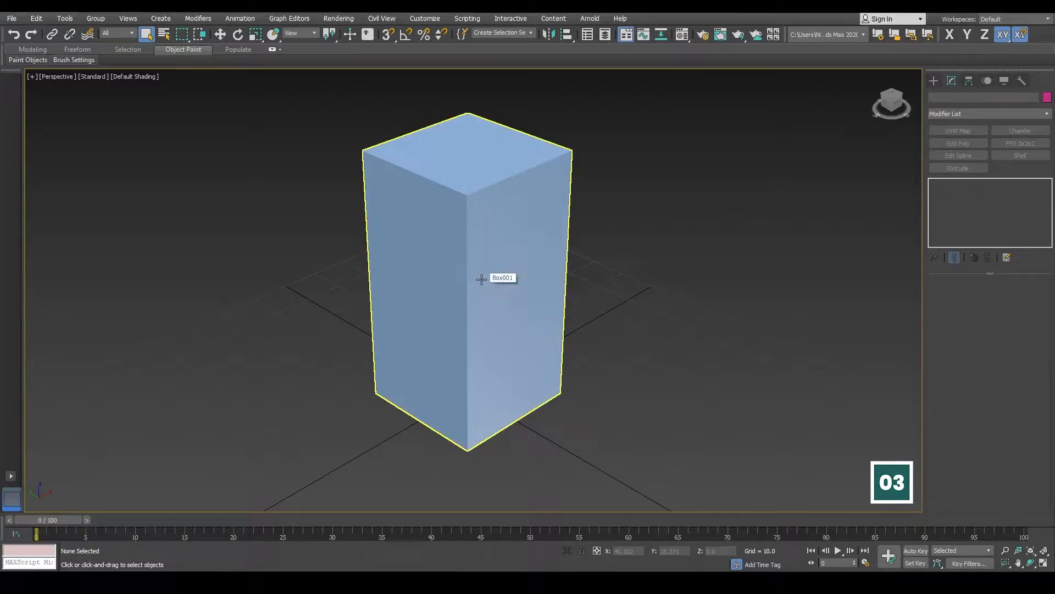
# Reselect the box and review its editable parameters.
pyautogui.click(934, 81)
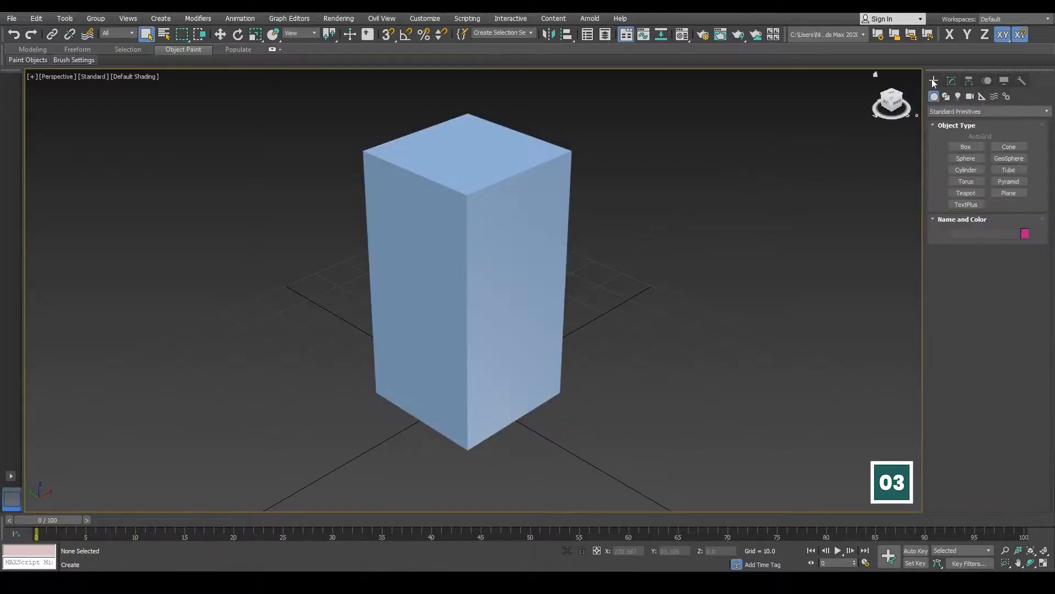
pyautogui.click(966, 159)
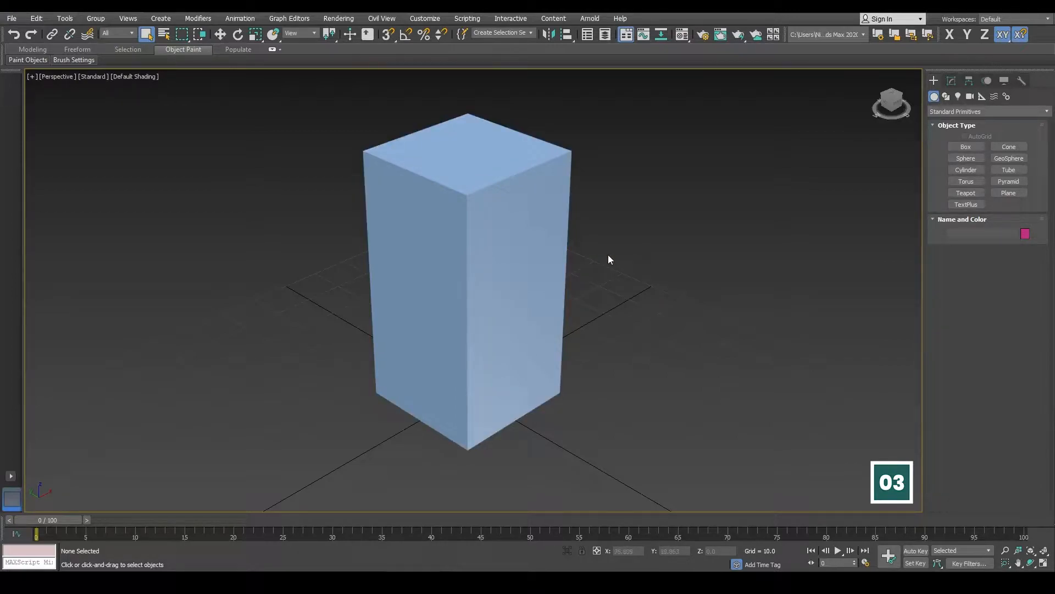
pyautogui.click(492, 261)
pyautogui.click(952, 81)
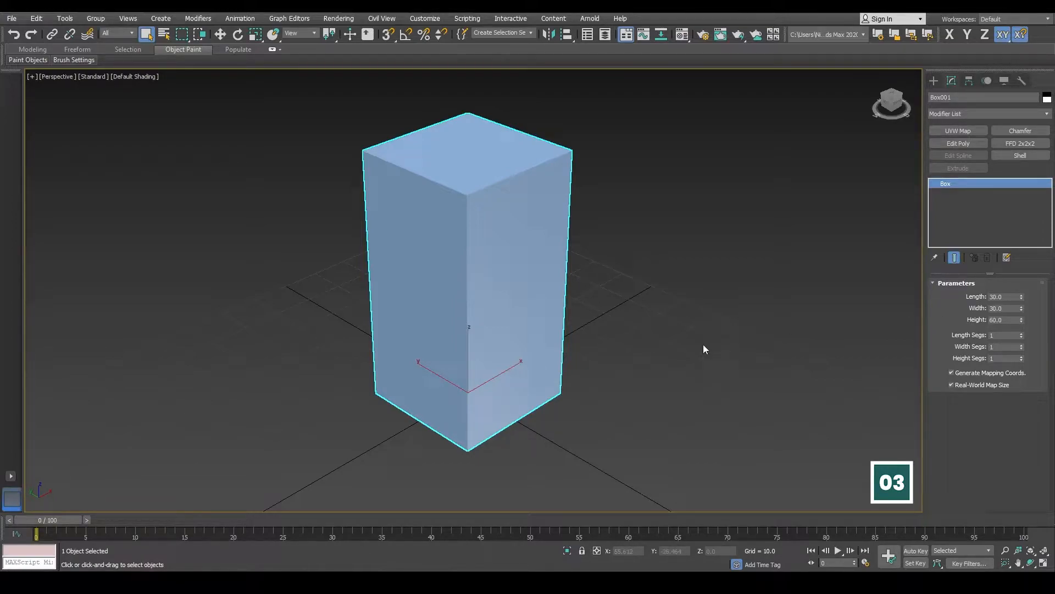
pyautogui.click(605, 216)
# Delete the box from the scene.
pyautogui.click(509, 253)
pyautogui.press('Delete')
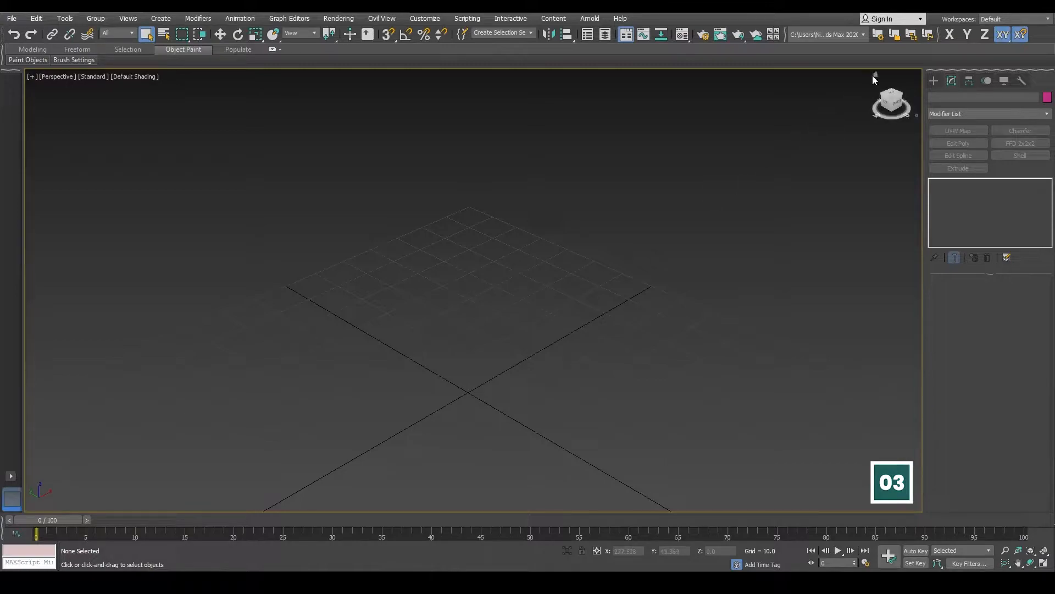
pyautogui.click(875, 75)
# Create a cylinder at the origin by keyboard entry with radius 10 and height 10.
pyautogui.click(934, 81)
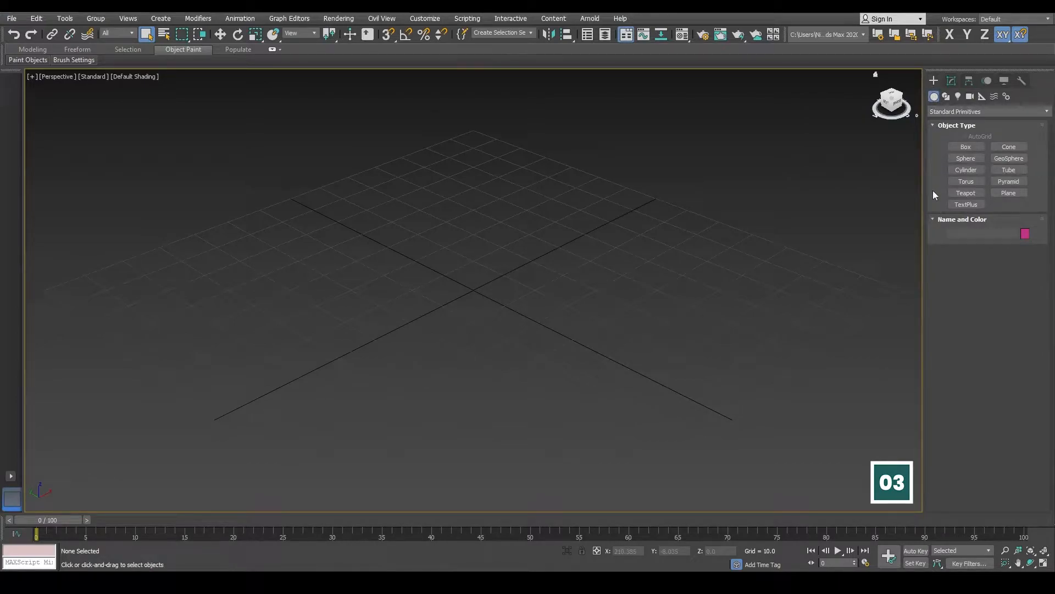
pyautogui.click(962, 171)
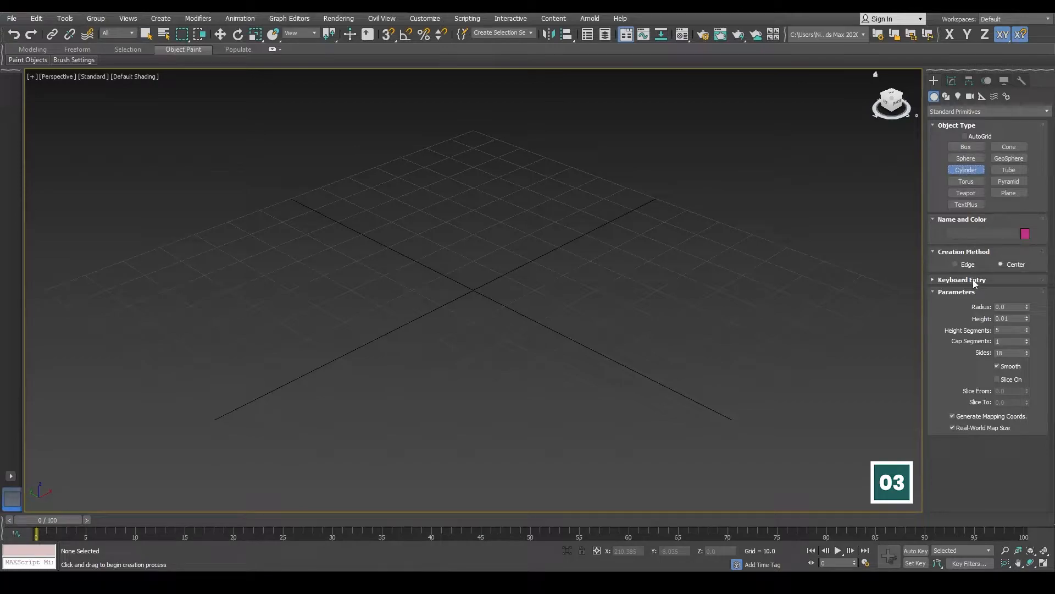
pyautogui.click(975, 281)
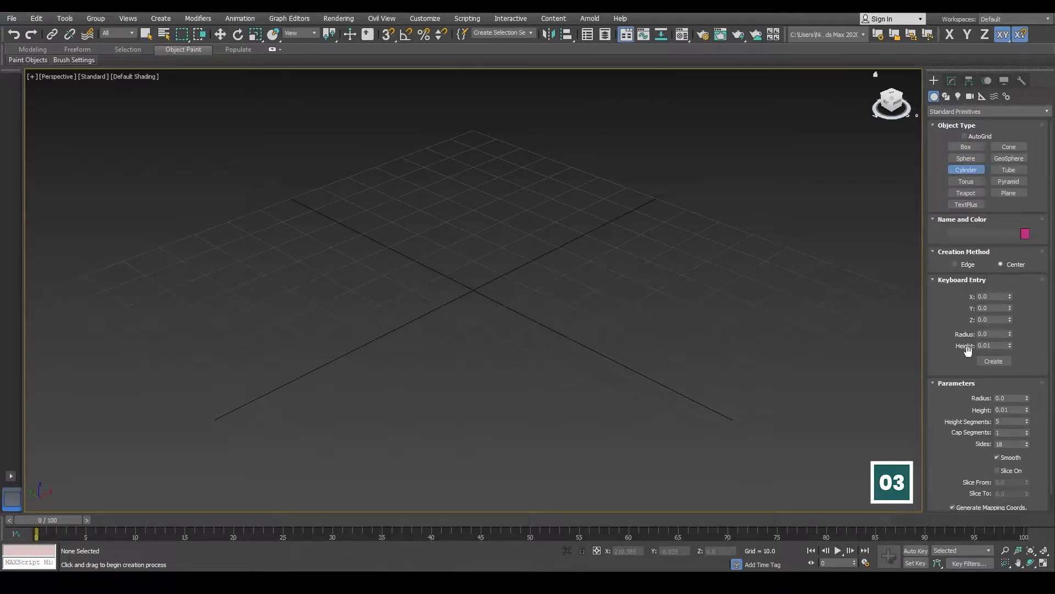
pyautogui.click(994, 335)
pyautogui.write('10')
pyautogui.press('Return')
pyautogui.click(1000, 346)
pyautogui.write('1')
pyautogui.click(997, 362)
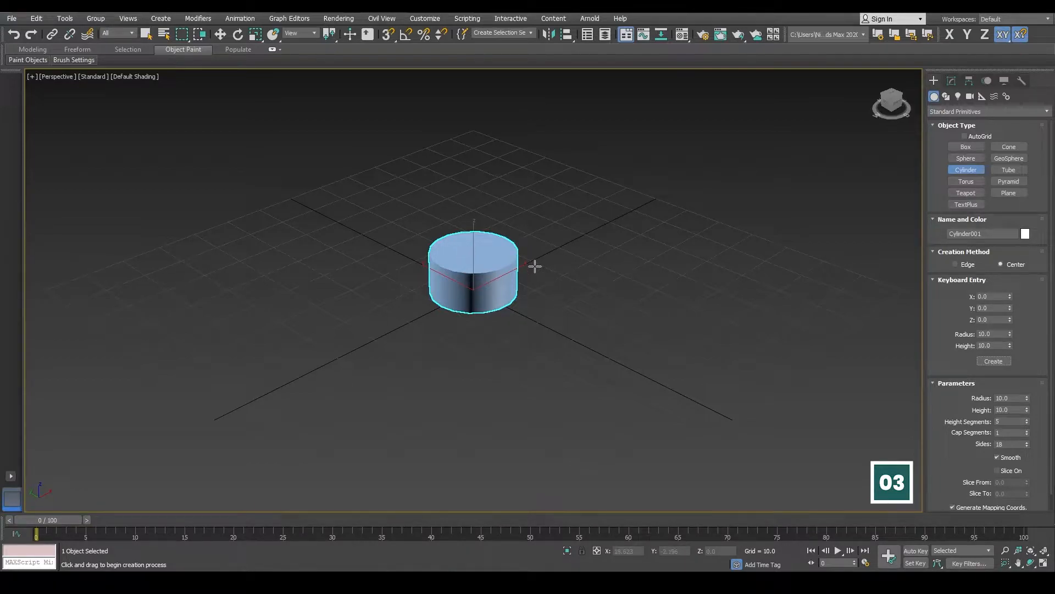
pyautogui.rightClick(616, 252)
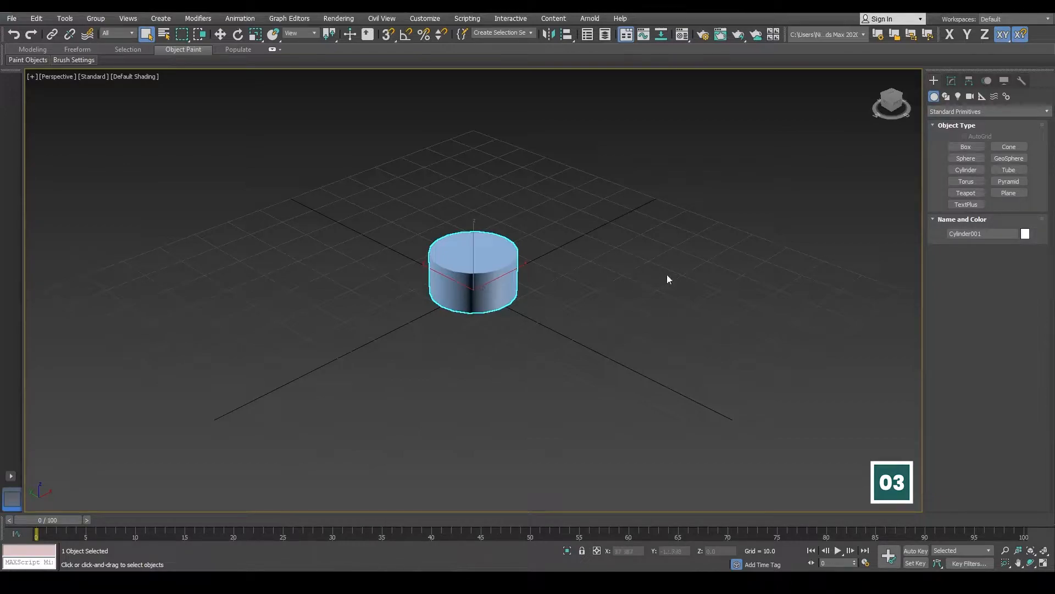
# Modify the cylinder so its height is 30.
pyautogui.click(951, 81)
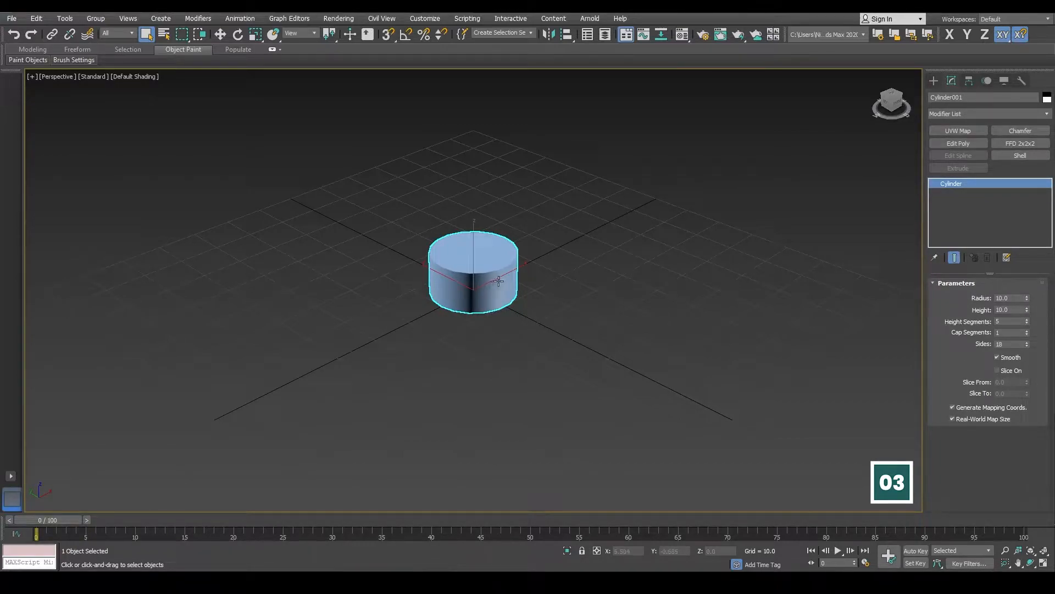
pyautogui.doubleClick(1015, 310)
pyautogui.press('Return')
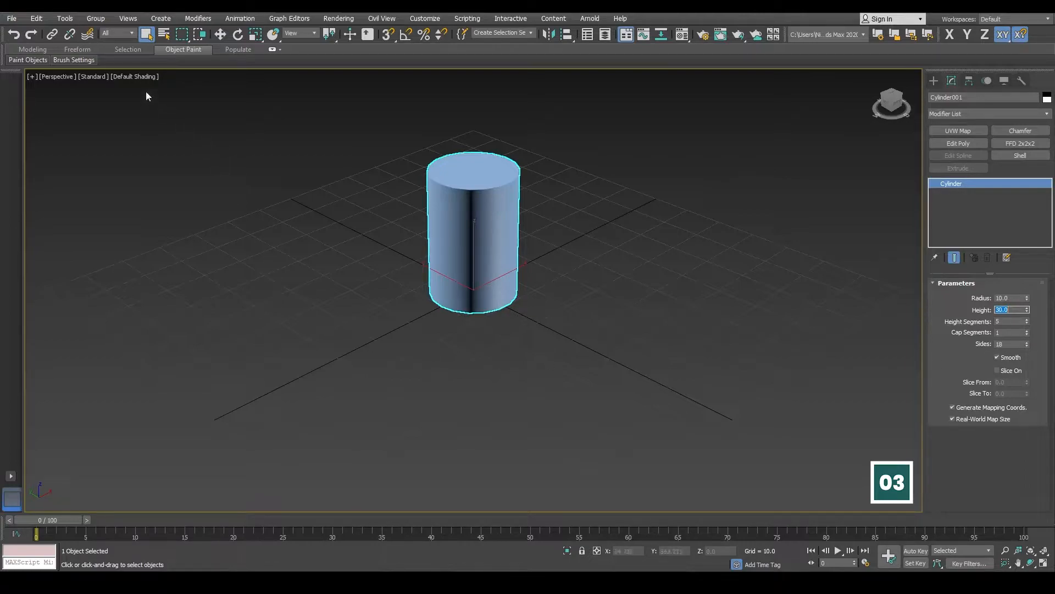
# Turn on Edged Faces for the perspective viewport.
pyautogui.click(139, 79)
pyautogui.click(138, 76)
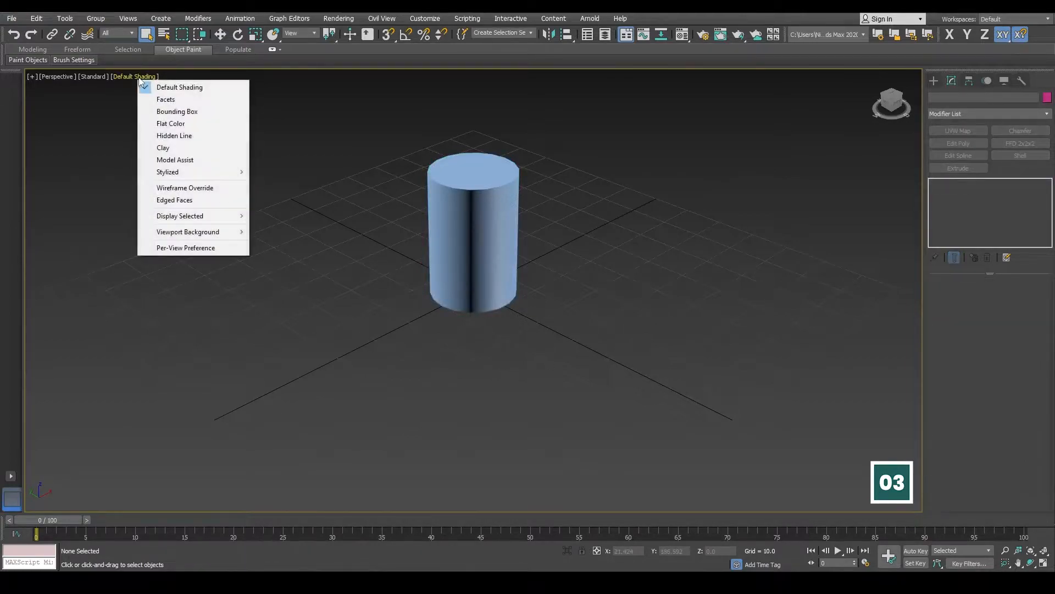
pyautogui.click(159, 201)
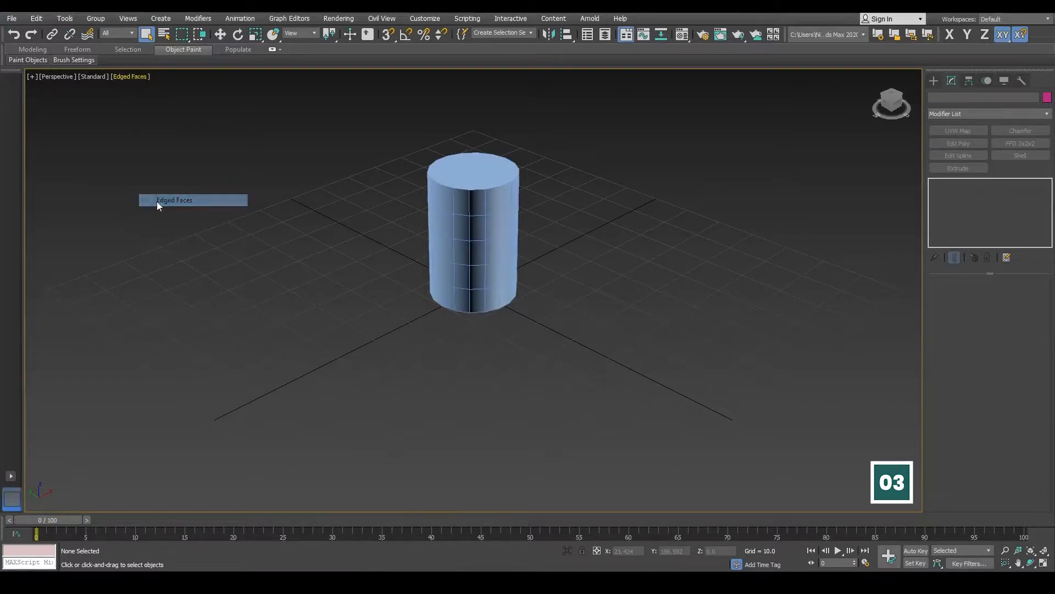
# Set the cylinder's cap segments to 3.
pyautogui.click(486, 237)
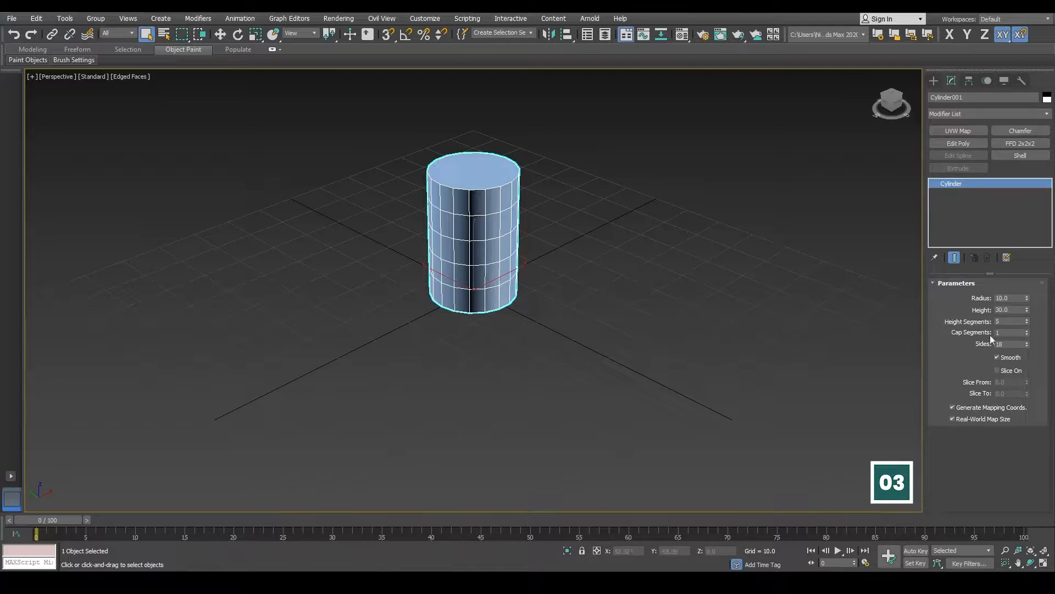
pyautogui.doubleClick(1011, 333)
pyautogui.write('3')
pyautogui.press('Return')
pyautogui.scroll(5, 487, 176)
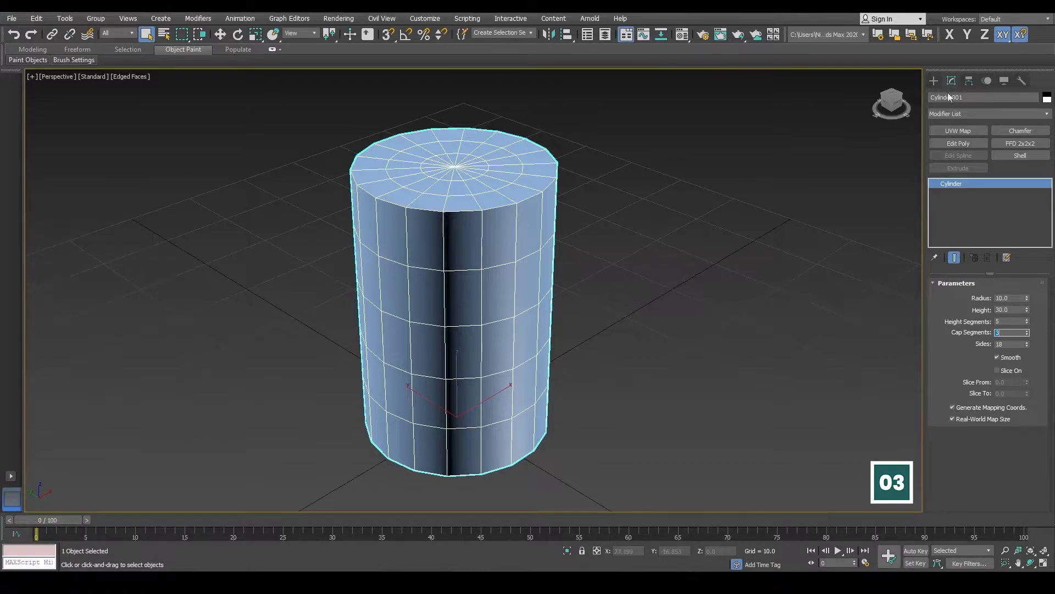
# Delete the cylinder from the scene.
pyautogui.click(935, 79)
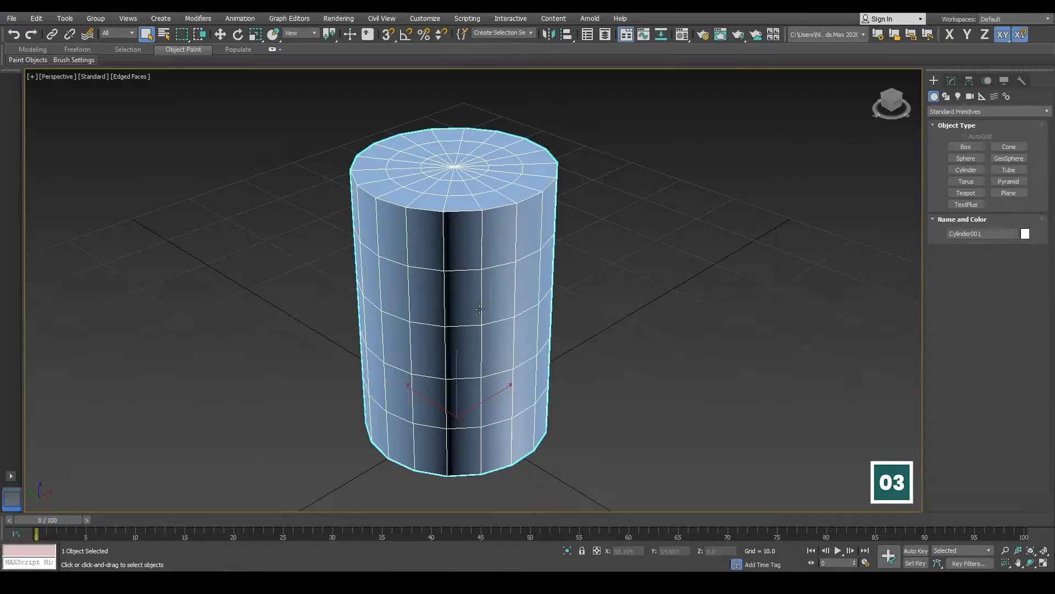
pyautogui.press('Delete')
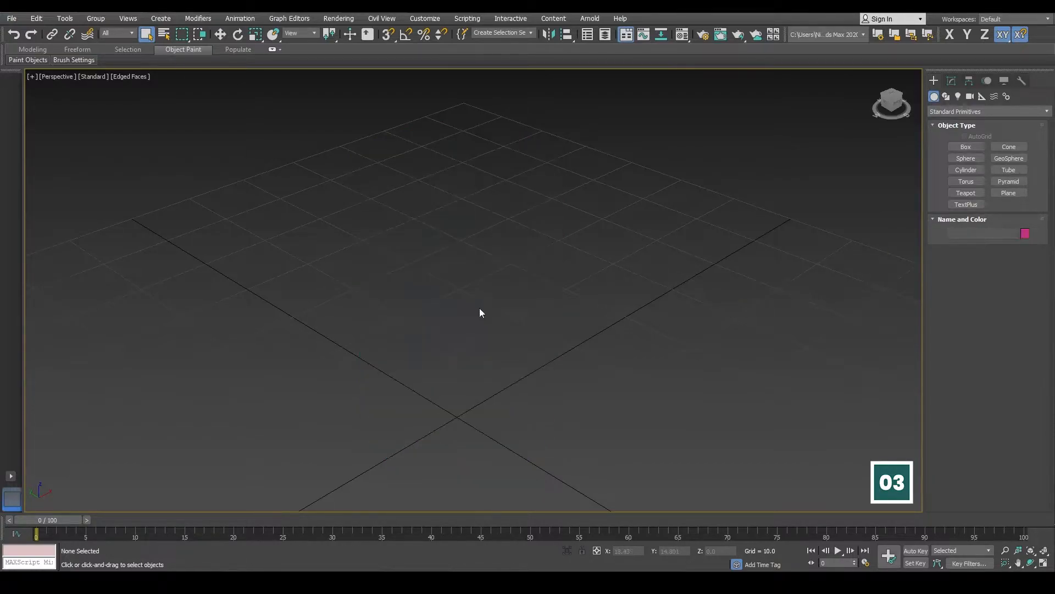
pyautogui.click(875, 76)
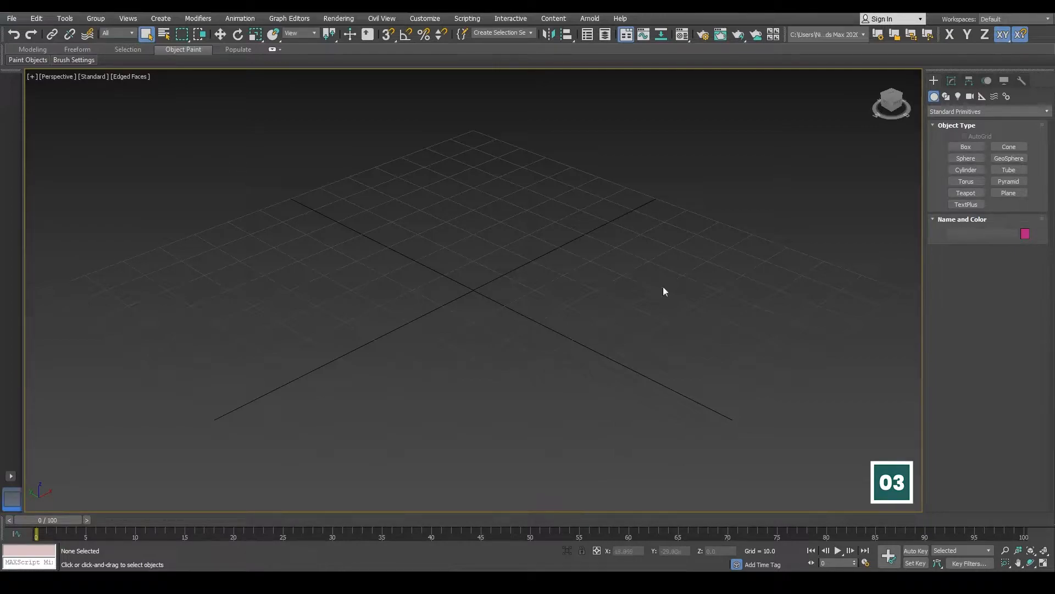
# Draw a box freehand in front of the grid's centre, about 21 units in length, width and height.
pyautogui.click(967, 148)
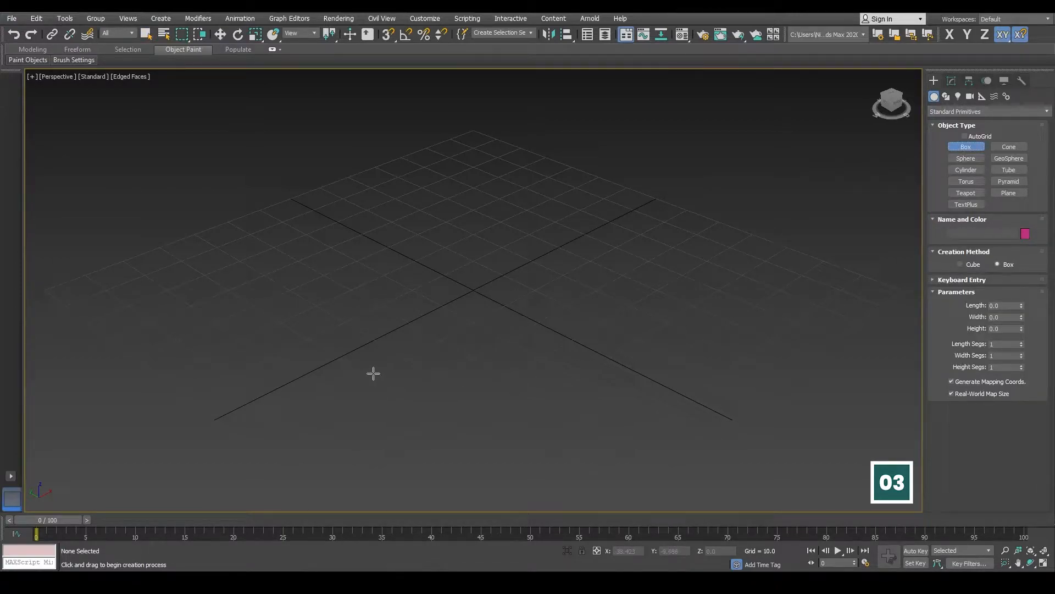
pyautogui.moveTo(367, 375); pyautogui.dragTo(377, 300)
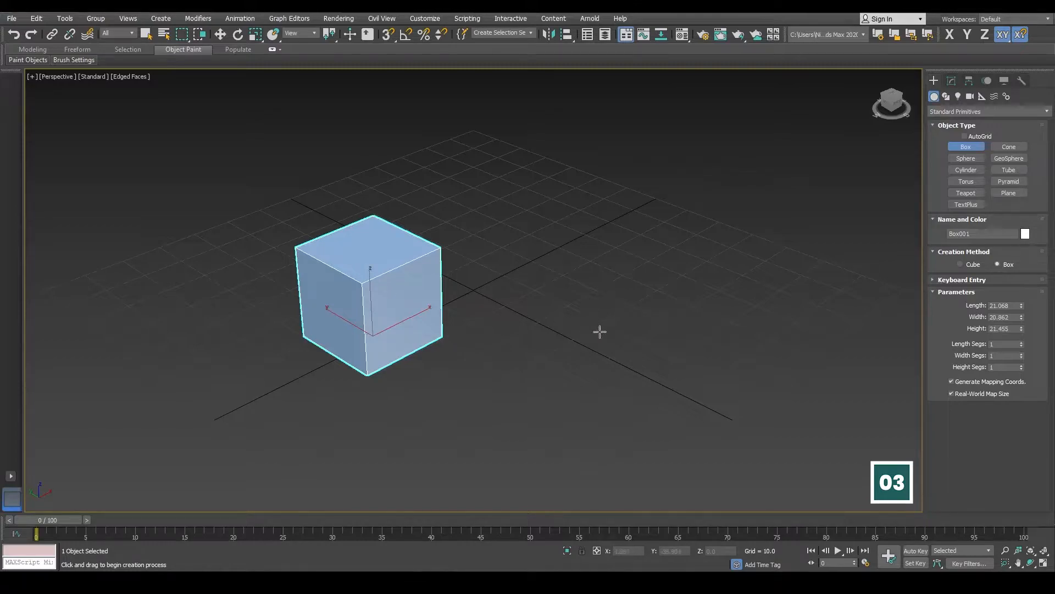
pyautogui.rightClick(634, 263)
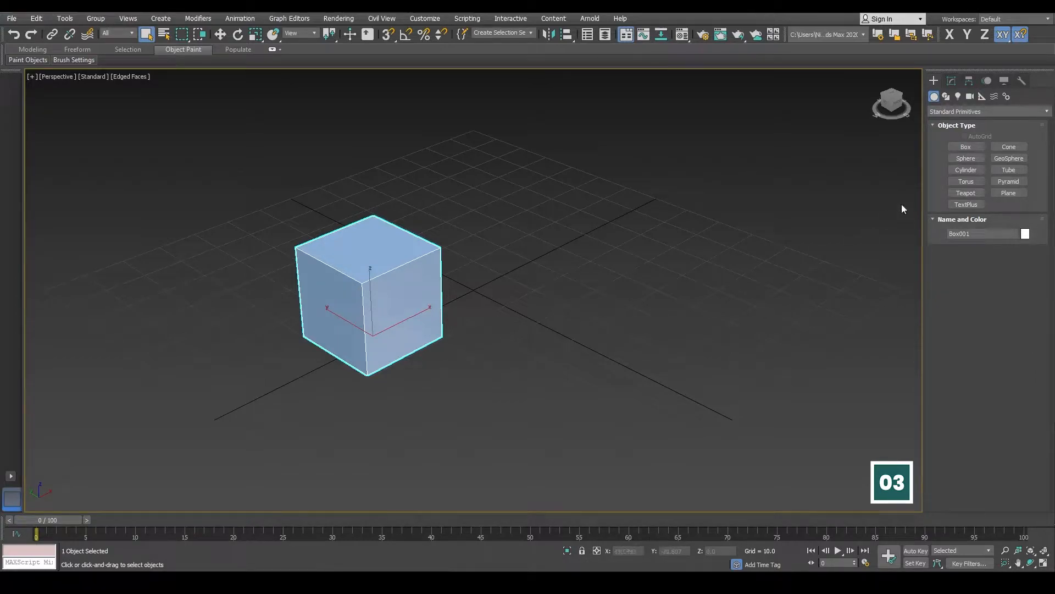
# Adjust the drawn box interactively to about 15 long, 15.9 wide and 21.2 high.
pyautogui.click(952, 80)
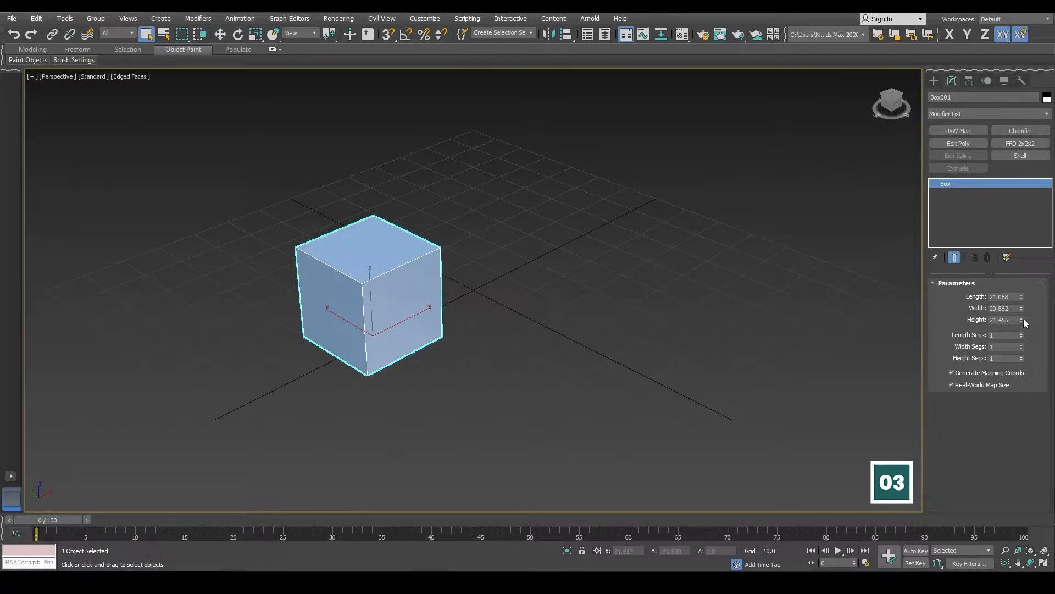
pyautogui.moveTo(1021, 318)
pyautogui.mouseDown()
pyautogui.moveTo(1022, 264)
pyautogui.moveTo(1022, 352)
pyautogui.moveTo(1022, 267)
pyautogui.moveTo(1026, 325)
pyautogui.moveTo(1027, 300)
pyautogui.moveTo(1029, 313)
pyautogui.mouseUp()
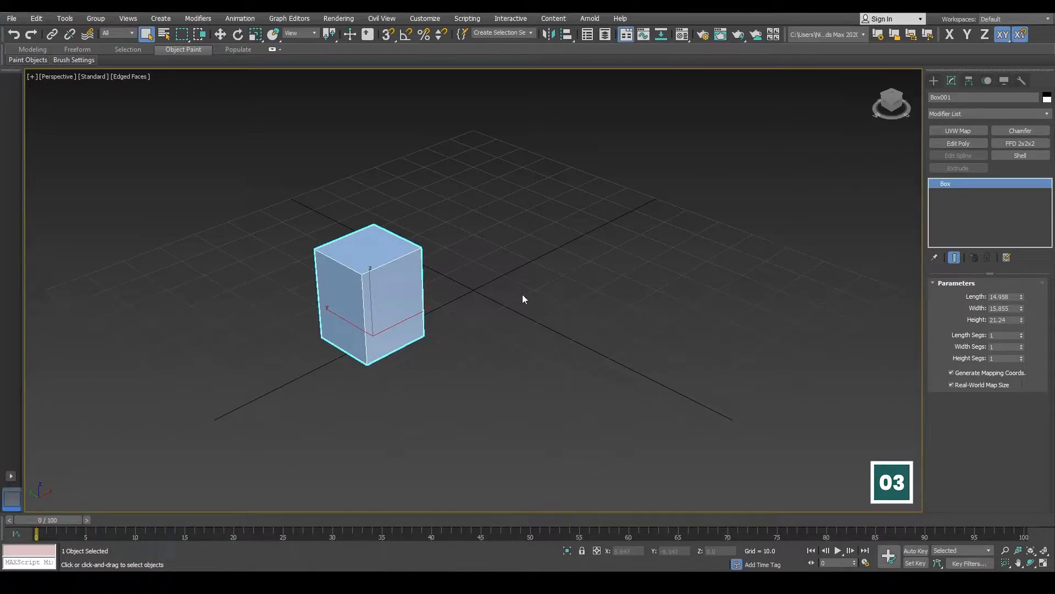
pyautogui.click(935, 82)
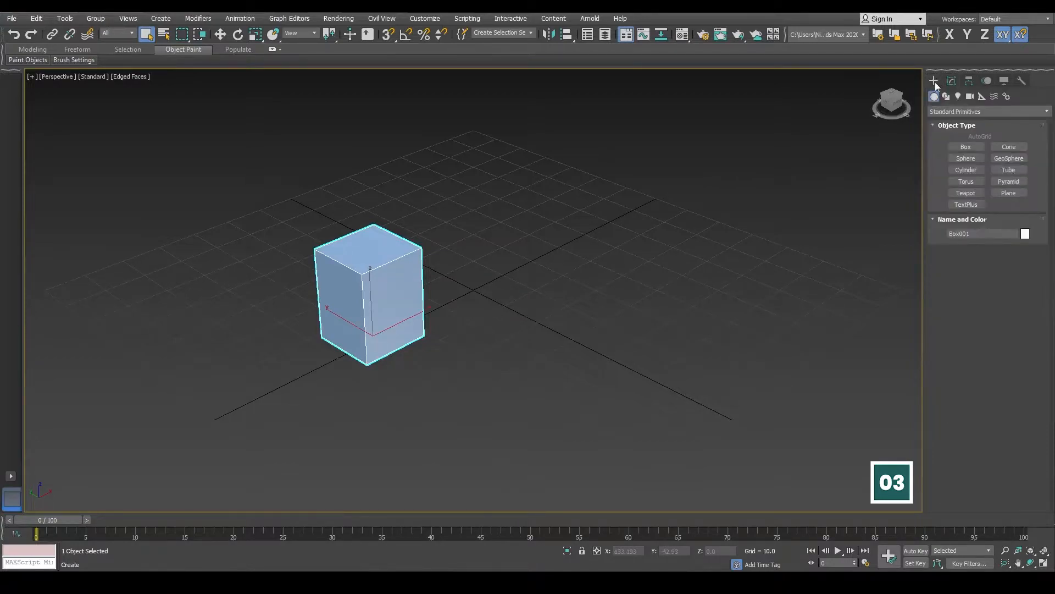
# Draw a cylinder freehand toward the grid's far side, about 8.1 in radius and 20.6 high.
pyautogui.click(963, 170)
pyautogui.moveTo(598, 230); pyautogui.dragTo(566, 217)
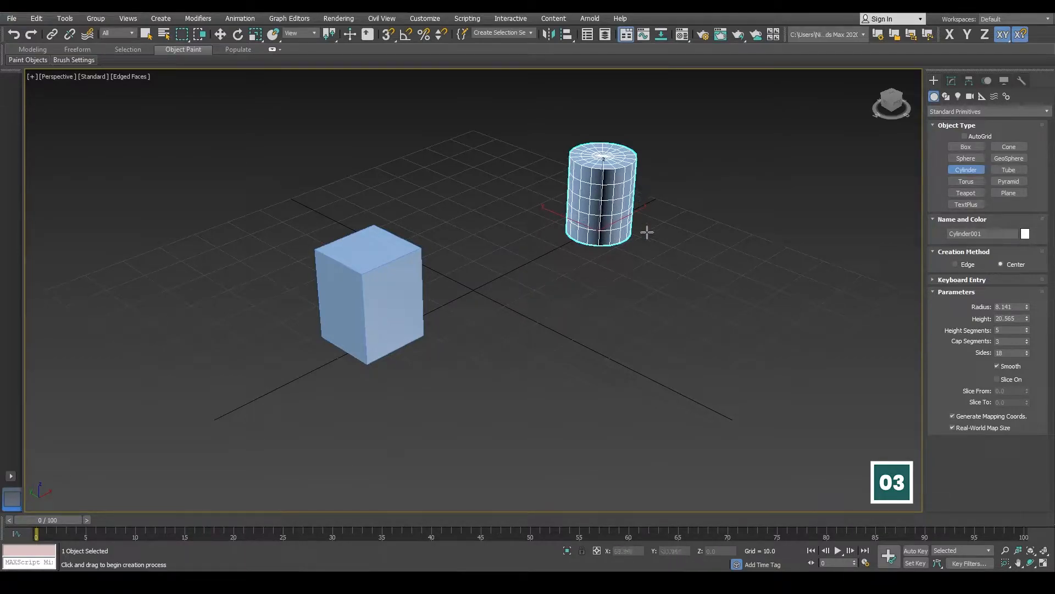
pyautogui.rightClick(674, 174)
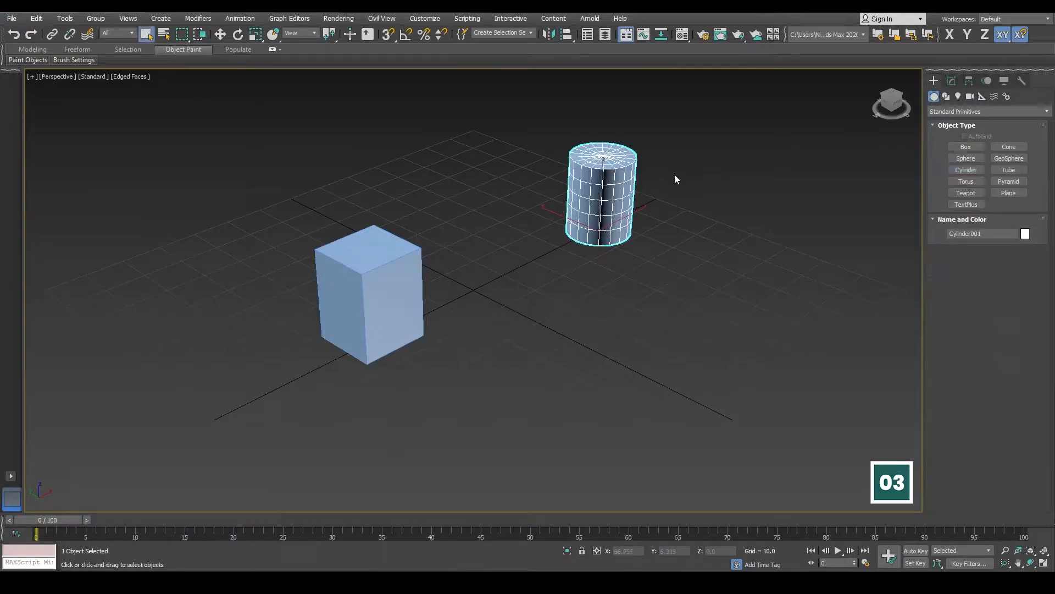
# Set both the cap segments and the height segments of the cylinder to 1.
pyautogui.click(952, 81)
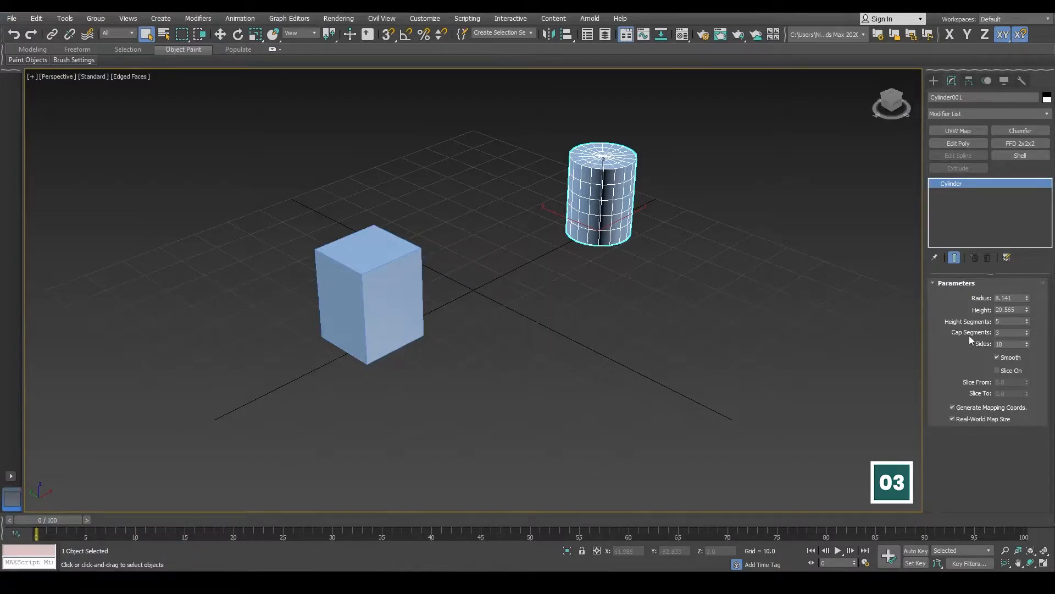
pyautogui.moveTo(1007, 333); pyautogui.dragTo(947, 334)
pyautogui.write('1')
pyautogui.press('Return')
pyautogui.hotkey('shift', 'Tab')
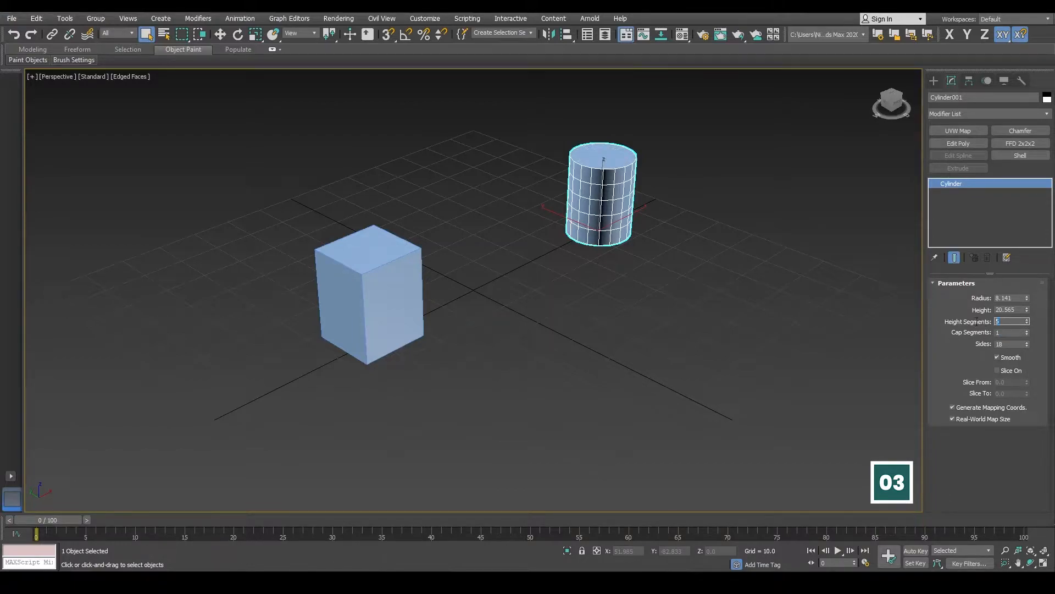
pyautogui.press('Return')
pyautogui.click(753, 295)
pyautogui.click(617, 207)
# Draw a teapot freehand in front of the cylinder, with a radius of about 11.1.
pyautogui.click(934, 81)
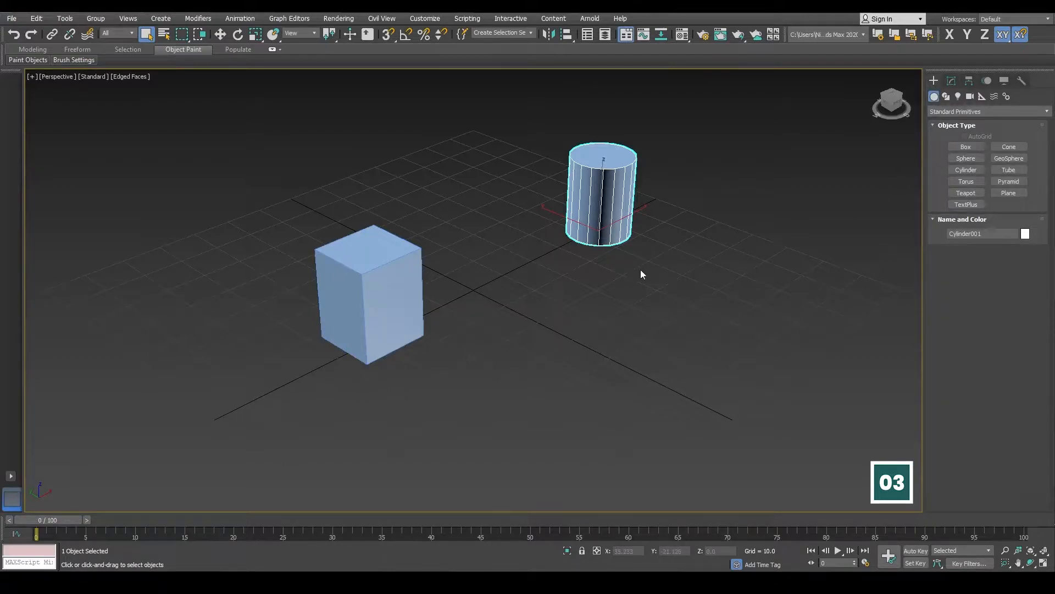
pyautogui.click(966, 193)
pyautogui.moveTo(572, 340); pyautogui.dragTo(530, 323)
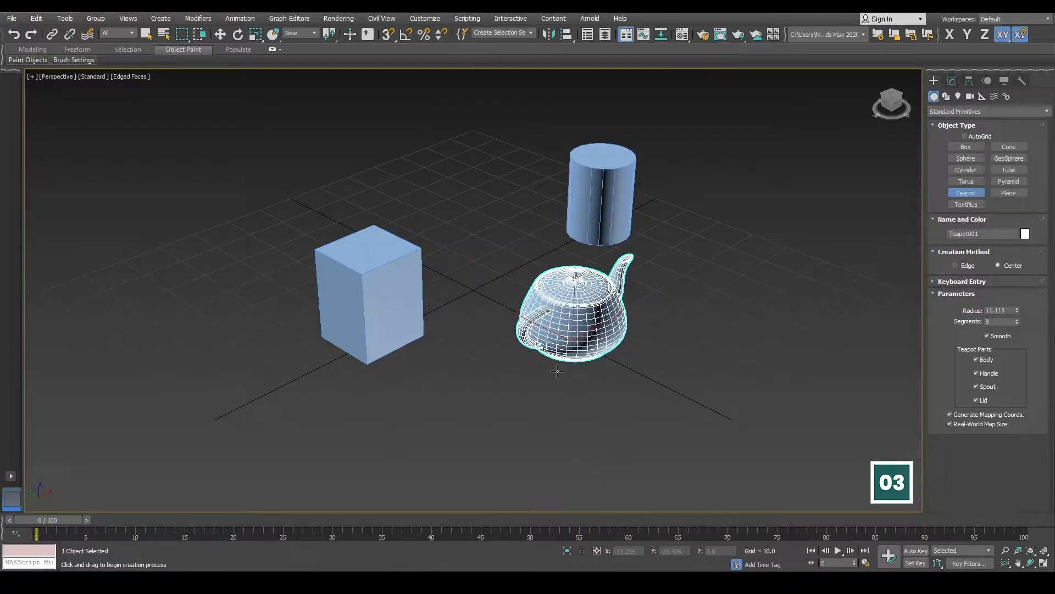
pyautogui.rightClick(717, 177)
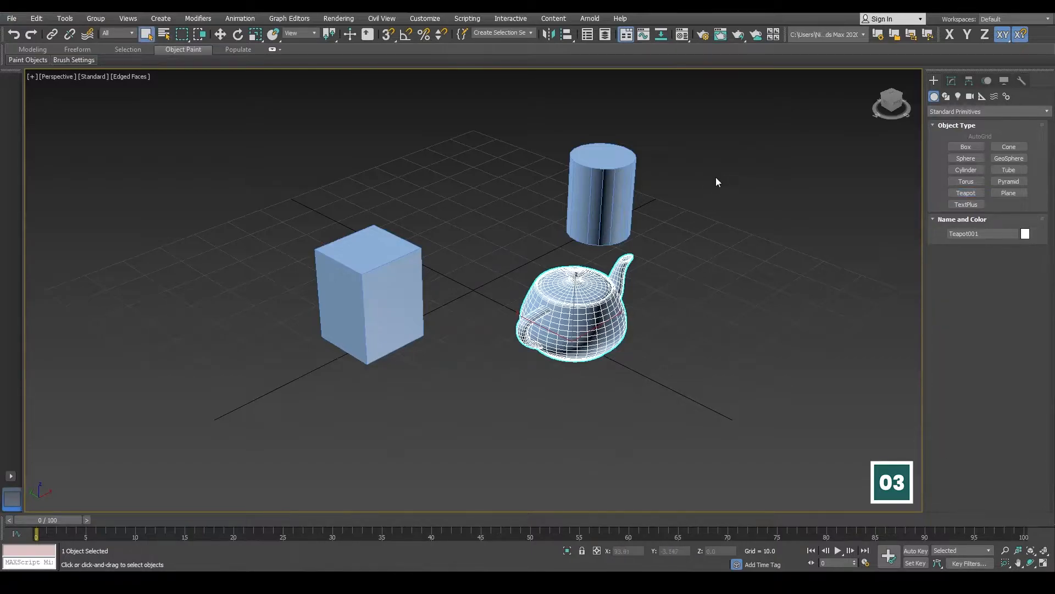
# Draw a pyramid freehand between the box and the cylinder, about 19.8 wide, 19.4 deep and 13.4 high.
pyautogui.click(1017, 183)
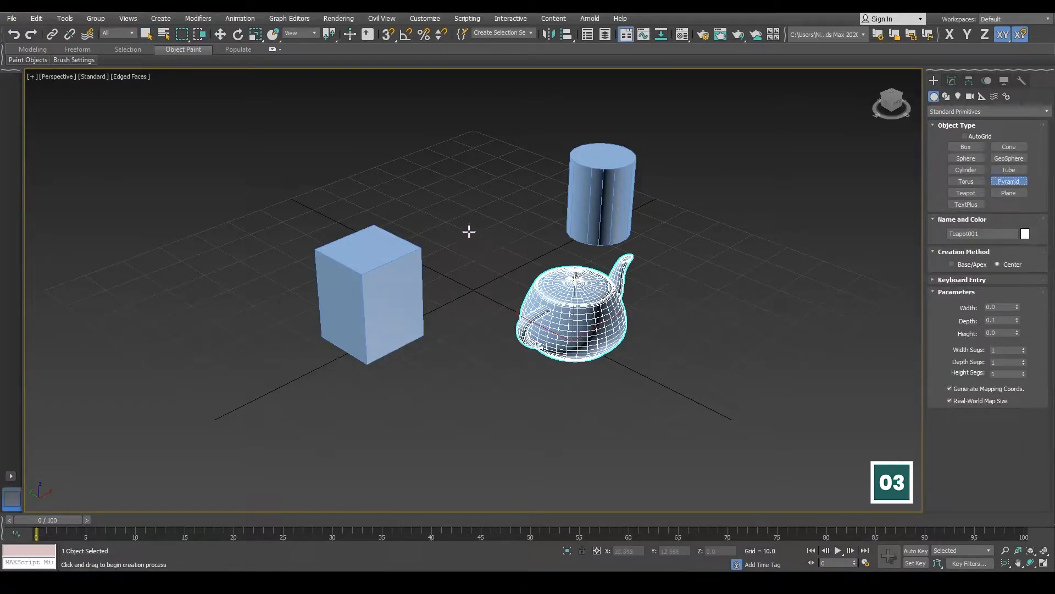
pyautogui.moveTo(479, 238); pyautogui.dragTo(478, 295)
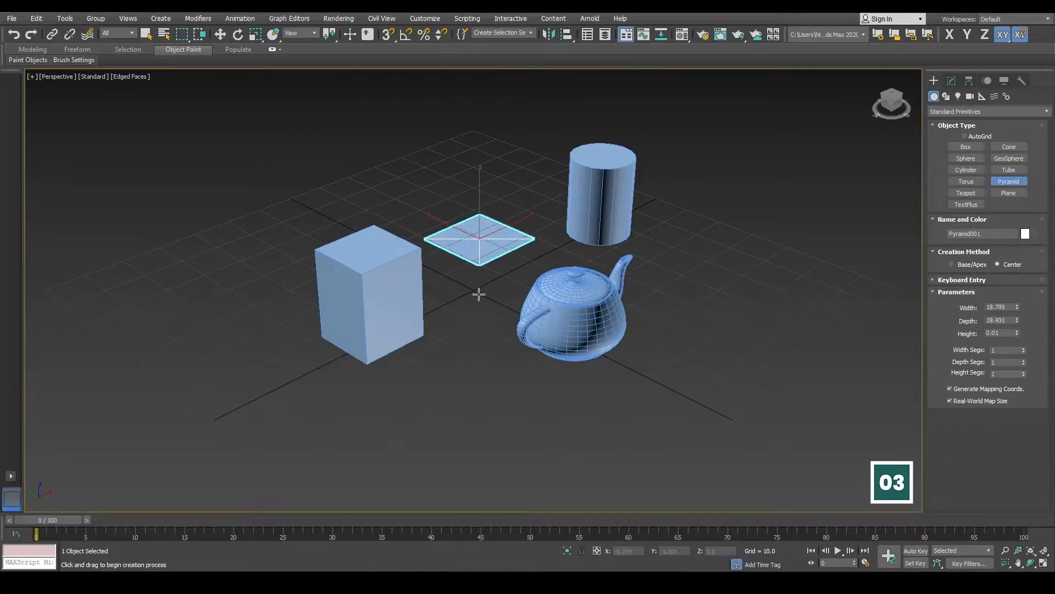
pyautogui.click(484, 240)
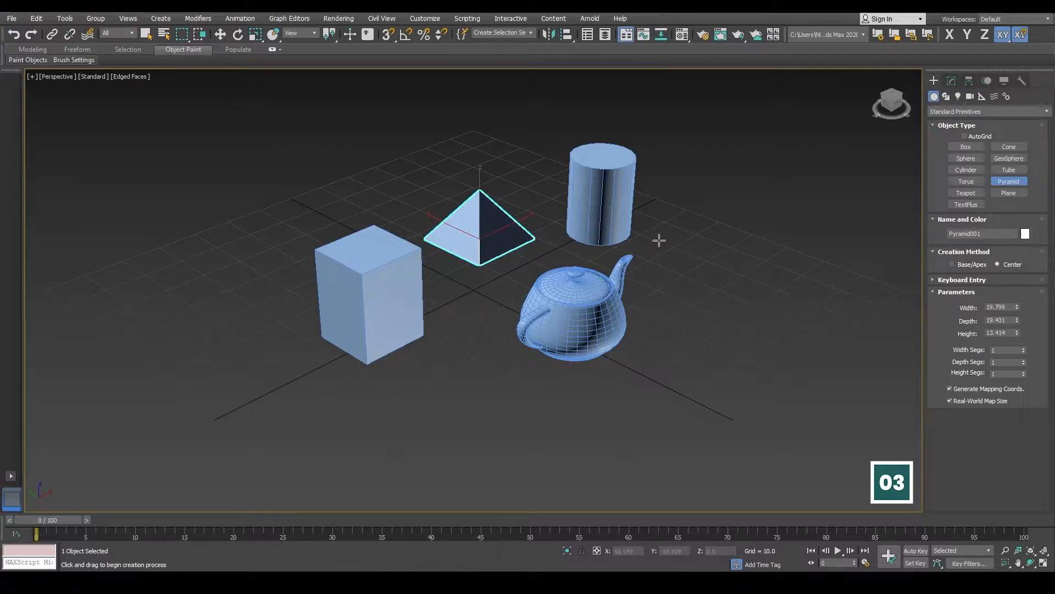
pyautogui.rightClick(748, 134)
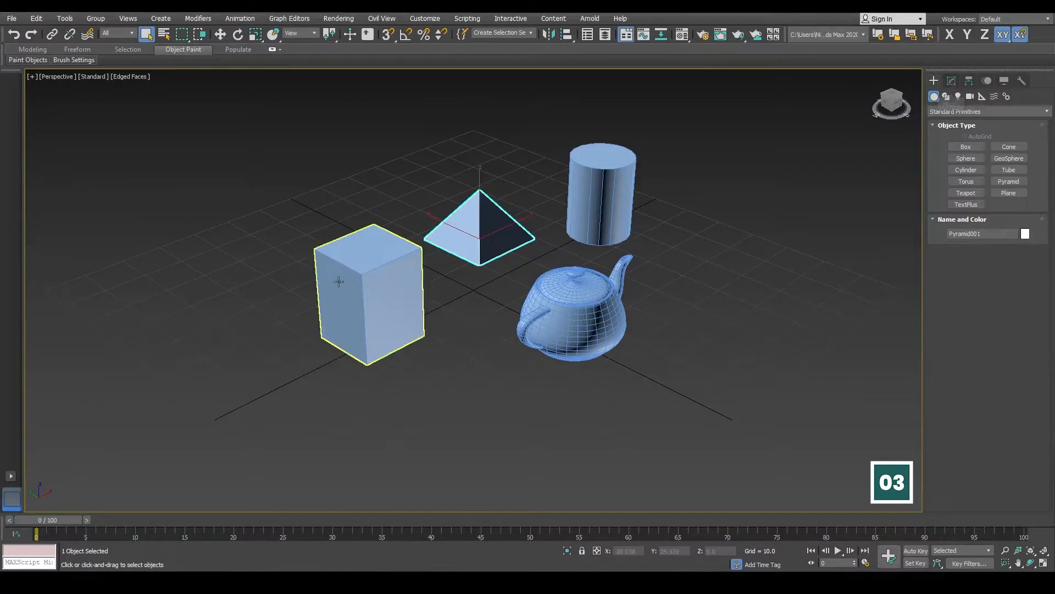
# Adjust the teapot's radius interactively to about 11.4 and reduce its segments to 4.
pyautogui.click(578, 318)
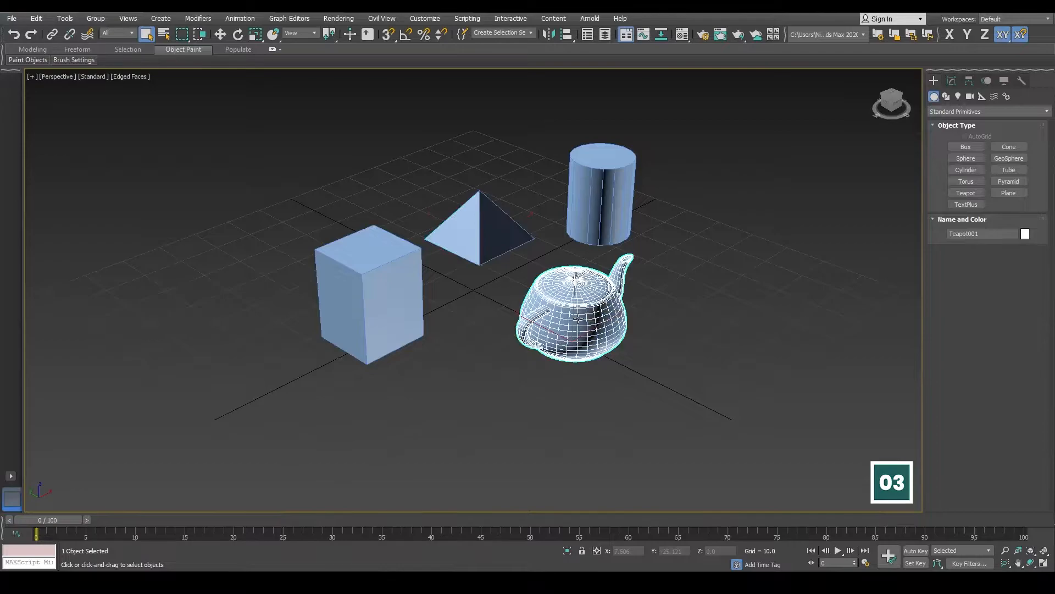
pyautogui.click(952, 81)
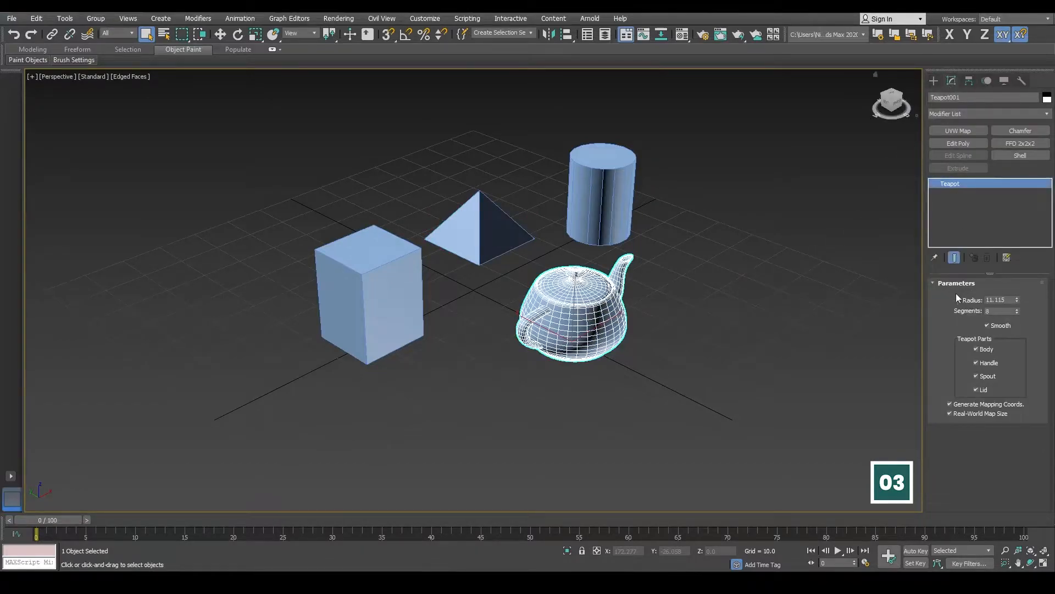
pyautogui.moveTo(1017, 299)
pyautogui.mouseDown()
pyautogui.moveTo(1014, 276)
pyautogui.moveTo(1020, 312)
pyautogui.mouseUp()
pyautogui.click(1018, 314)
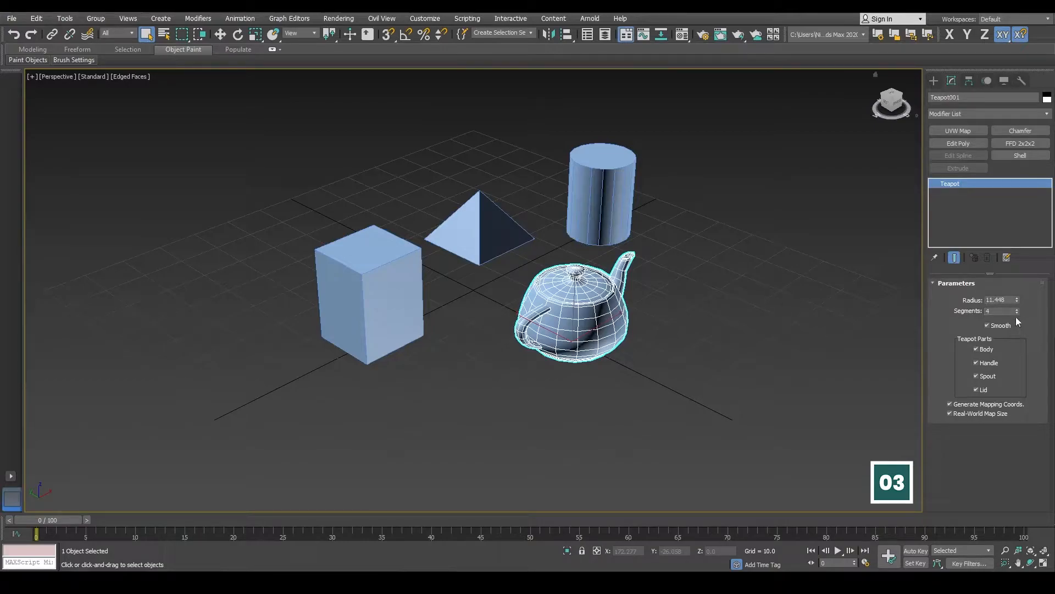
pyautogui.click(705, 290)
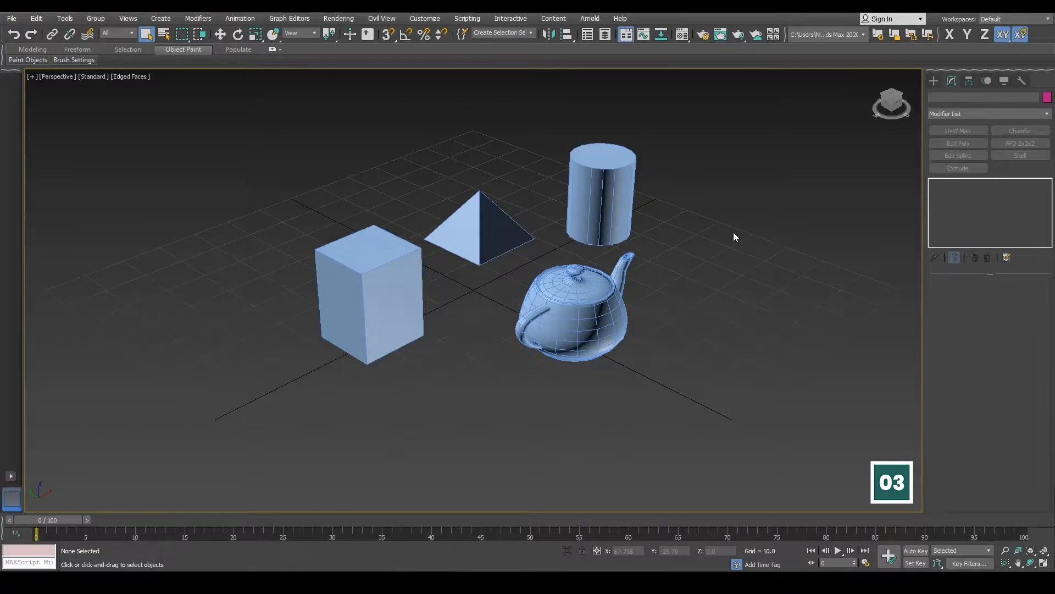
# Select the box, the teapot and the cylinder individually in the viewport with the Select Object tool.
pyautogui.click(148, 34)
pyautogui.click(369, 279)
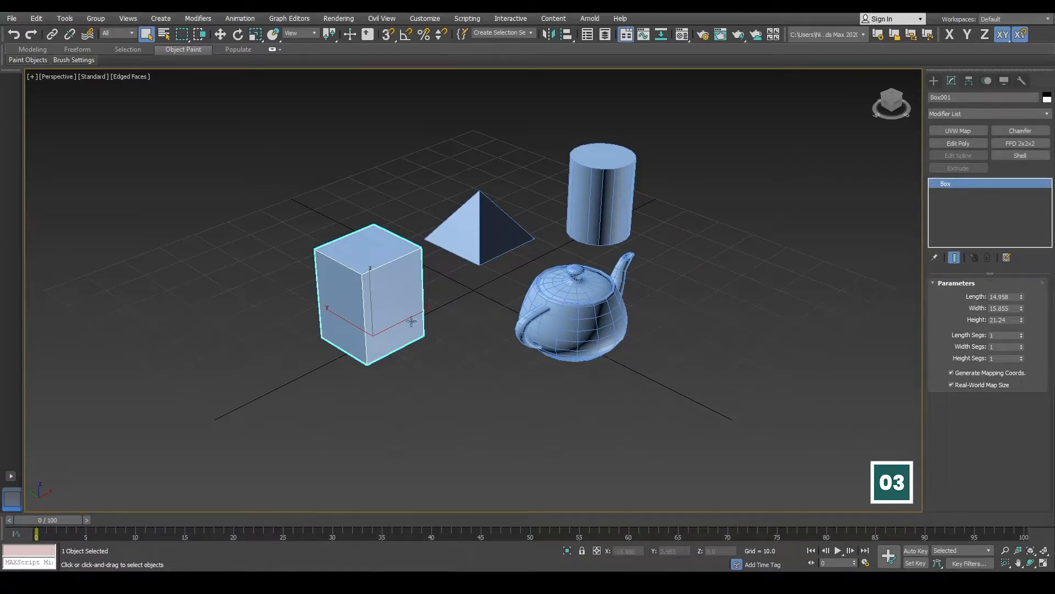
pyautogui.click(575, 303)
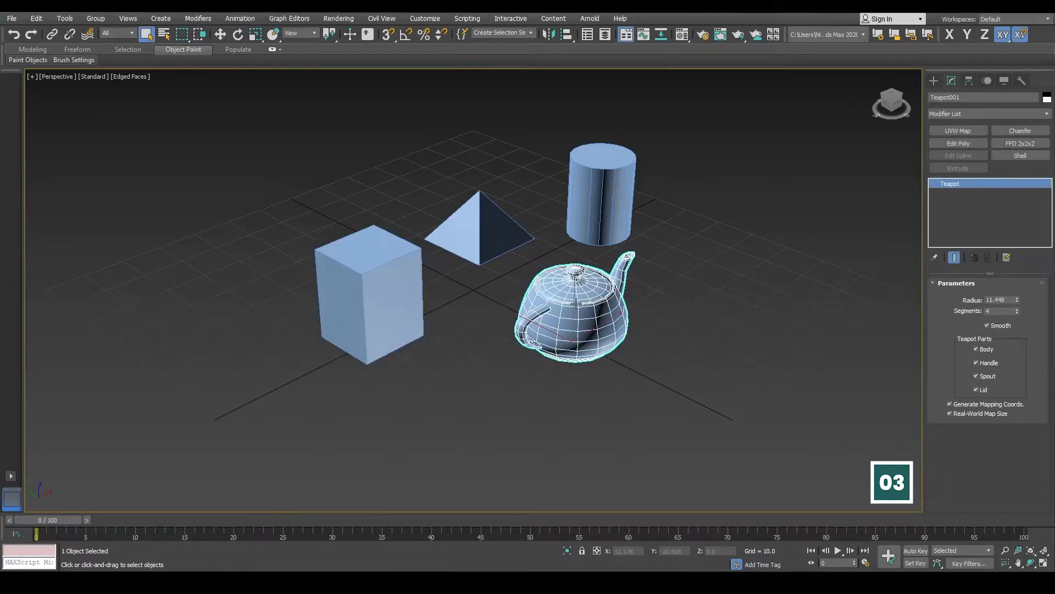
pyautogui.click(597, 184)
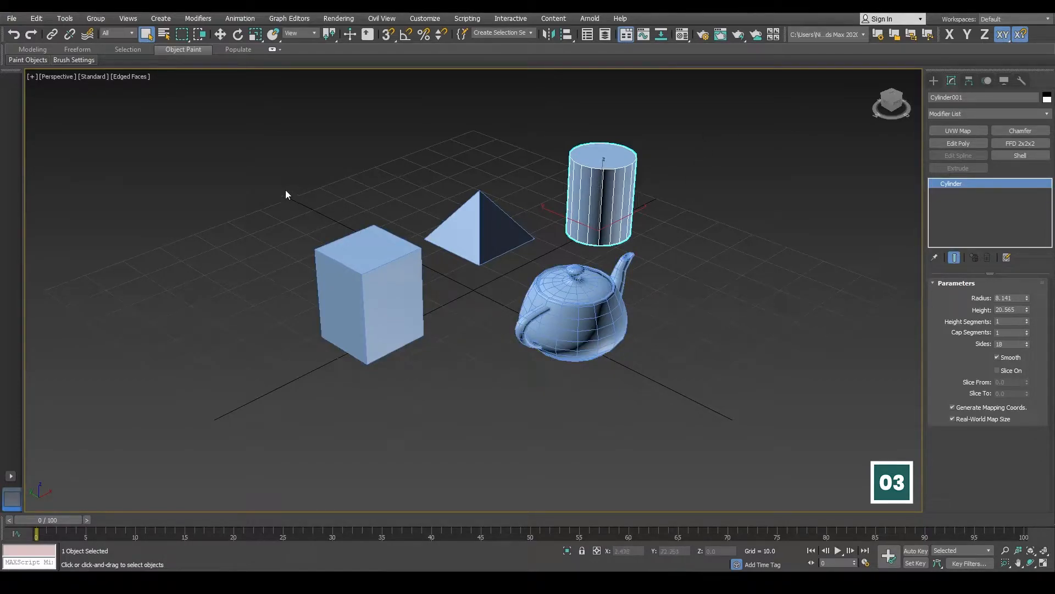
# Select the box and pyramid with a rectangular region, and the cylinder and teapot with another one.
pyautogui.moveTo(279, 180); pyautogui.dragTo(292, 203)
pyautogui.moveTo(416, 296); pyautogui.dragTo(478, 303)
pyautogui.moveTo(487, 301); pyautogui.dragTo(487, 302)
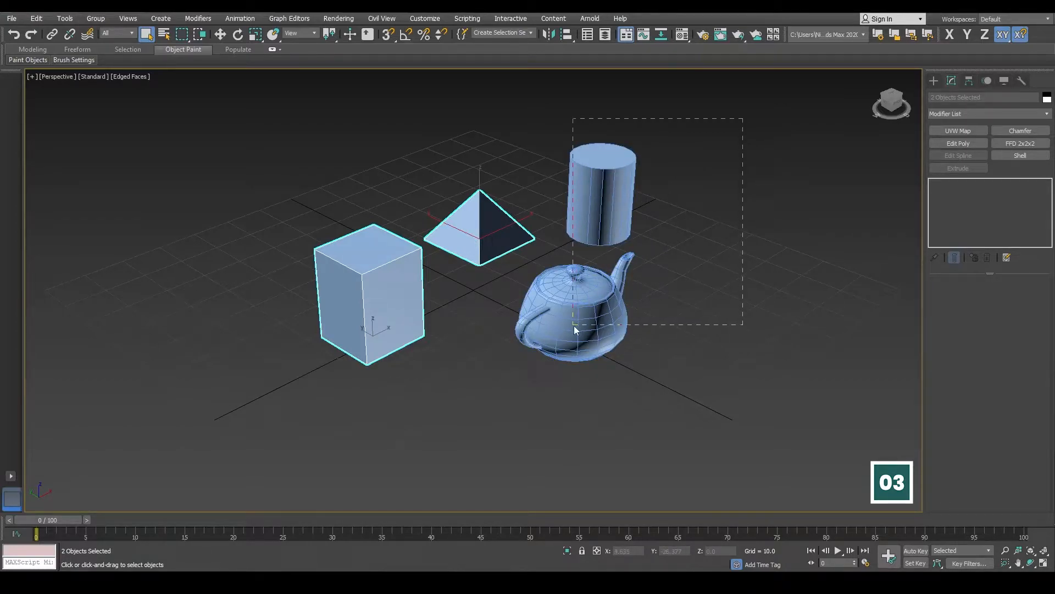
pyautogui.moveTo(574, 325); pyautogui.dragTo(574, 325)
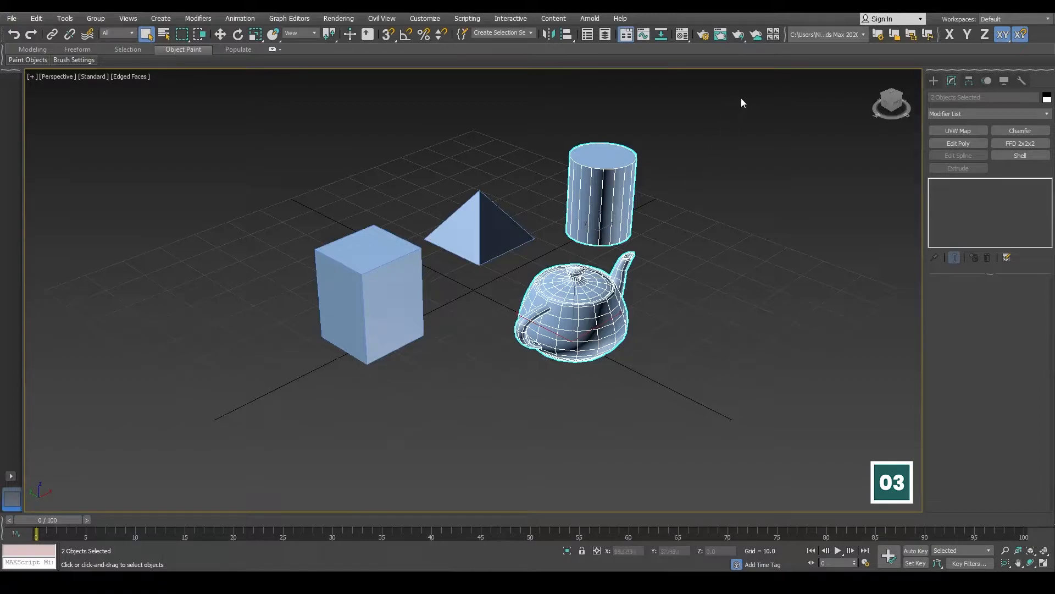
# Select all four objects with one large rectangular region and clear the selection.
pyautogui.moveTo(675, 179); pyautogui.dragTo(461, 323)
pyautogui.moveTo(245, 443); pyautogui.dragTo(244, 443)
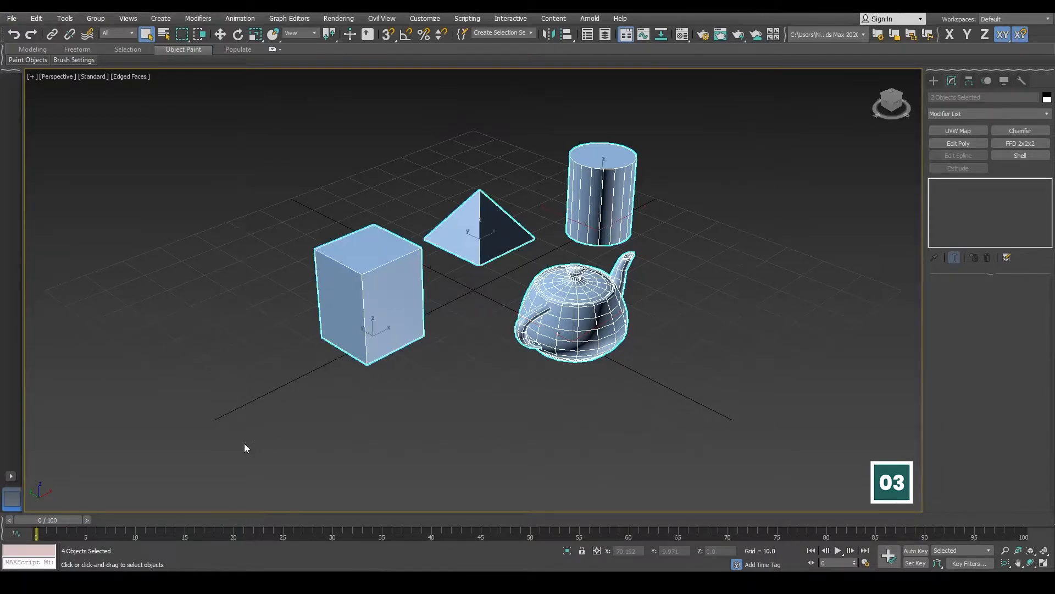
pyautogui.click(376, 420)
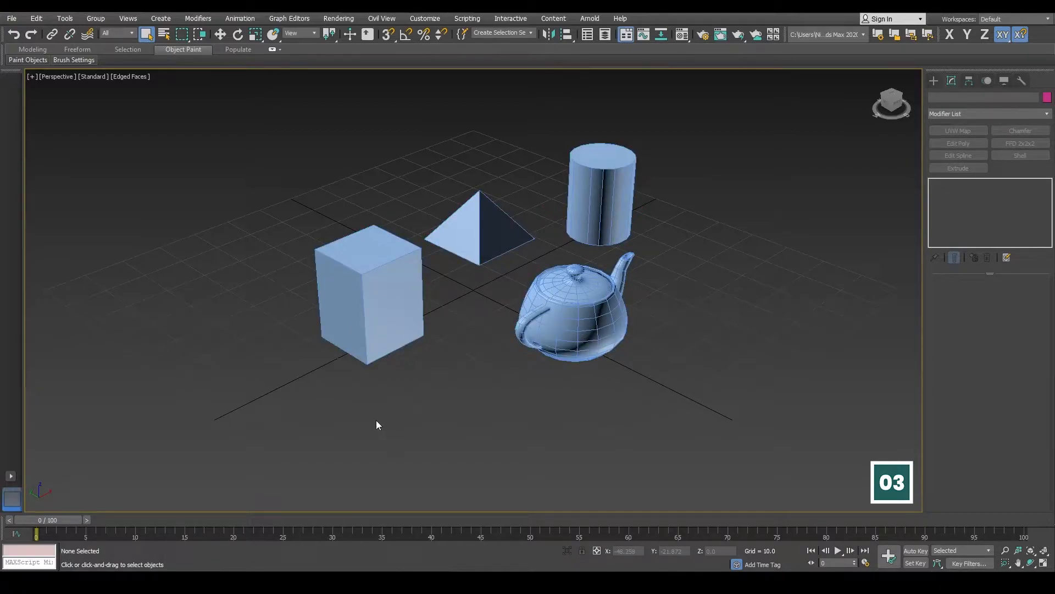
# Select the pyramid and teapot together using Select by Name, and select the cylinder alone the same way.
pyautogui.click(164, 34)
pyautogui.moveTo(142, 21); pyautogui.dragTo(190, 126)
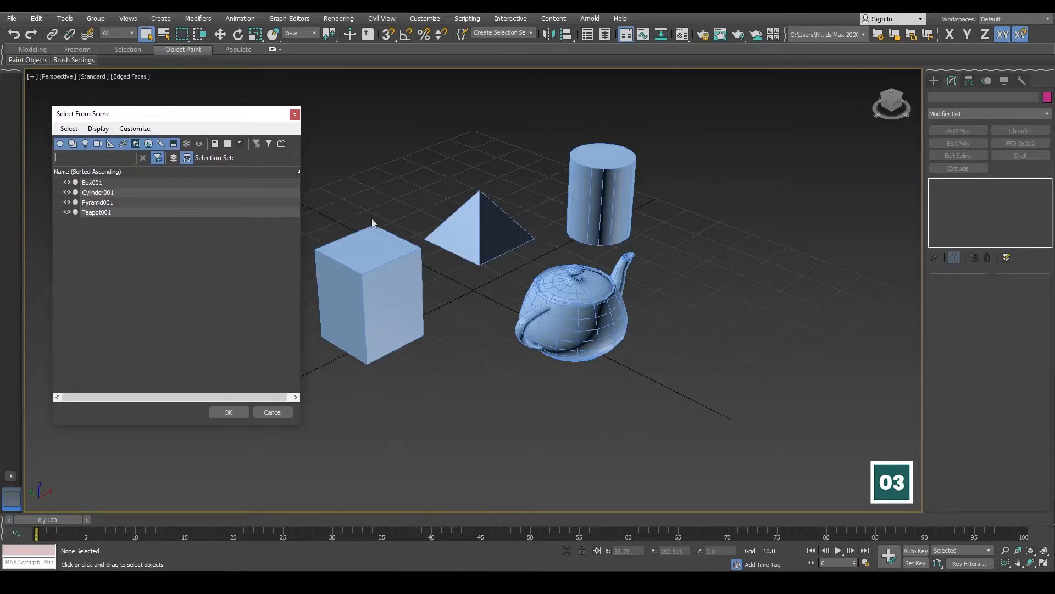
pyautogui.click(102, 203)
pyautogui.click(113, 230)
pyautogui.click(106, 203)
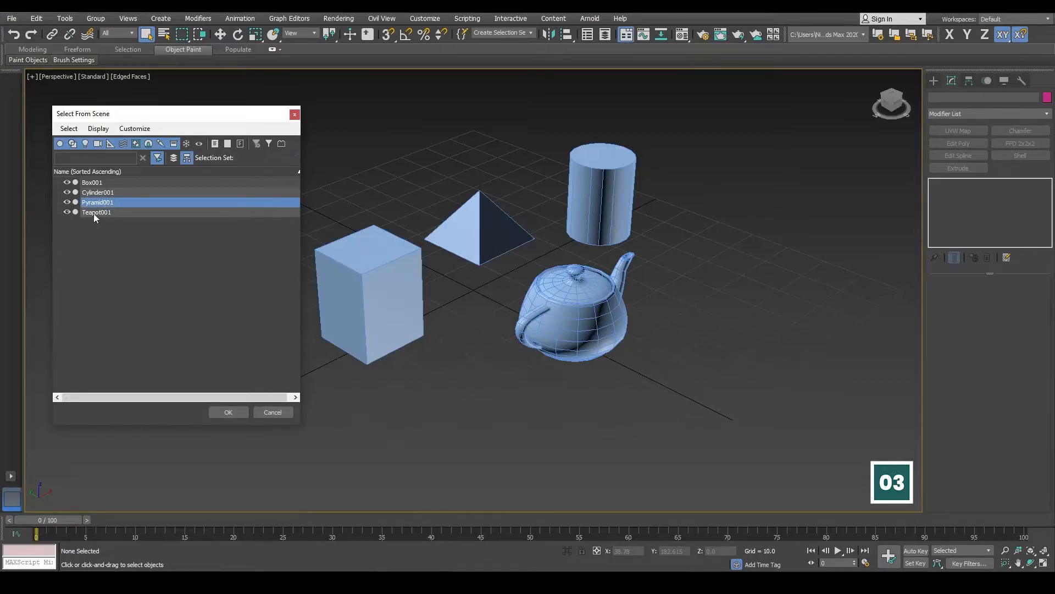
pyautogui.keyDown('ctrl'); pyautogui.click(94, 212); pyautogui.keyUp('ctrl')
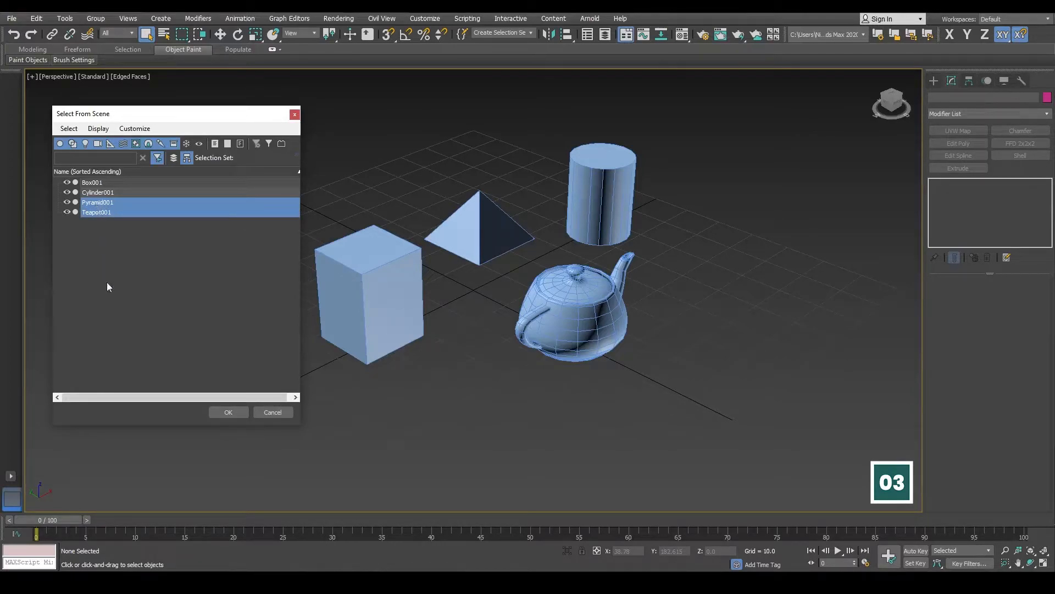
pyautogui.click(228, 412)
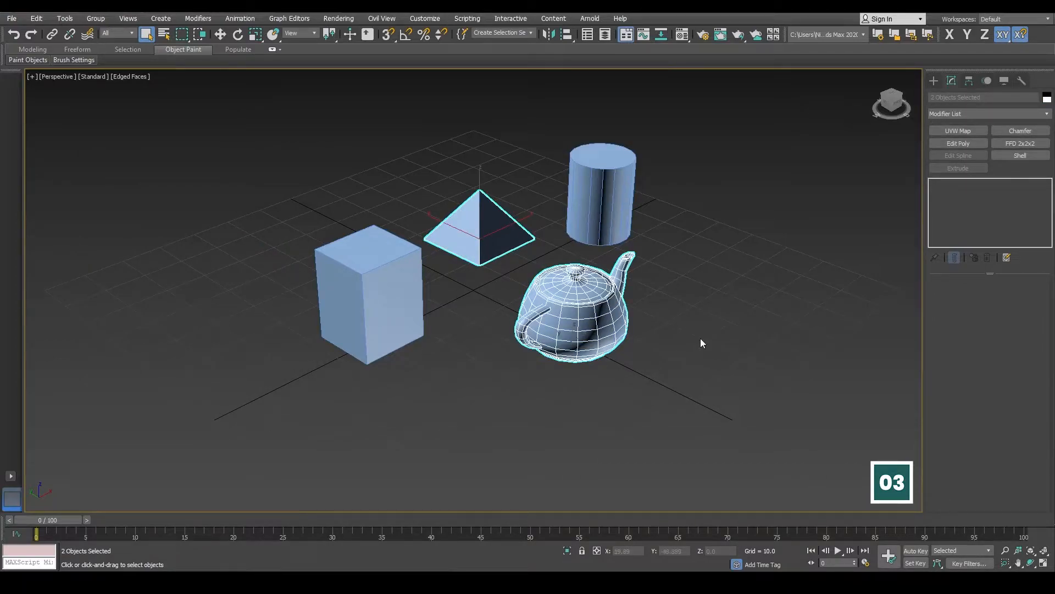
pyautogui.click(165, 34)
pyautogui.click(46, 88)
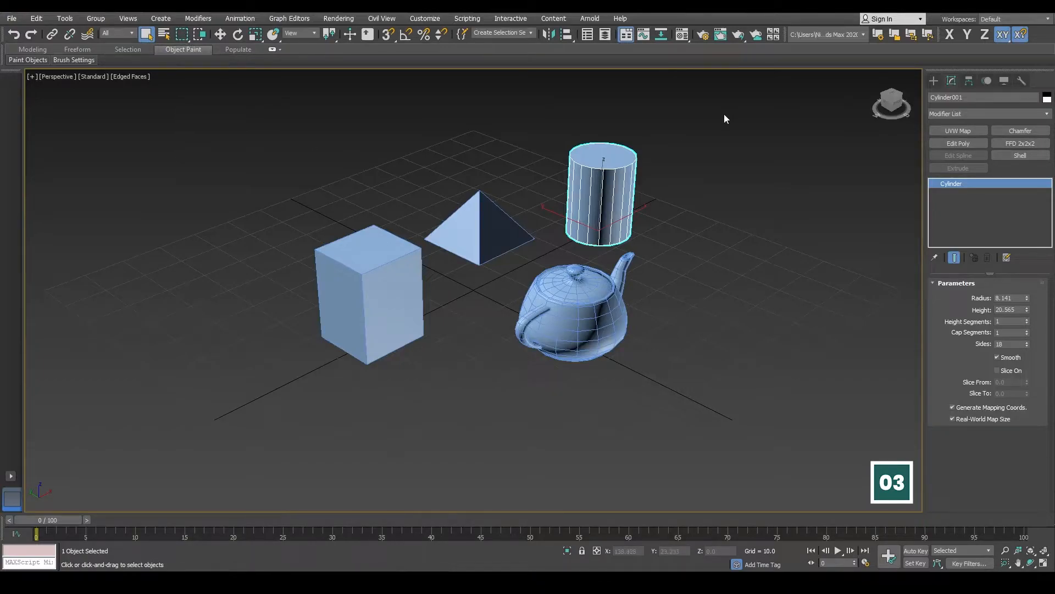
# Region-select the cylinder with the teapot, and the box with the pyramid, using rectangles drawn from different corners.
pyautogui.moveTo(706, 118); pyautogui.dragTo(491, 316)
pyautogui.moveTo(491, 316); pyautogui.dragTo(491, 316)
pyautogui.moveTo(281, 404); pyautogui.dragTo(494, 146)
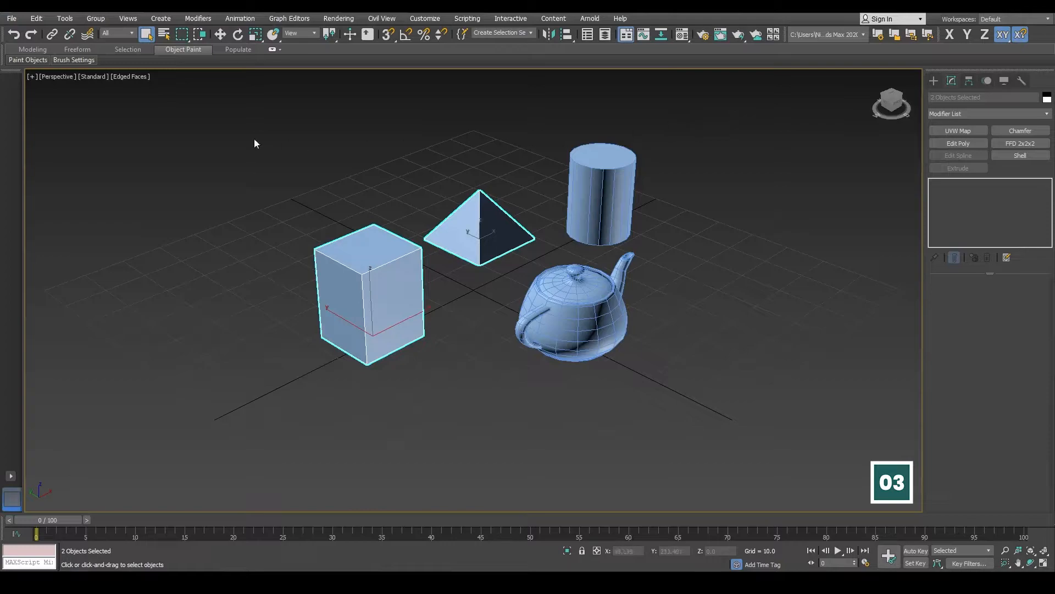
# Switch to the circular selection region and use it on the box and pyramid, and on the cylinder and teapot.
pyautogui.click(185, 36)
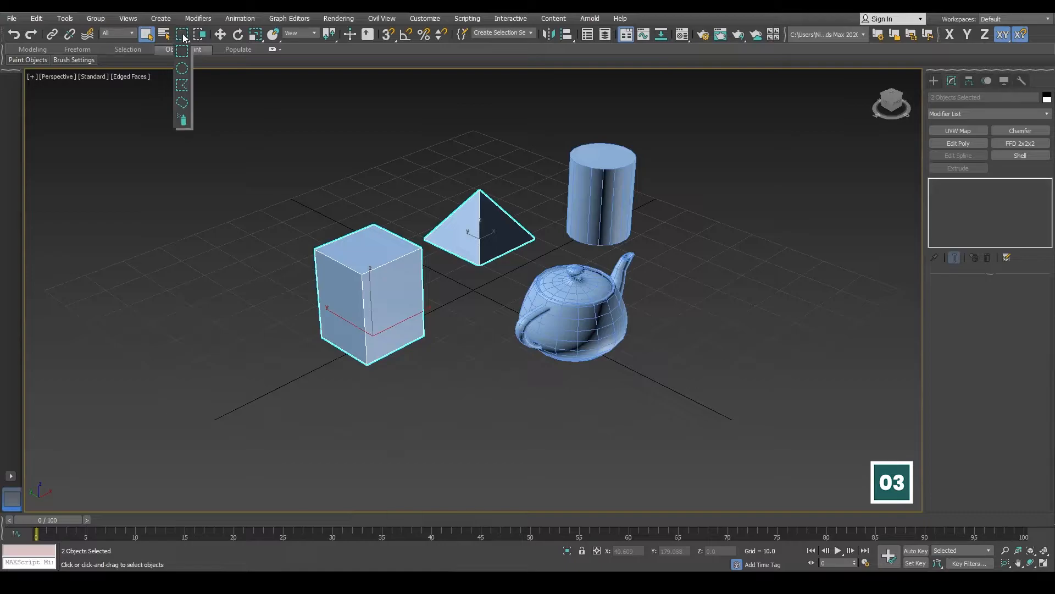
pyautogui.moveTo(183, 34); pyautogui.dragTo(183, 71)
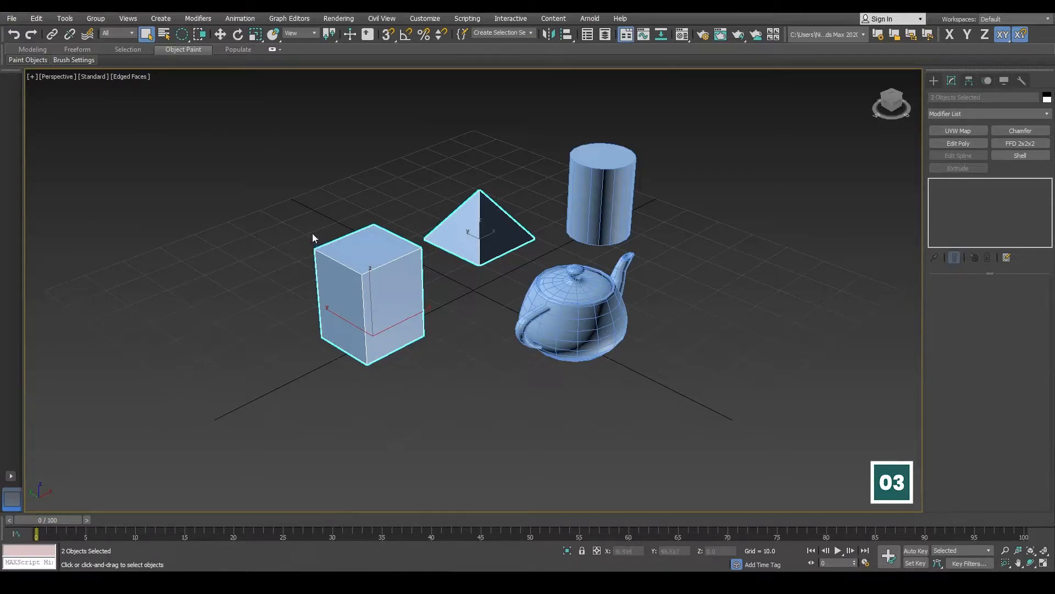
pyautogui.moveTo(312, 233); pyautogui.dragTo(471, 324)
pyautogui.moveTo(471, 324); pyautogui.dragTo(471, 325)
pyautogui.moveTo(651, 275); pyautogui.dragTo(546, 362)
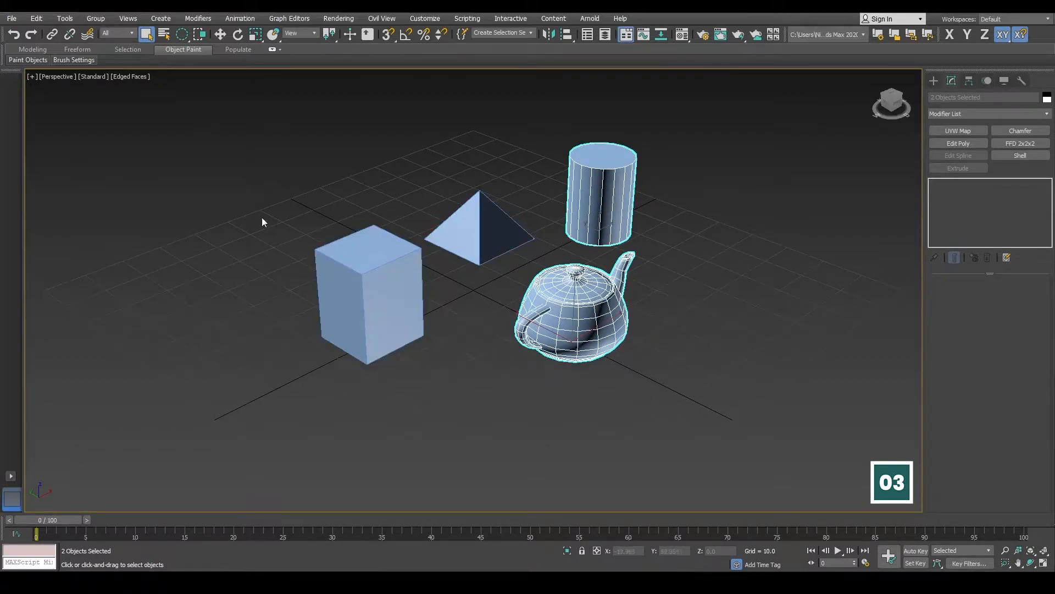
# Switch to the fence selection region and outline the box and pyramid with a closed polygon to select them.
pyautogui.moveTo(183, 34); pyautogui.dragTo(185, 89)
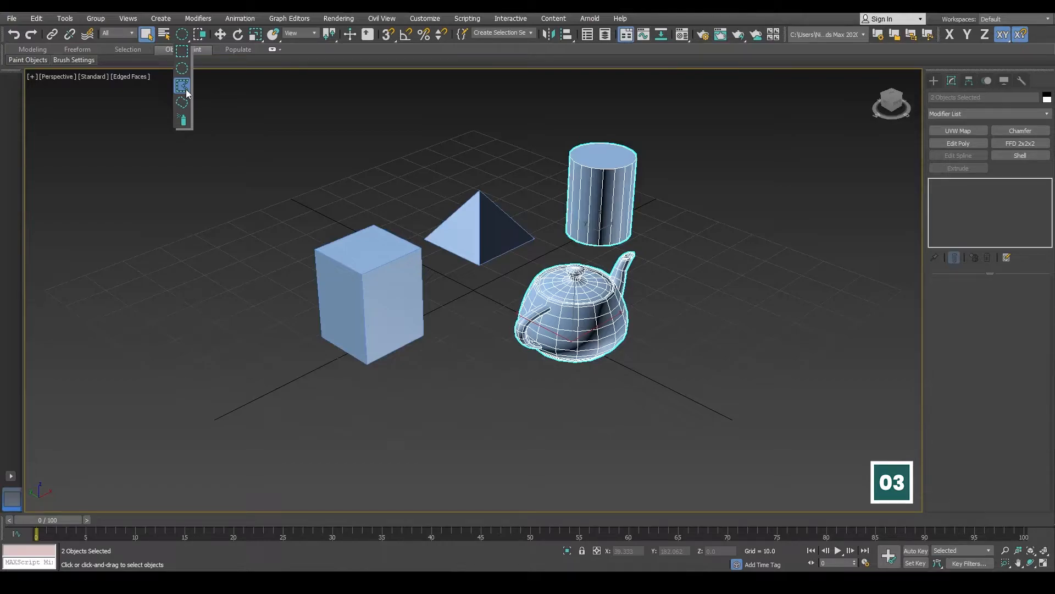
pyautogui.moveTo(186, 89); pyautogui.dragTo(186, 89)
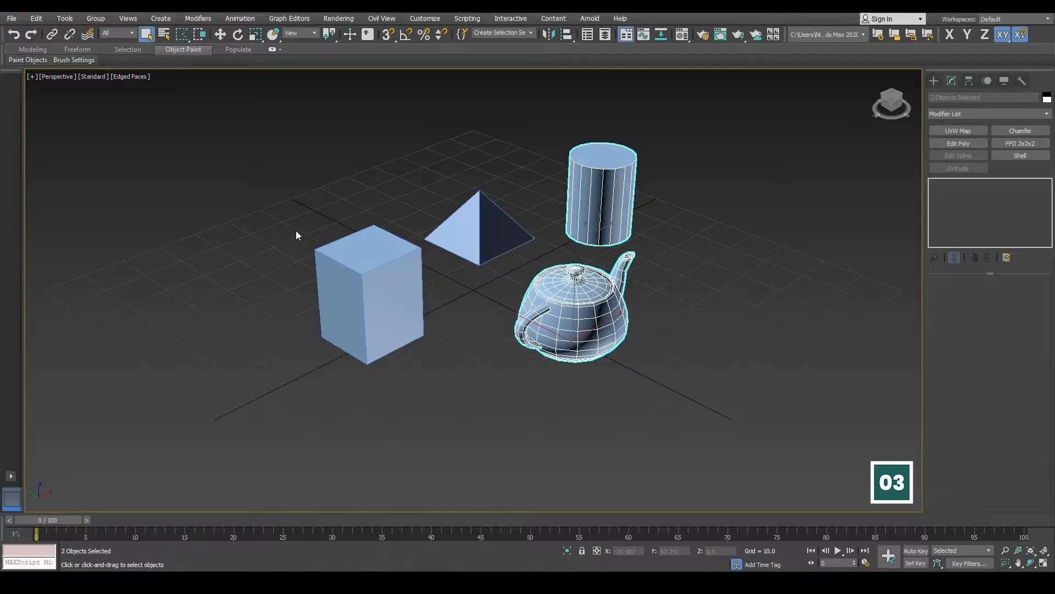
pyautogui.moveTo(295, 234); pyautogui.dragTo(277, 371)
pyautogui.click(542, 164)
pyautogui.click(295, 232)
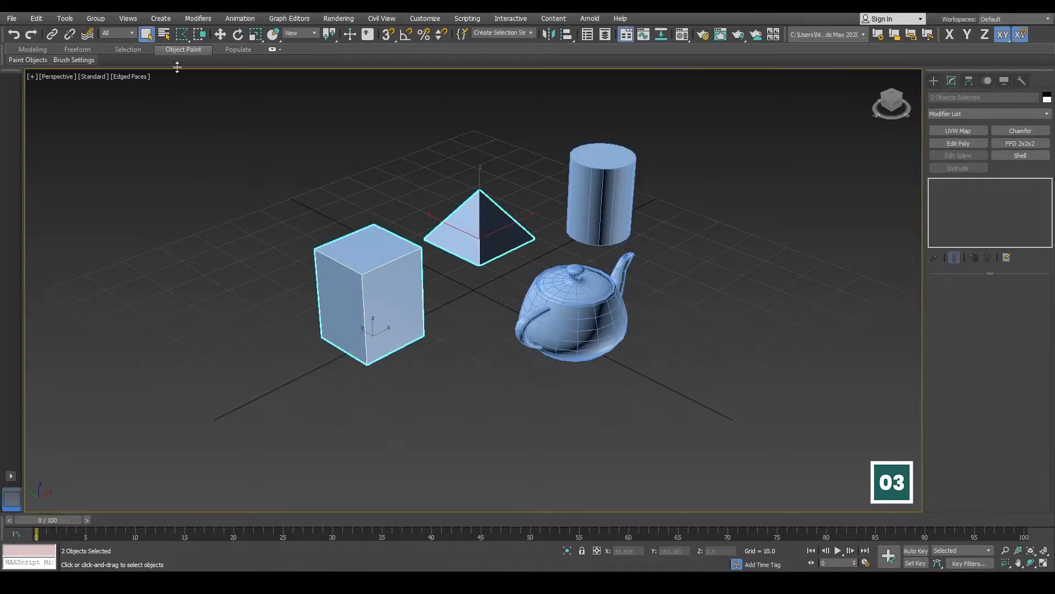
# Switch to the lasso selection region and draw freehand outlines to select the box, pyramid and cylinder.
pyautogui.click(184, 38)
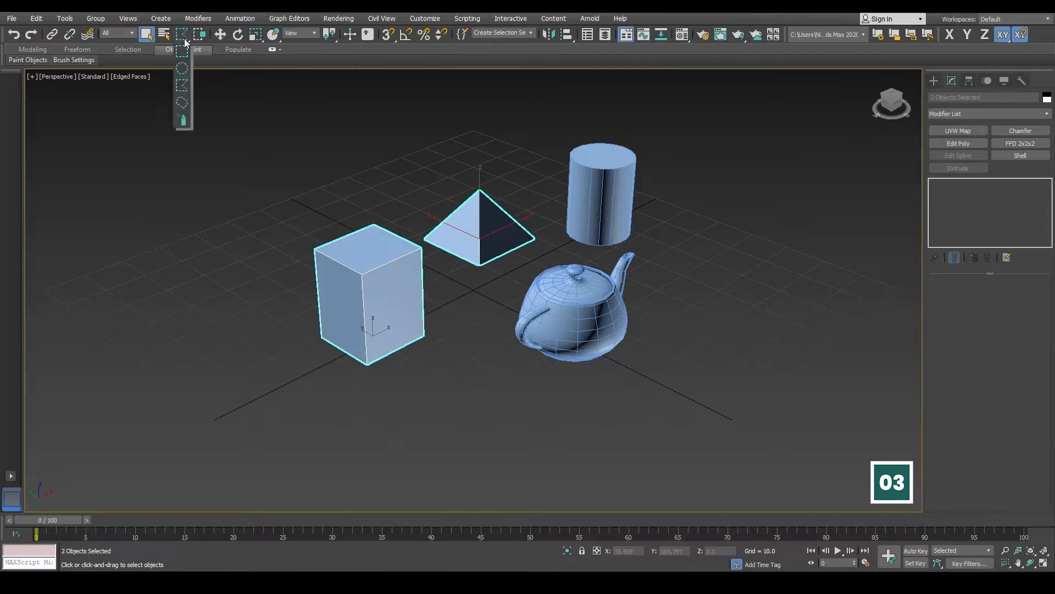
pyautogui.click(183, 103)
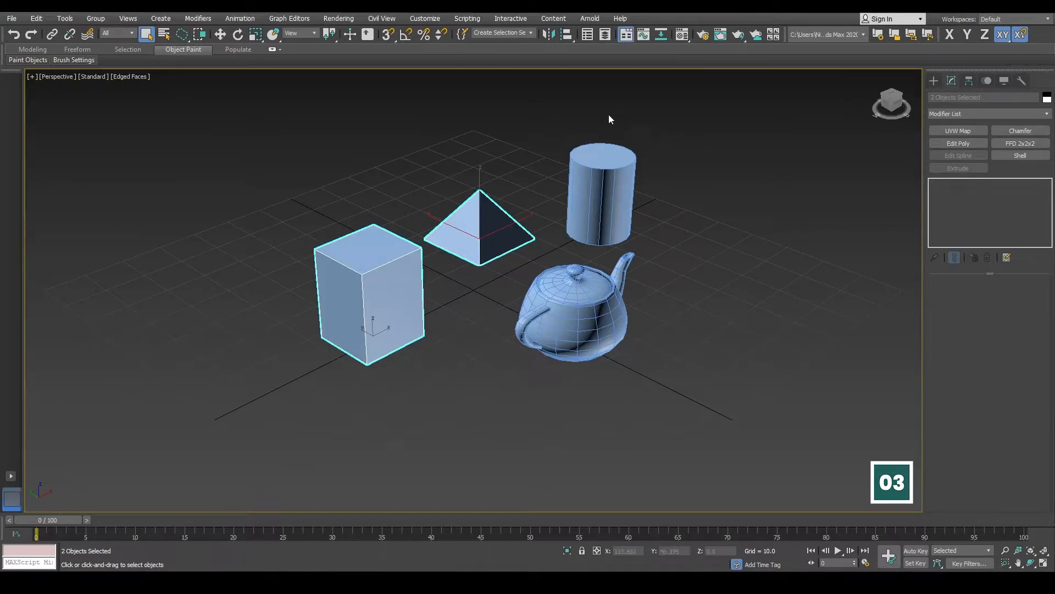
pyautogui.moveTo(682, 126); pyautogui.dragTo(689, 208)
pyautogui.moveTo(644, 240); pyautogui.dragTo(622, 253)
pyautogui.moveTo(516, 275)
pyautogui.mouseDown()
pyautogui.moveTo(408, 381)
pyautogui.moveTo(275, 247)
pyautogui.moveTo(476, 127)
pyautogui.mouseUp()
pyautogui.moveTo(574, 117); pyautogui.dragTo(580, 110)
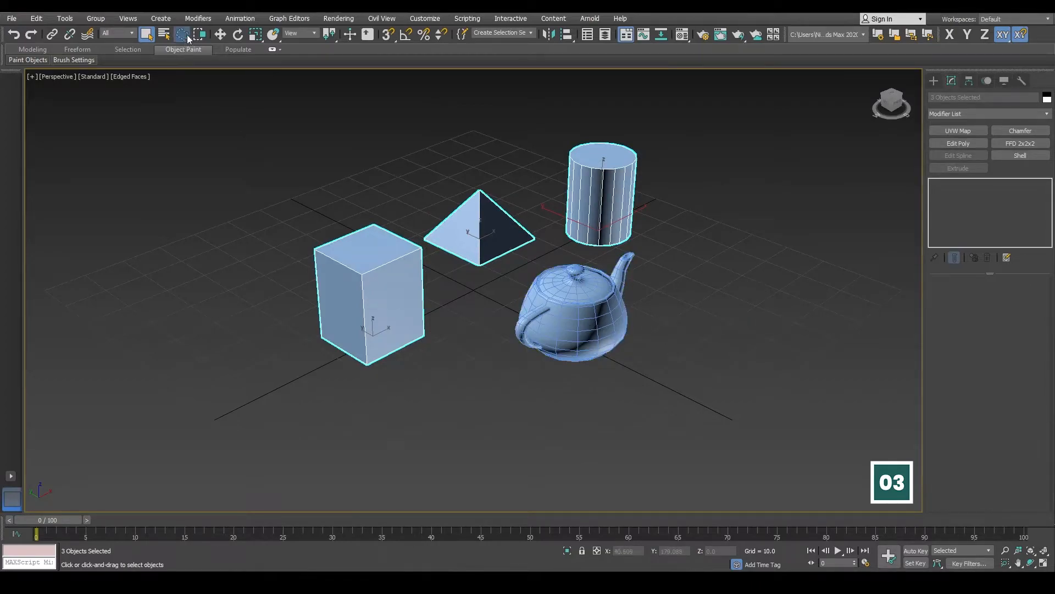
# Switch to the paint selection region, clear the selection, brush from the box toward the pyramid, and deselect everything again.
pyautogui.moveTo(187, 35); pyautogui.dragTo(186, 46)
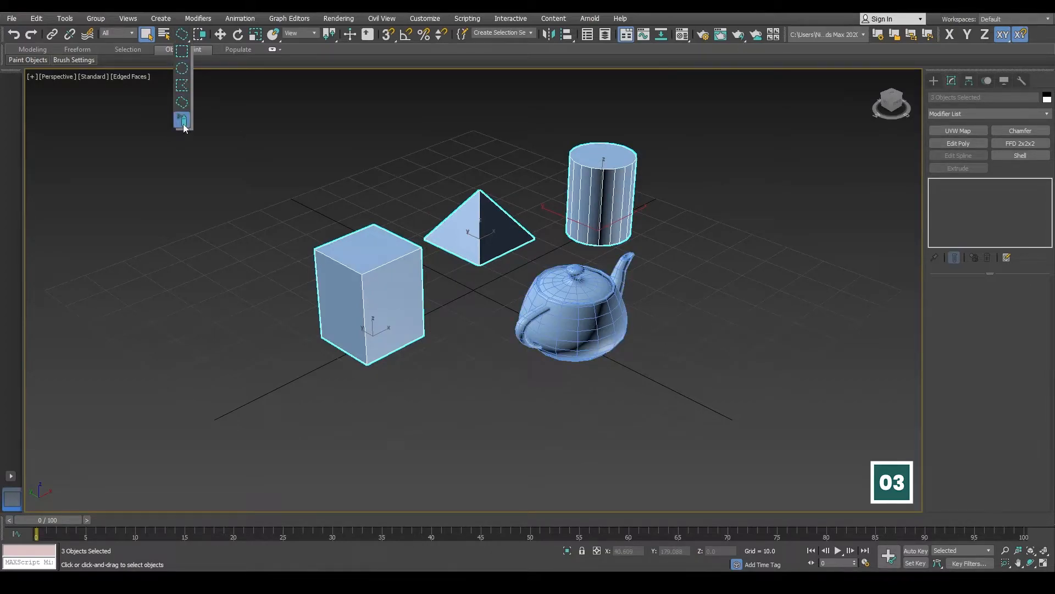
pyautogui.moveTo(184, 128); pyautogui.dragTo(184, 128)
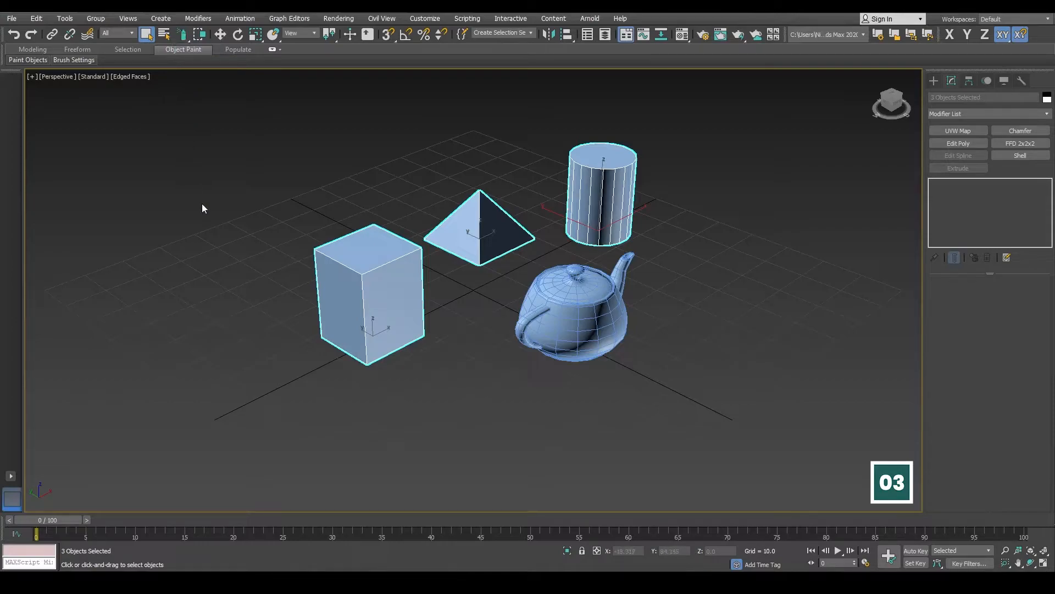
pyautogui.click(201, 209)
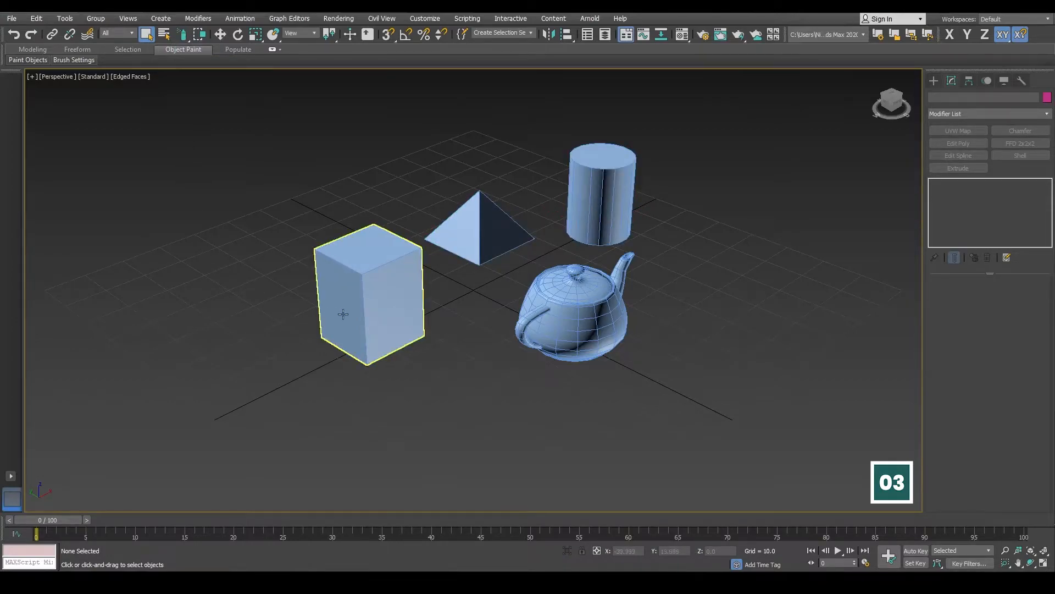
pyautogui.moveTo(346, 306)
pyautogui.mouseDown()
pyautogui.moveTo(402, 289)
pyautogui.moveTo(562, 332)
pyautogui.moveTo(598, 257)
pyautogui.moveTo(607, 198)
pyautogui.moveTo(483, 223)
pyautogui.moveTo(419, 168)
pyautogui.mouseUp()
pyautogui.click(418, 168)
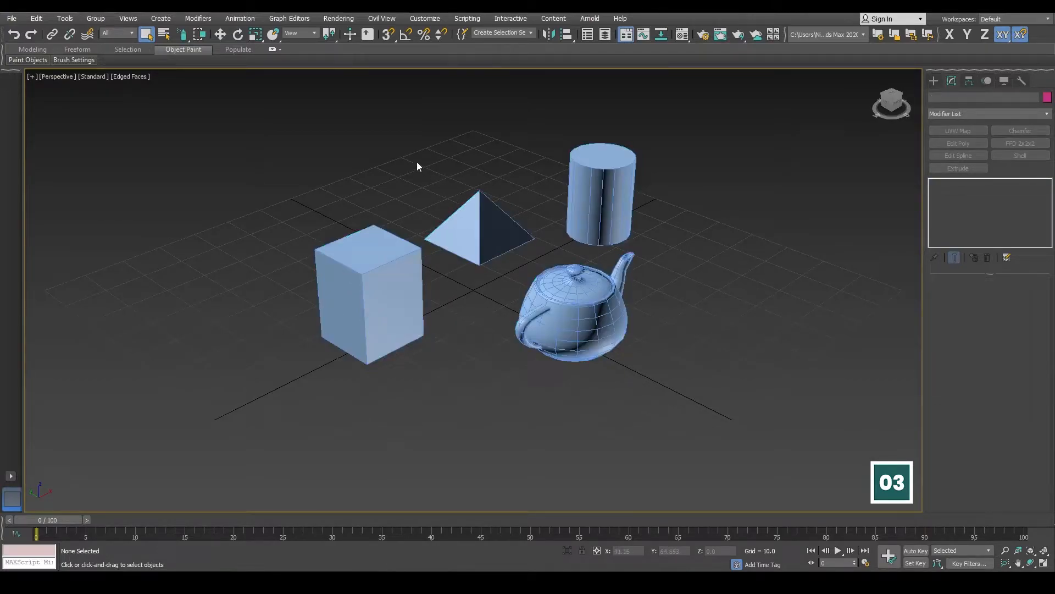
# Return to the rectangular selection region and select the cylinder, followed by the box, with rectangles that only partly cover them.
pyautogui.click(183, 35)
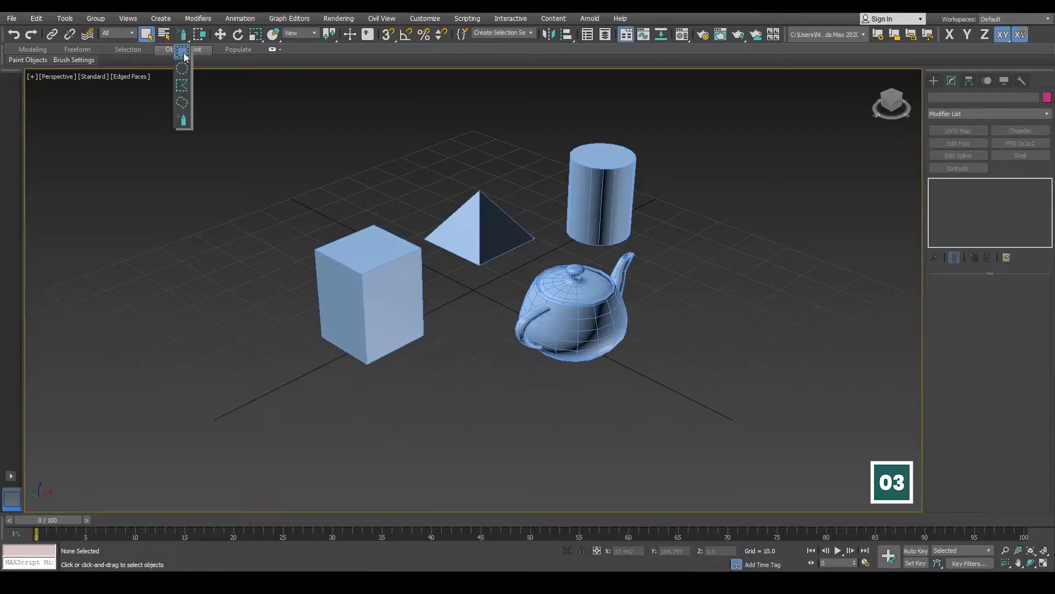
pyautogui.click(184, 53)
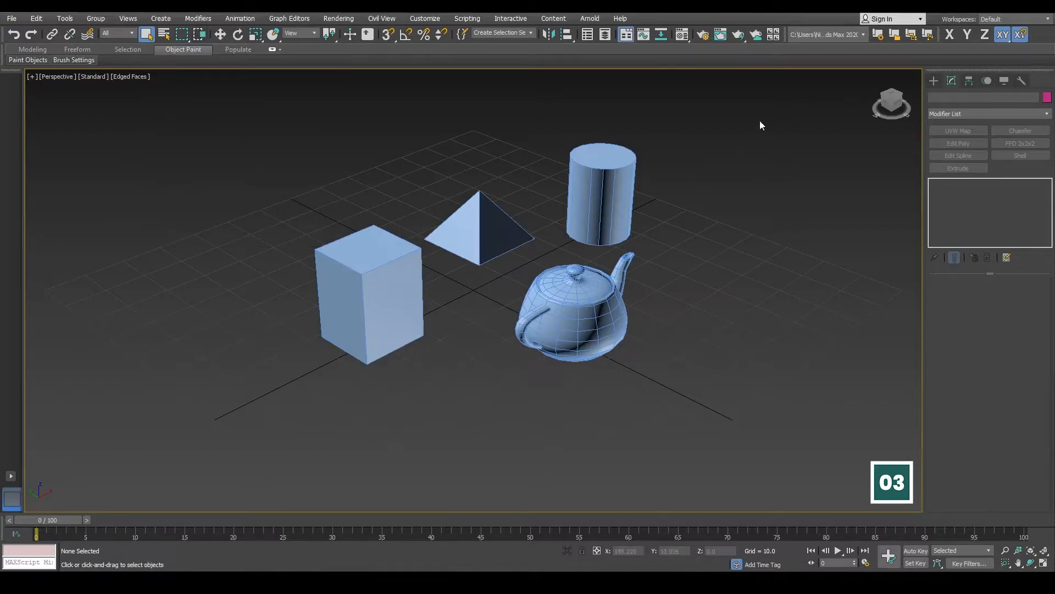
pyautogui.moveTo(717, 156); pyautogui.dragTo(633, 201)
pyautogui.moveTo(608, 203); pyautogui.dragTo(608, 202)
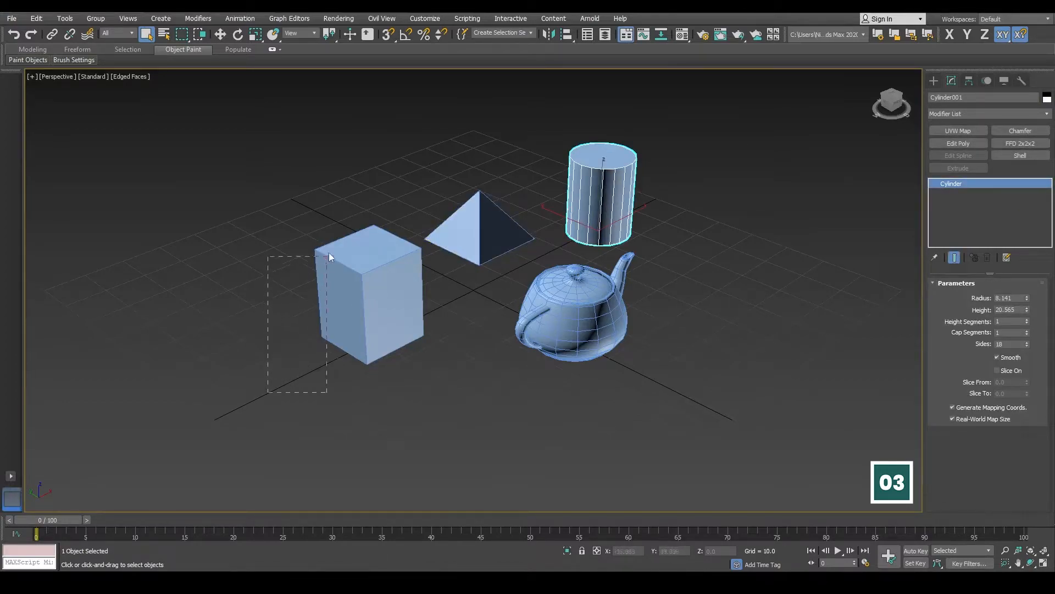
pyautogui.moveTo(345, 191); pyautogui.dragTo(345, 191)
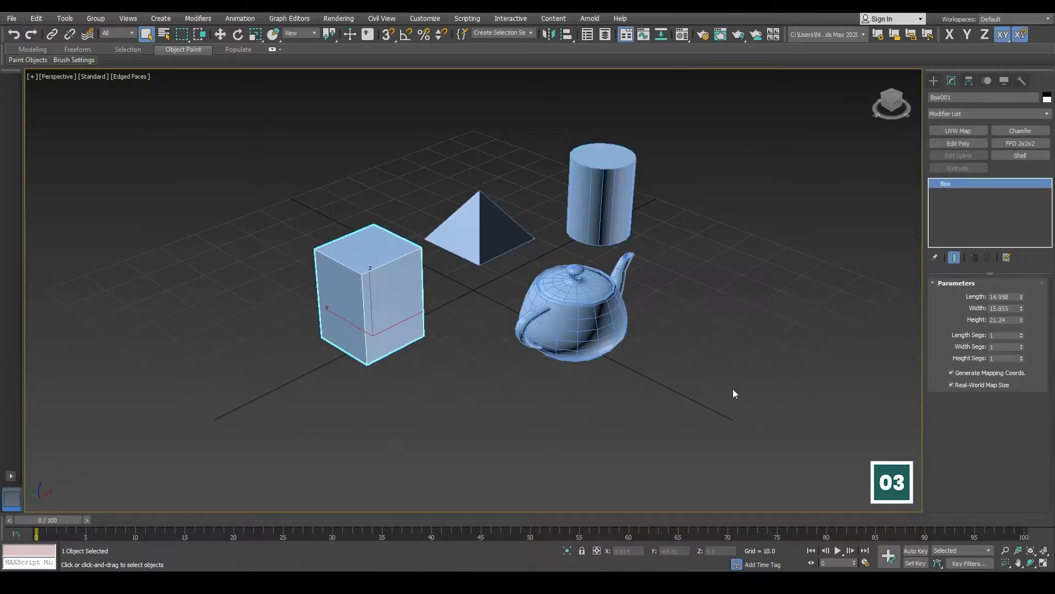
# Turn on Window selection mode and test it with partial and full rectangles, selecting the cylinder and the box by enclosing each completely.
pyautogui.click(199, 35)
pyautogui.moveTo(728, 109); pyautogui.dragTo(606, 206)
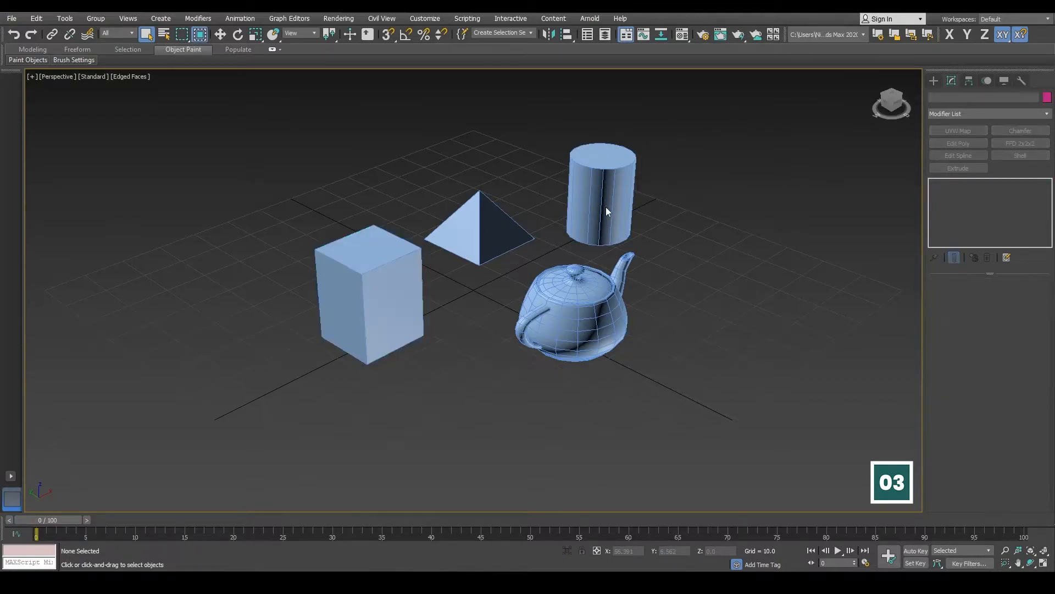
pyautogui.moveTo(573, 306); pyautogui.dragTo(573, 306)
pyautogui.moveTo(659, 145); pyautogui.dragTo(513, 293)
pyautogui.moveTo(511, 290); pyautogui.dragTo(511, 289)
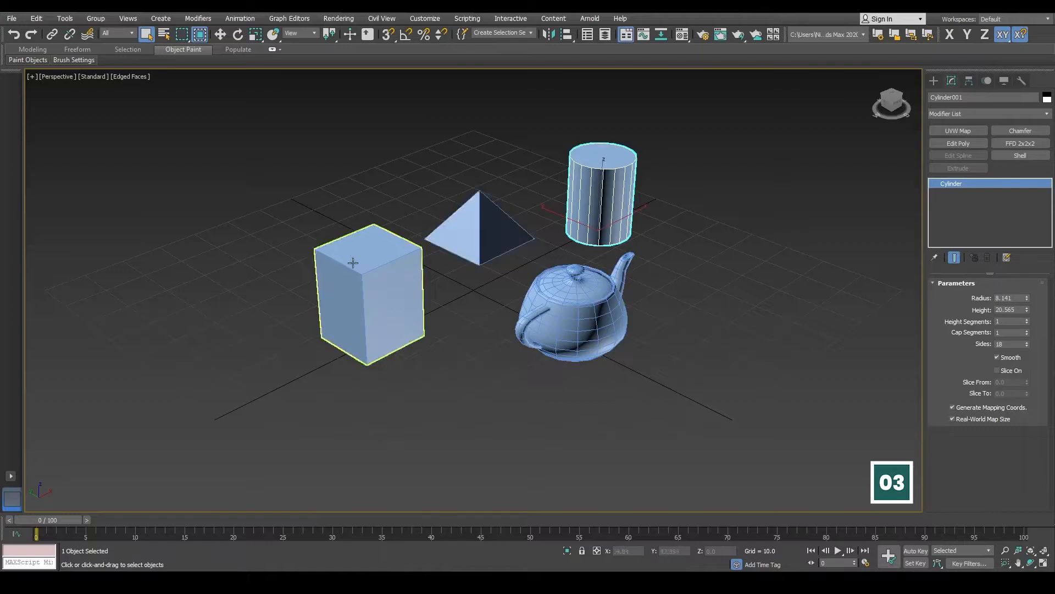
pyautogui.moveTo(244, 193); pyautogui.dragTo(406, 322)
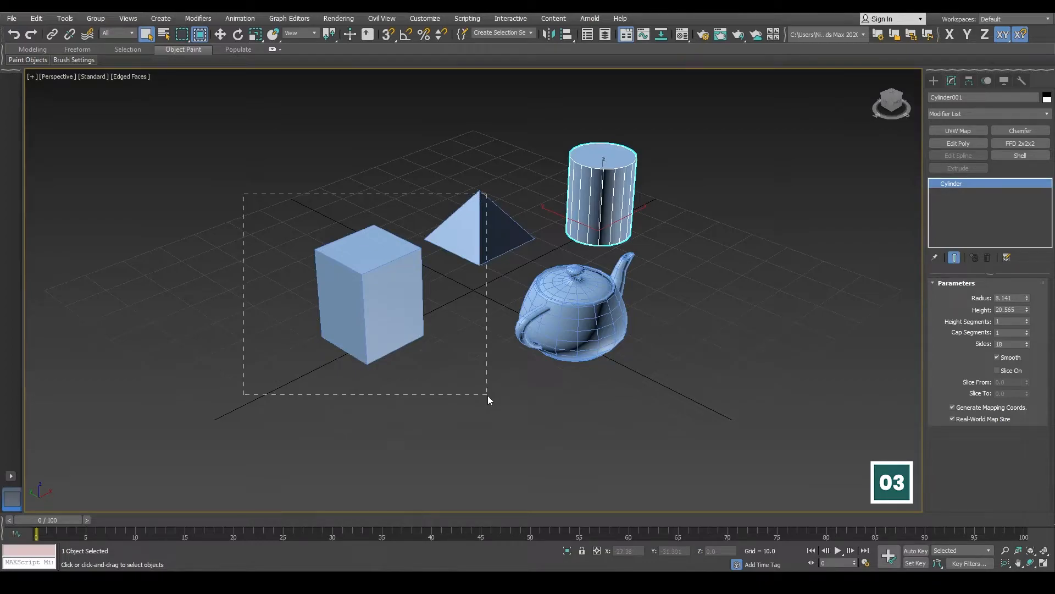
pyautogui.moveTo(487, 395); pyautogui.dragTo(487, 395)
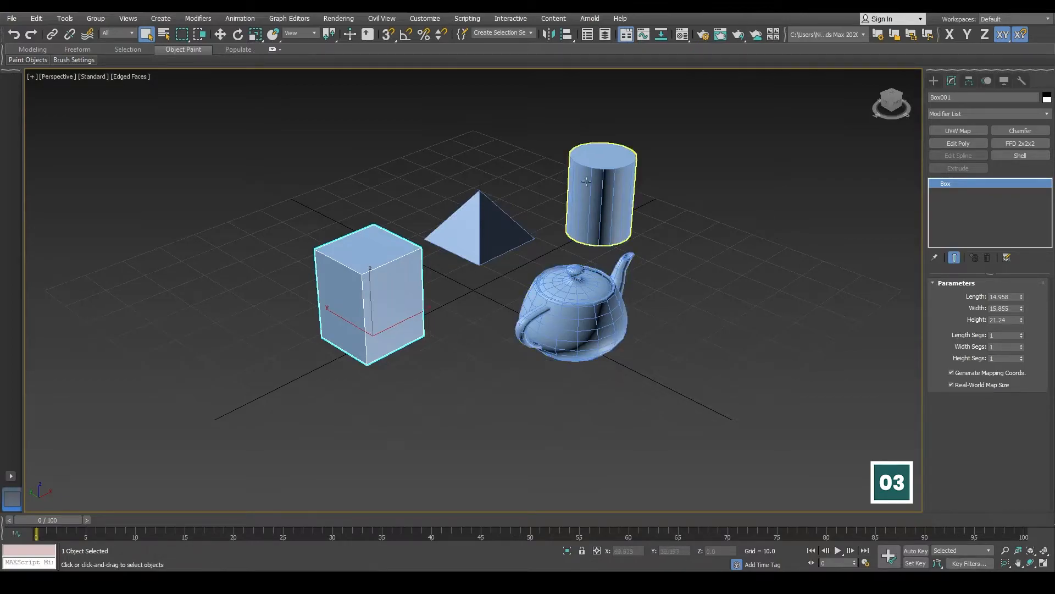
# Clear the selection, select the box and move it along its X and Z axes with the Move tool.
pyautogui.hotkey('ctrl', 'd')
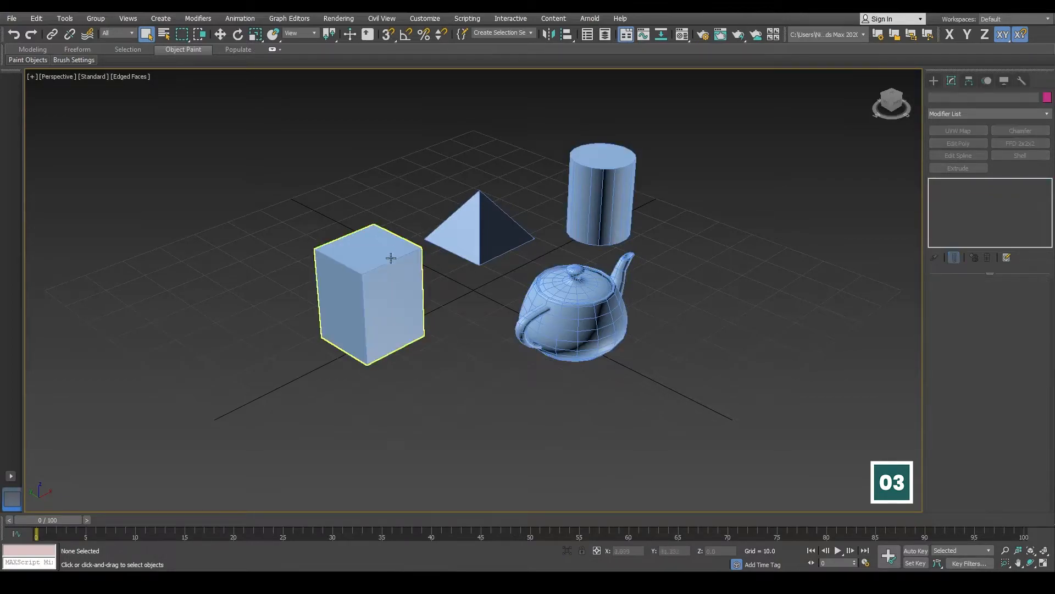
pyautogui.click(388, 290)
pyautogui.click(221, 35)
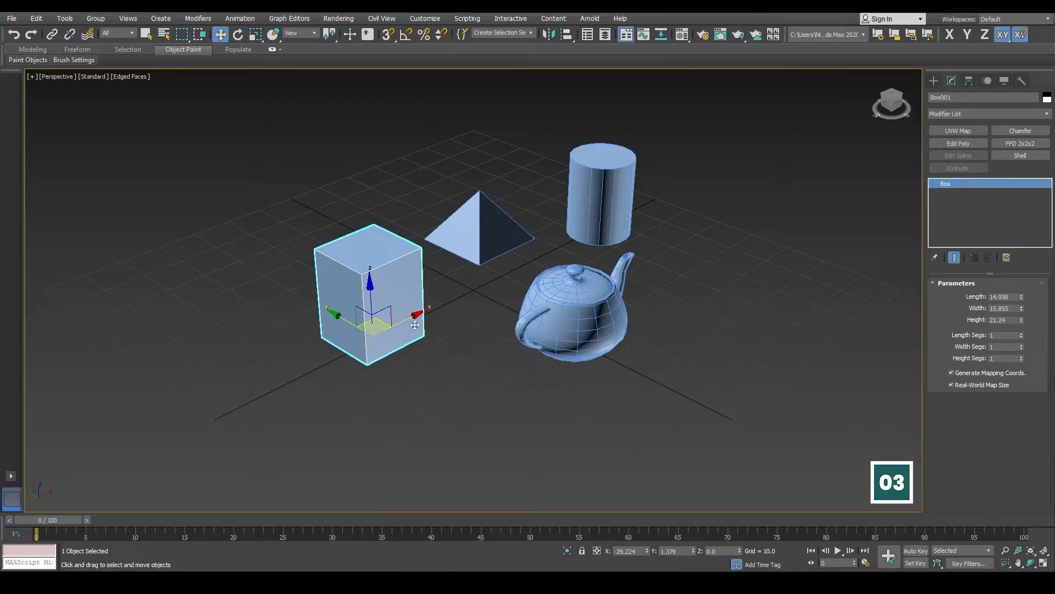
pyautogui.moveTo(416, 314); pyautogui.dragTo(340, 312)
pyautogui.keyDown('alt'); pyautogui.moveTo(446, 349); pyautogui.dragTo(456, 322, button='middle'); pyautogui.keyUp('alt')
pyautogui.moveTo(373, 265)
pyautogui.mouseDown()
pyautogui.moveTo(368, 129)
pyautogui.moveTo(361, 260)
pyautogui.mouseUp()
pyautogui.keyDown('alt'); pyautogui.moveTo(454, 328); pyautogui.dragTo(402, 309, button='middle'); pyautogui.keyUp('alt')
# Select the pyramid, teapot, pyramid again and cylinder one at a time while the Move tool is active.
pyautogui.click(418, 225)
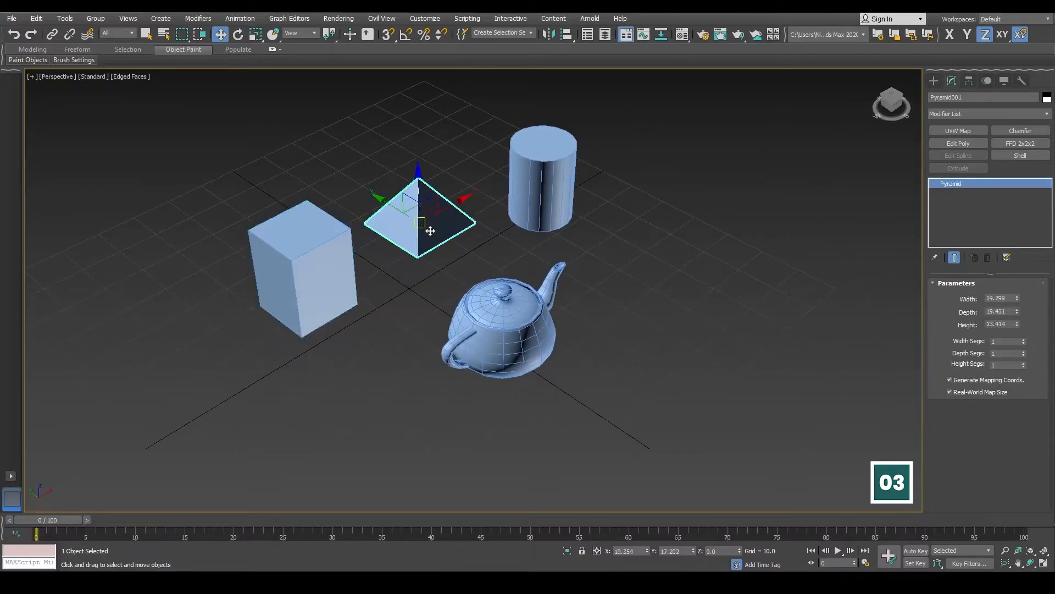
pyautogui.click(494, 332)
pyautogui.click(419, 205)
pyautogui.click(545, 184)
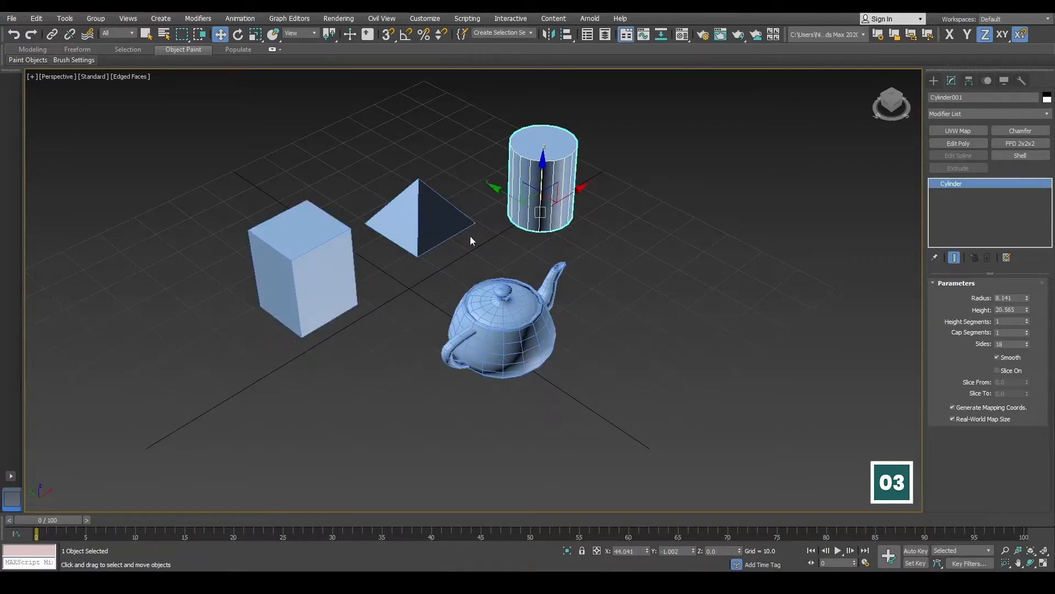
# Move the cylinder along the X axis to about X 49.46 and inspect its move gizmo up close.
pyautogui.keyDown('alt'); pyautogui.moveTo(547, 209); pyautogui.dragTo(522, 296, button='middle'); pyautogui.keyUp('alt')
pyautogui.moveTo(551, 296); pyautogui.dragTo(597, 294)
pyautogui.moveTo(597, 295)
pyautogui.keyDown('alt'); pyautogui.mouseDown(button='middle')
pyautogui.moveTo(502, 314)
pyautogui.moveTo(591, 304)
pyautogui.moveTo(605, 288)
pyautogui.moveTo(602, 336)
pyautogui.moveTo(506, 316)
pyautogui.moveTo(606, 293)
pyautogui.moveTo(607, 303)
pyautogui.mouseUp(button='middle'); pyautogui.keyUp('alt')
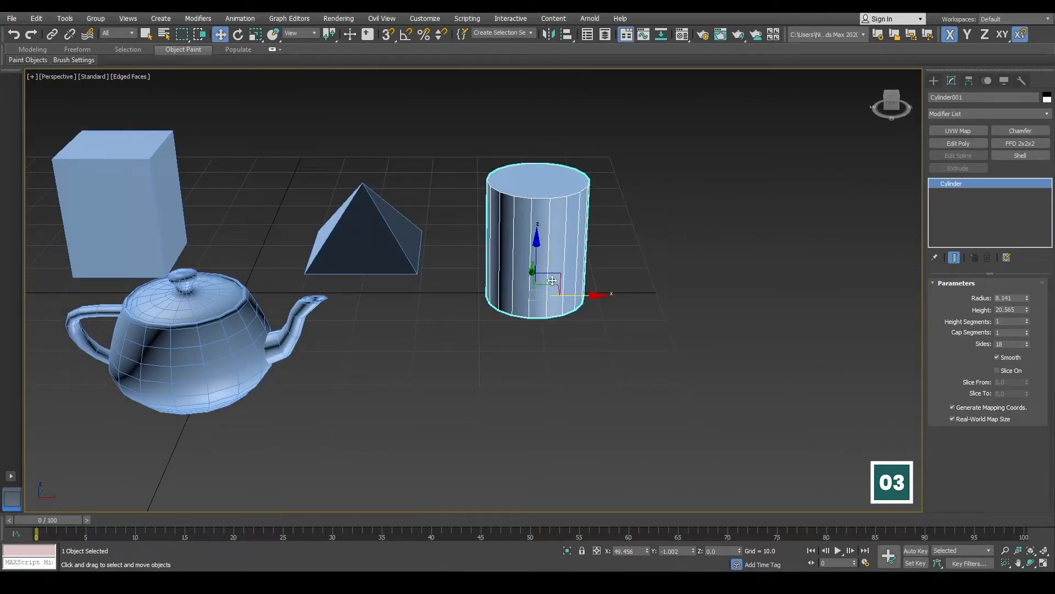
pyautogui.keyDown('alt'); pyautogui.moveTo(603, 297); pyautogui.dragTo(573, 266, button='middle'); pyautogui.keyUp('alt')
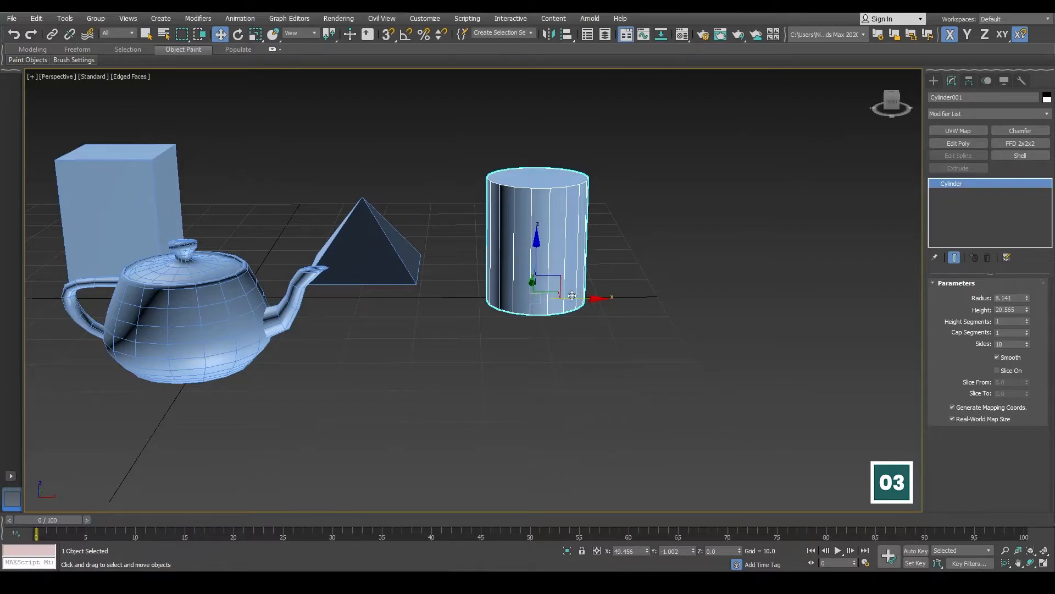
pyautogui.scroll(4, 567, 291)
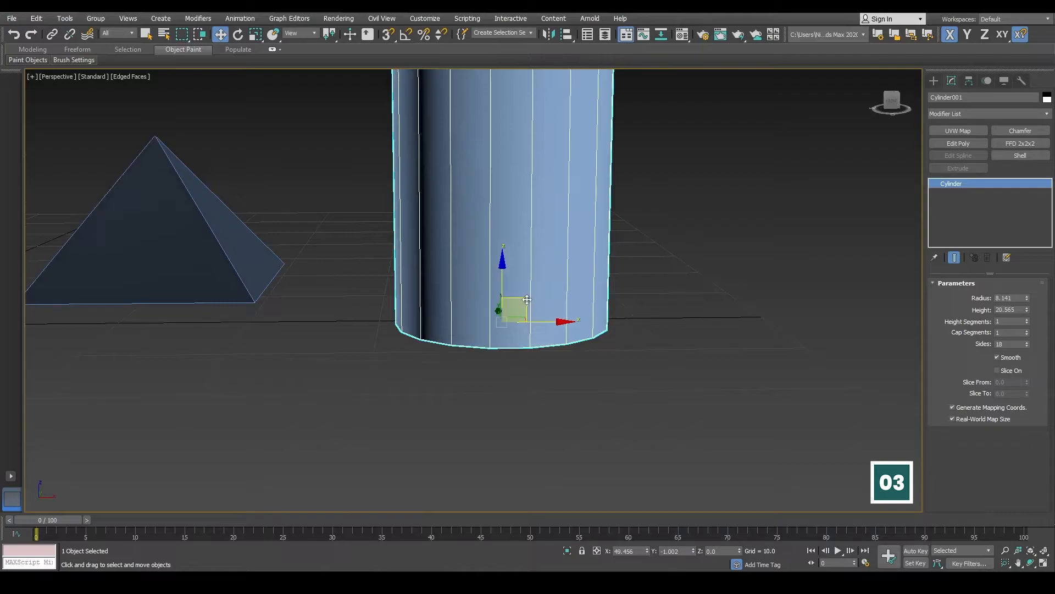
pyautogui.scroll(-4, 527, 301)
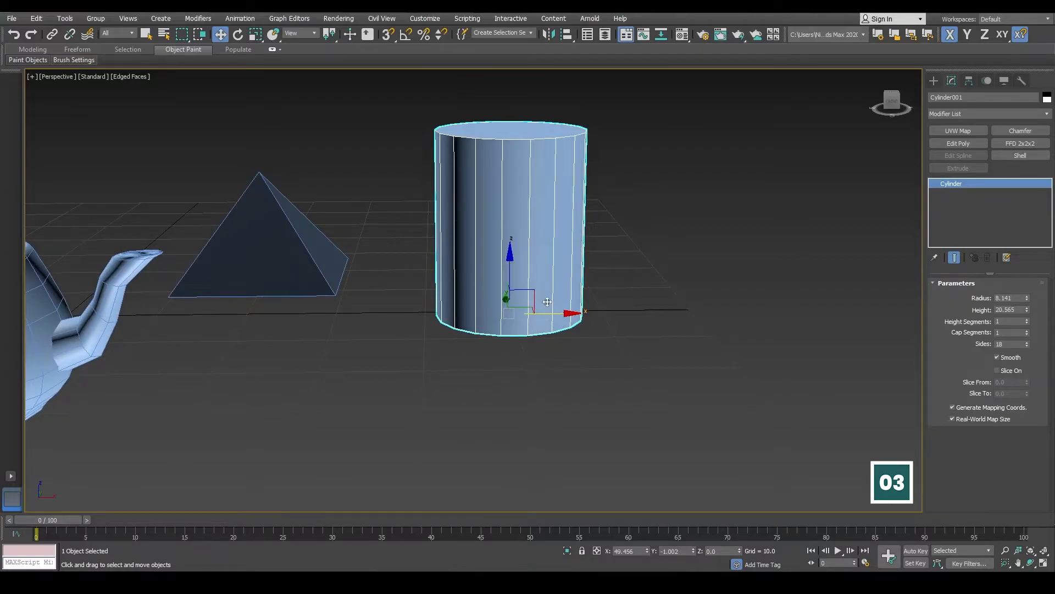
# Move the cylinder within the ZX plane and within the YZ plane, to about X 55.28, Y -5.18, Z -0.63.
pyautogui.moveTo(521, 302); pyautogui.dragTo(586, 266)
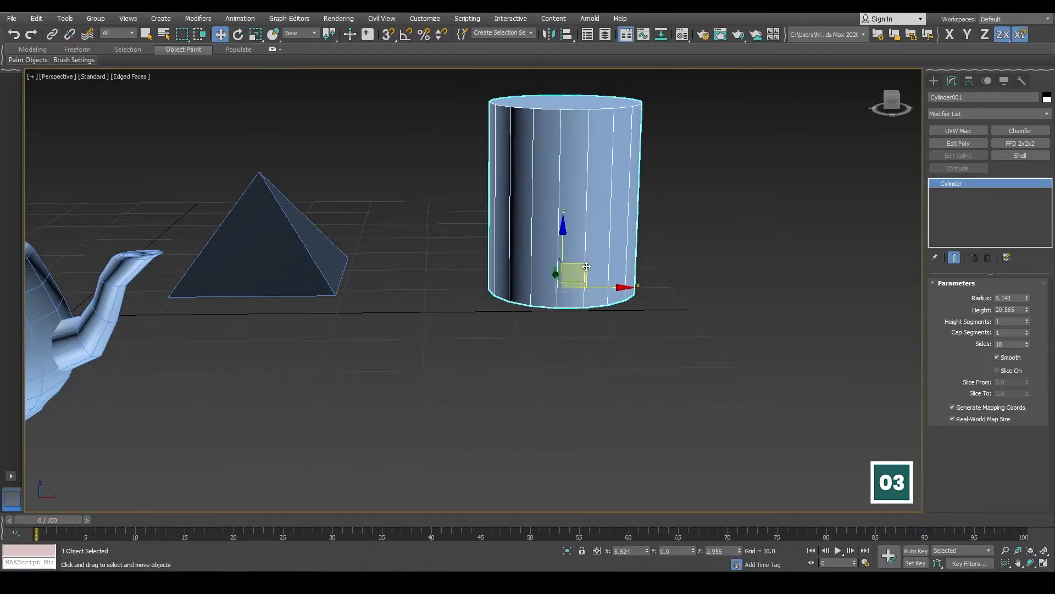
pyautogui.keyDown('alt'); pyautogui.moveTo(588, 286); pyautogui.dragTo(448, 295, button='middle'); pyautogui.keyUp('alt')
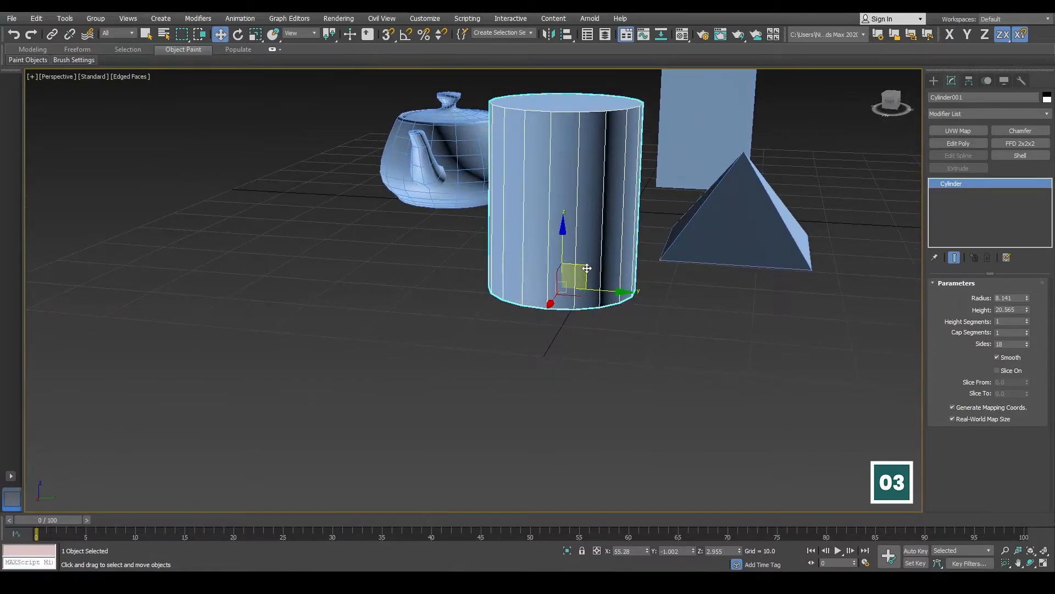
pyautogui.moveTo(587, 268); pyautogui.dragTo(551, 297)
# Move the cylinder freely in the view plane to about X 57.95, Y -1.63, Z 6.81.
pyautogui.keyDown('alt'); pyautogui.moveTo(487, 305); pyautogui.dragTo(566, 322, button='middle'); pyautogui.keyUp('alt')
pyautogui.scroll(-5, 550, 297)
pyautogui.scroll(3, 566, 321)
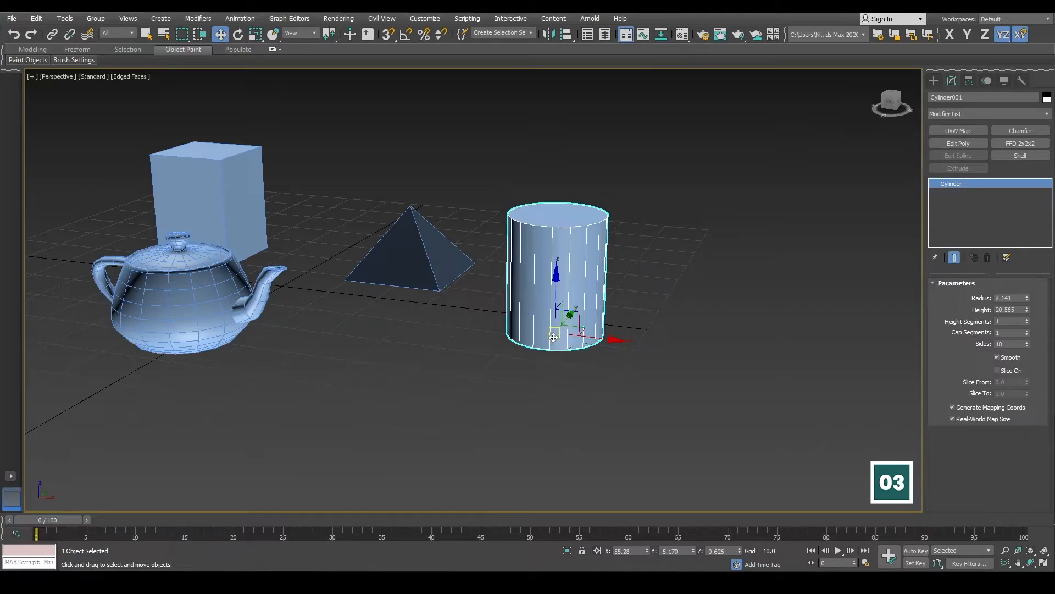
pyautogui.moveTo(553, 337); pyautogui.dragTo(576, 291)
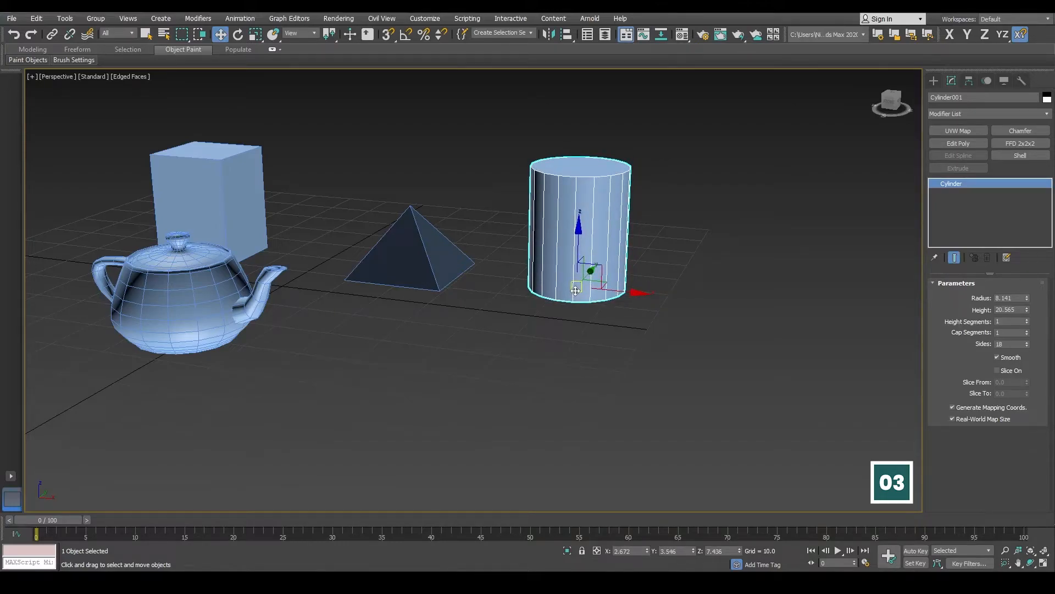
pyautogui.keyDown('alt'); pyautogui.moveTo(586, 328); pyautogui.dragTo(536, 282, button='middle'); pyautogui.keyUp('alt')
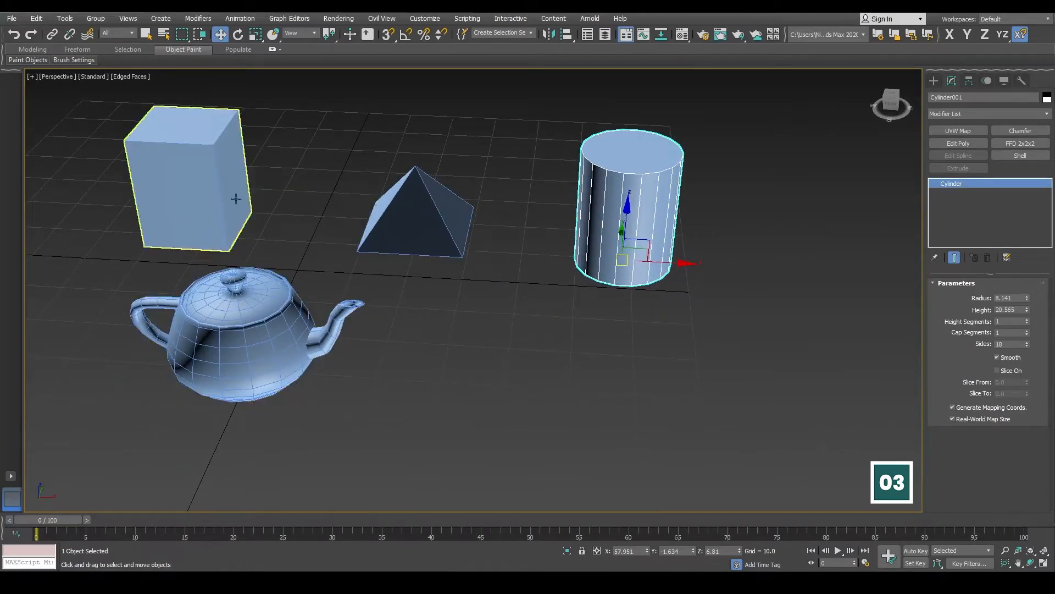
# Select the pyramid and move it along the Y axis to about Y 44.14.
pyautogui.click(407, 226)
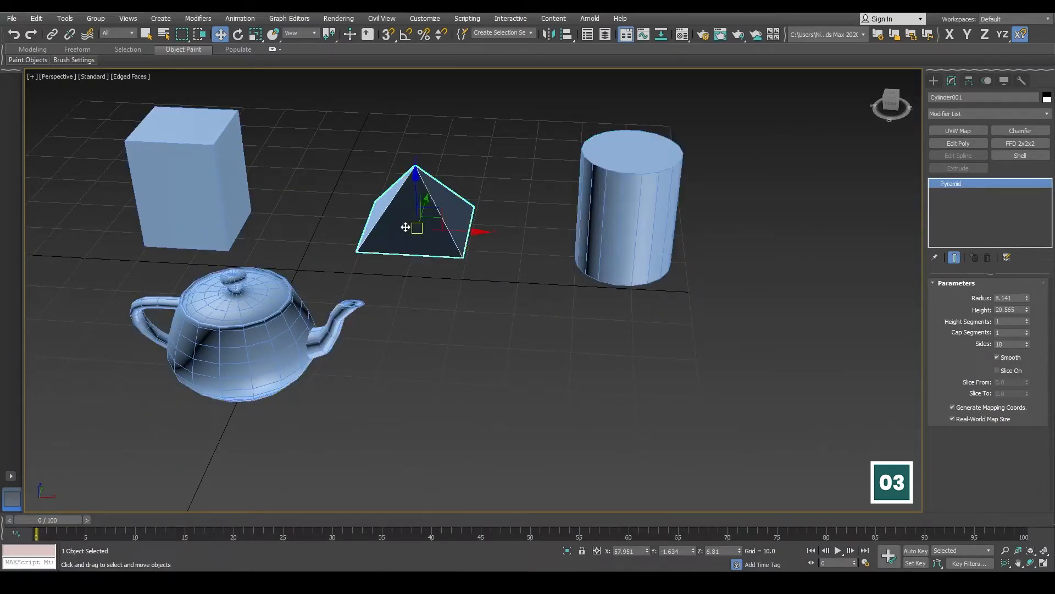
pyautogui.keyDown('alt'); pyautogui.moveTo(449, 281); pyautogui.dragTo(434, 265, button='middle'); pyautogui.keyUp('alt')
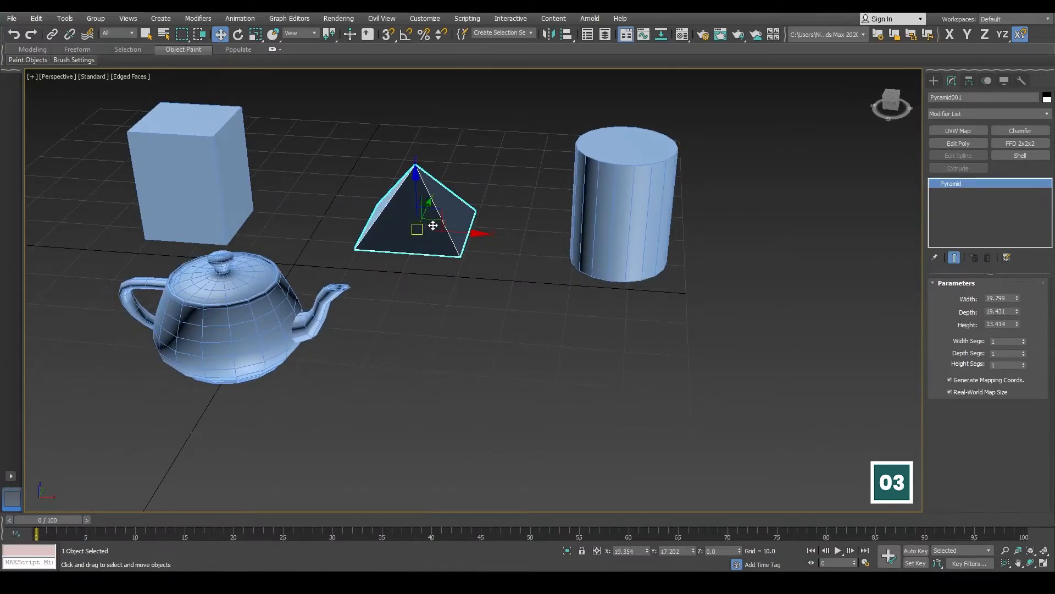
pyautogui.keyDown('alt'); pyautogui.moveTo(455, 261); pyautogui.dragTo(361, 256, button='middle'); pyautogui.keyUp('alt')
pyautogui.moveTo(470, 230); pyautogui.dragTo(610, 231)
pyautogui.keyDown('alt'); pyautogui.moveTo(462, 220); pyautogui.dragTo(431, 280, button='middle'); pyautogui.keyUp('alt')
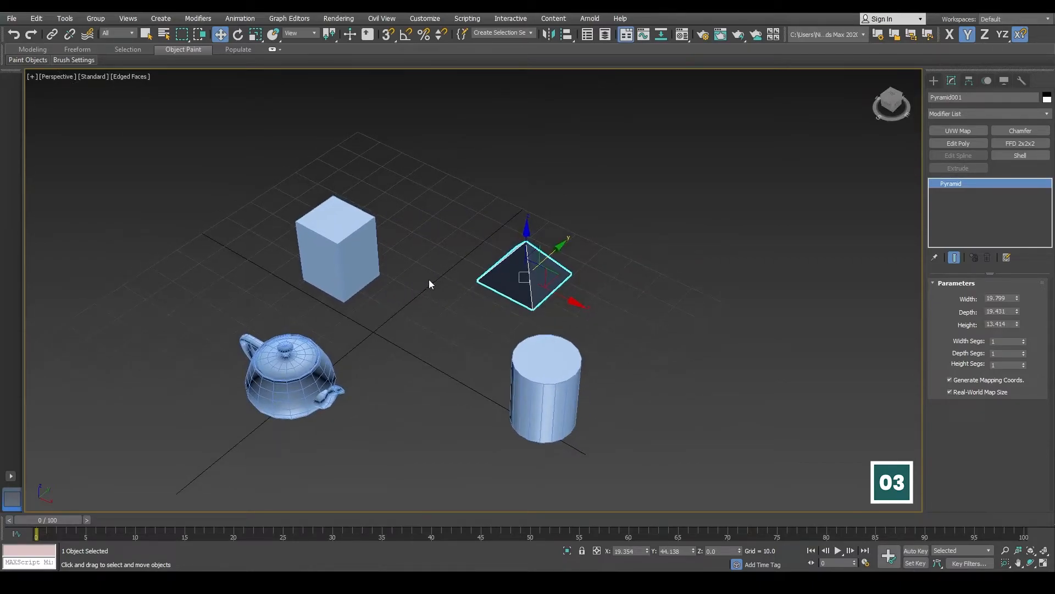
# Rotate the pyramid about its Z axis to about 38.63 degrees.
pyautogui.click(238, 35)
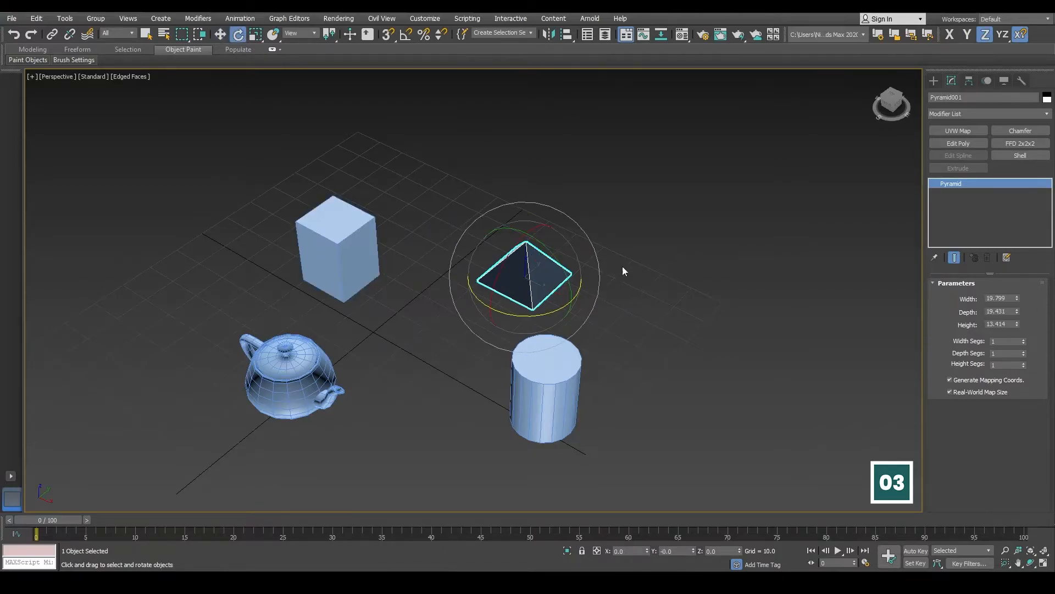
pyautogui.moveTo(618, 267); pyautogui.dragTo(613, 229, button='middle')
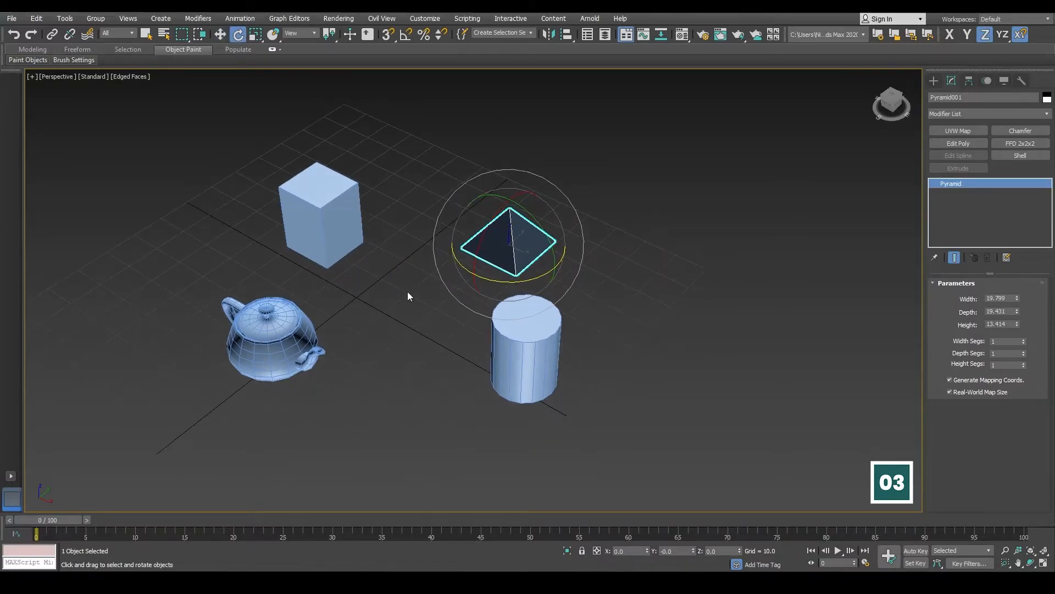
pyautogui.keyDown('alt'); pyautogui.moveTo(456, 288); pyautogui.dragTo(496, 280, button='middle'); pyautogui.keyUp('alt')
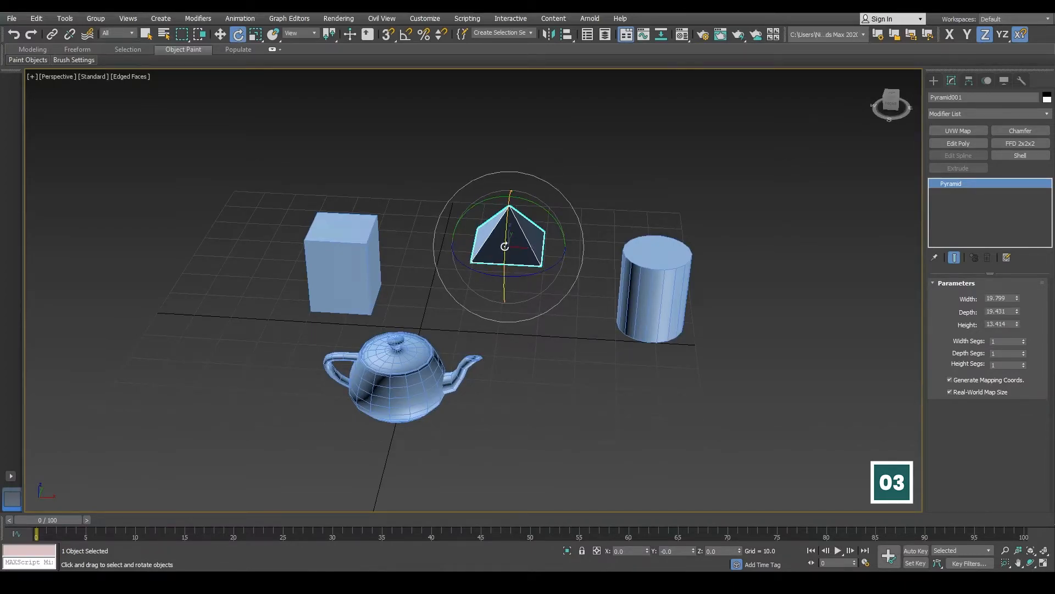
pyautogui.moveTo(505, 245)
pyautogui.keyDown('alt'); pyautogui.mouseDown(button='middle')
pyautogui.moveTo(517, 282)
pyautogui.moveTo(490, 248)
pyautogui.mouseUp(button='middle'); pyautogui.keyUp('alt')
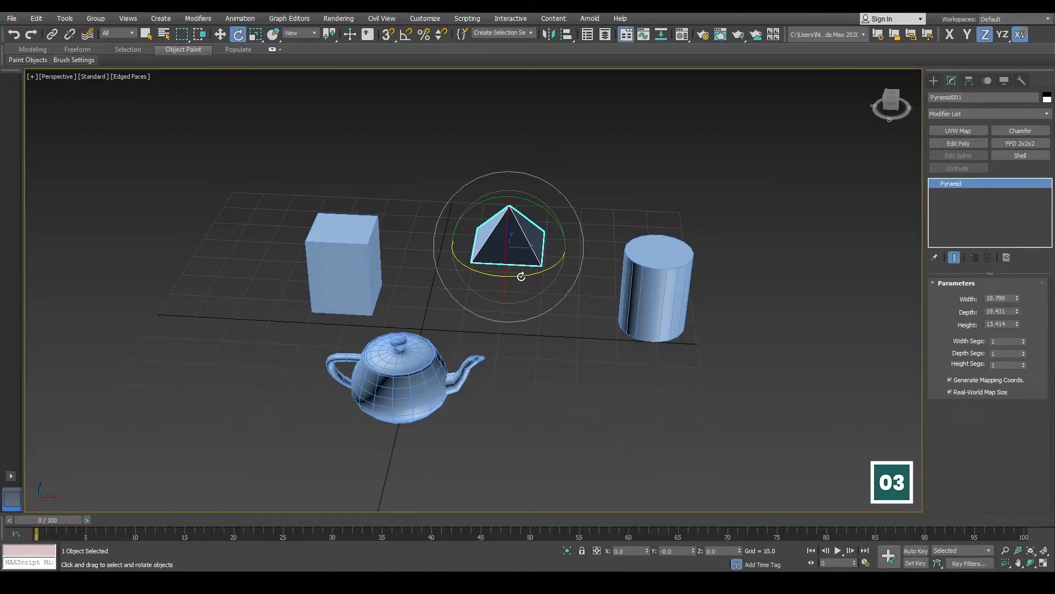
pyautogui.moveTo(518, 276); pyautogui.dragTo(561, 282)
pyautogui.keyDown('alt'); pyautogui.moveTo(562, 282); pyautogui.dragTo(505, 304, button='middle'); pyautogui.keyUp('alt')
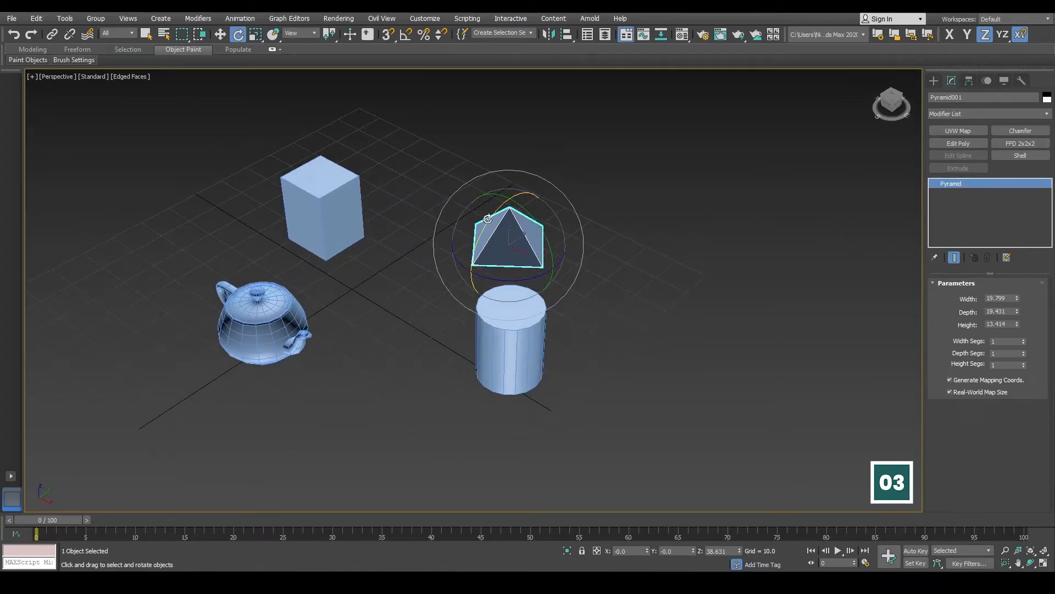
# Rotate the pyramid about the X axis and about the Y axis, to about X -22.82, Y 11.30, Z 35.27.
pyautogui.moveTo(489, 219); pyautogui.dragTo(443, 273)
pyautogui.moveTo(472, 214); pyautogui.dragTo(488, 185)
pyautogui.keyDown('alt'); pyautogui.moveTo(557, 270); pyautogui.dragTo(591, 267, button='middle'); pyautogui.keyUp('alt')
pyautogui.moveTo(537, 203); pyautogui.dragTo(906, 351)
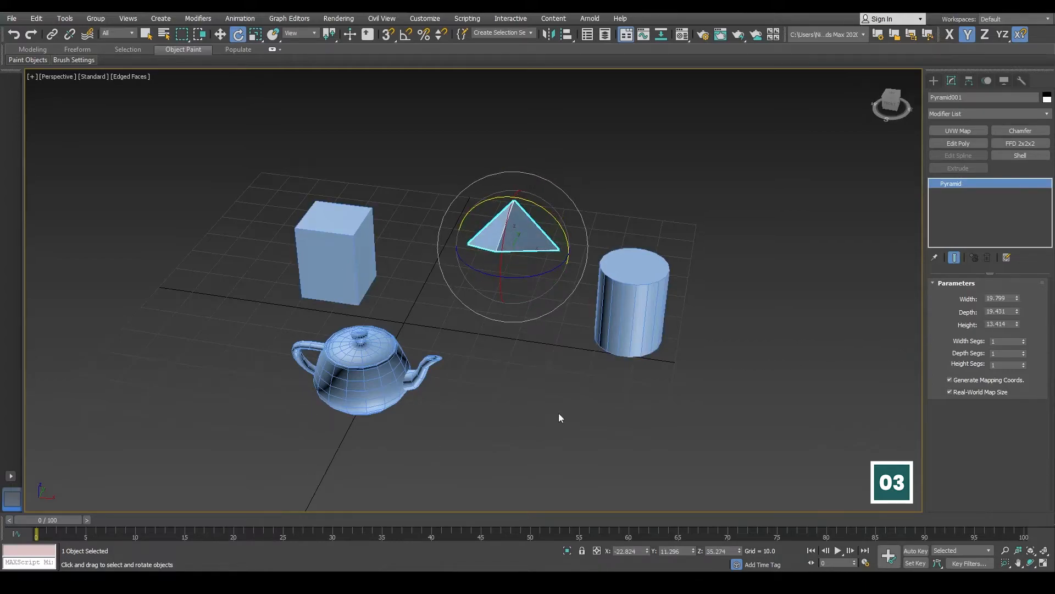
# Select the teapot, rotate it about the Z axis to about 53 degrees, and deselect it.
pyautogui.click(472, 364)
pyautogui.click(390, 372)
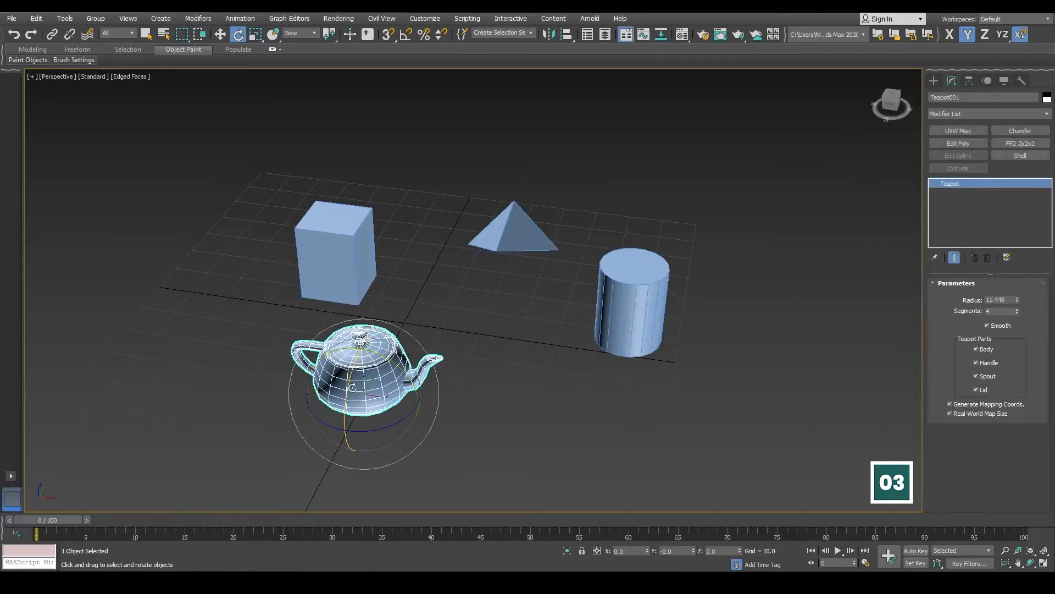
pyautogui.moveTo(514, 370); pyautogui.dragTo(543, 304, button='middle')
pyautogui.click(565, 306)
pyautogui.click(410, 324)
pyautogui.moveTo(414, 364); pyautogui.dragTo(464, 354)
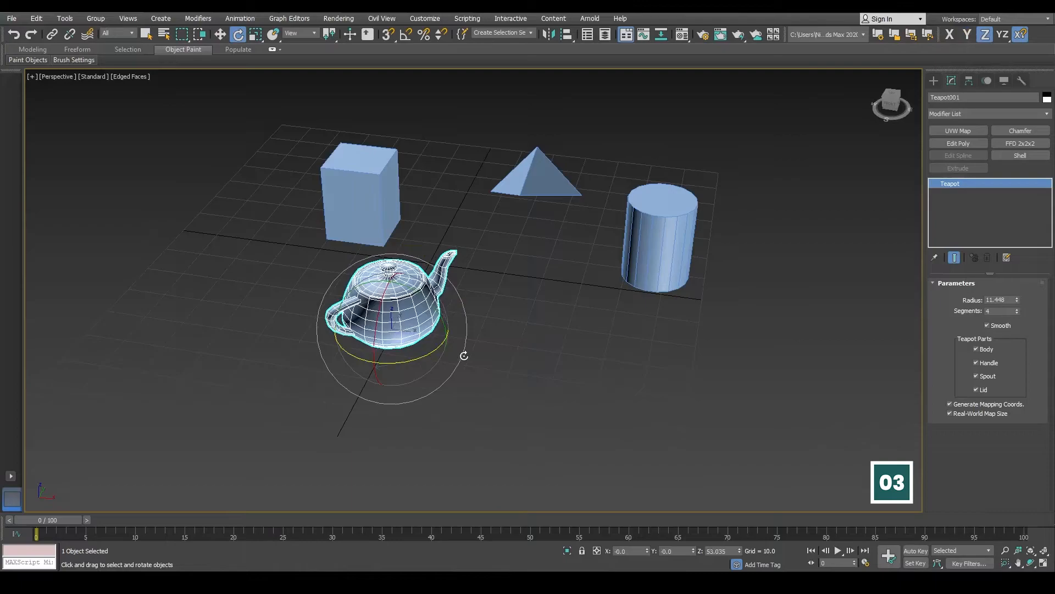
pyautogui.click(536, 335)
pyautogui.moveTo(537, 320); pyautogui.dragTo(537, 332, button='middle')
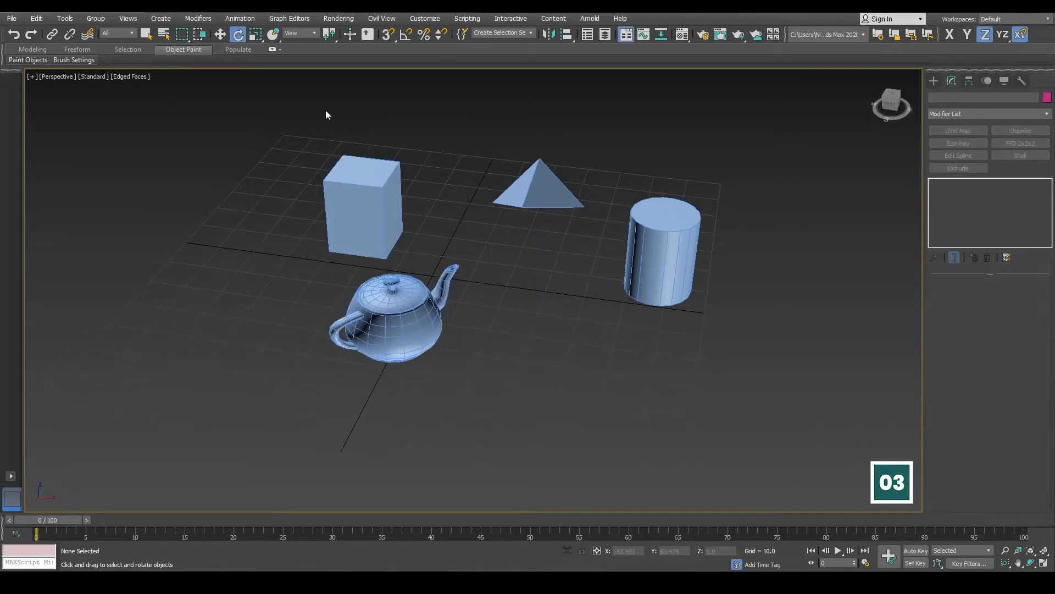
# Select the teapot with the Scale tool and stretch it along the X axis by about 196%.
pyautogui.keyDown('alt'); pyautogui.moveTo(339, 296); pyautogui.dragTo(415, 283, button='middle'); pyautogui.keyUp('alt')
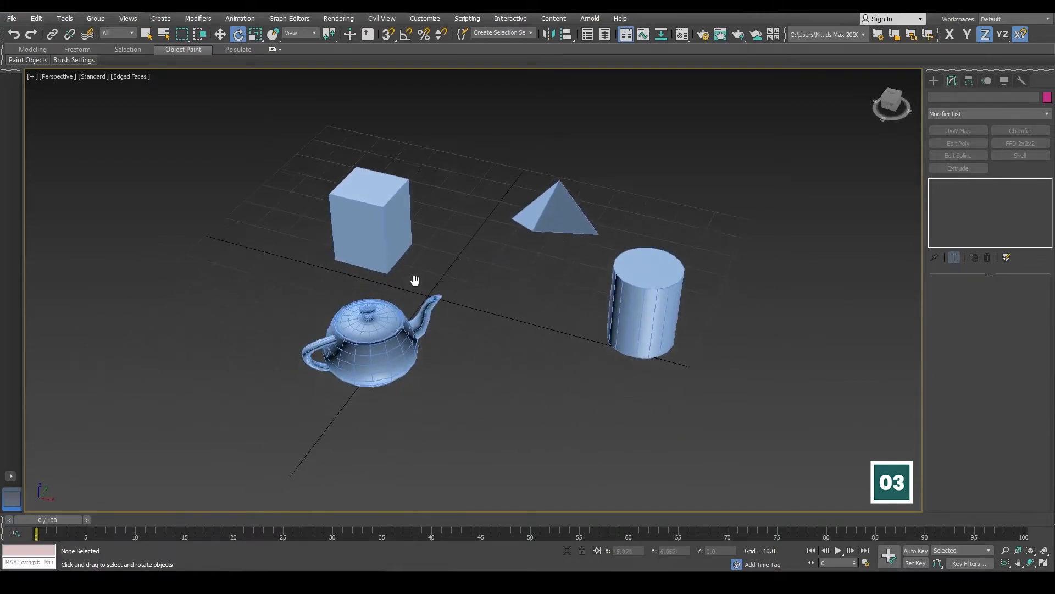
pyautogui.click(256, 35)
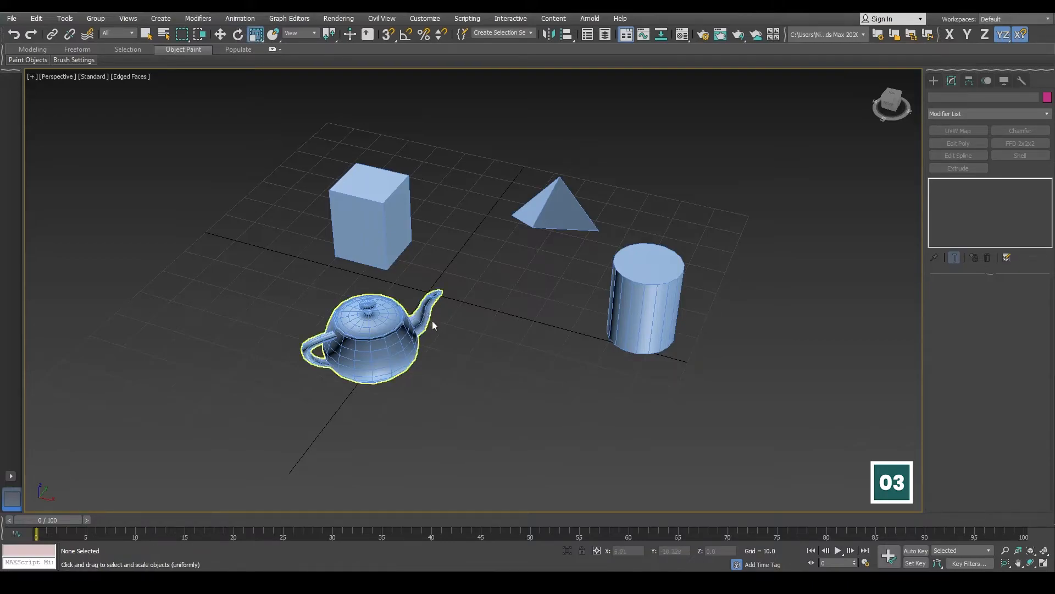
pyautogui.click(388, 333)
pyautogui.moveTo(450, 355)
pyautogui.mouseDown(button='middle')
pyautogui.moveTo(474, 311)
pyautogui.moveTo(451, 357)
pyautogui.mouseUp(button='middle')
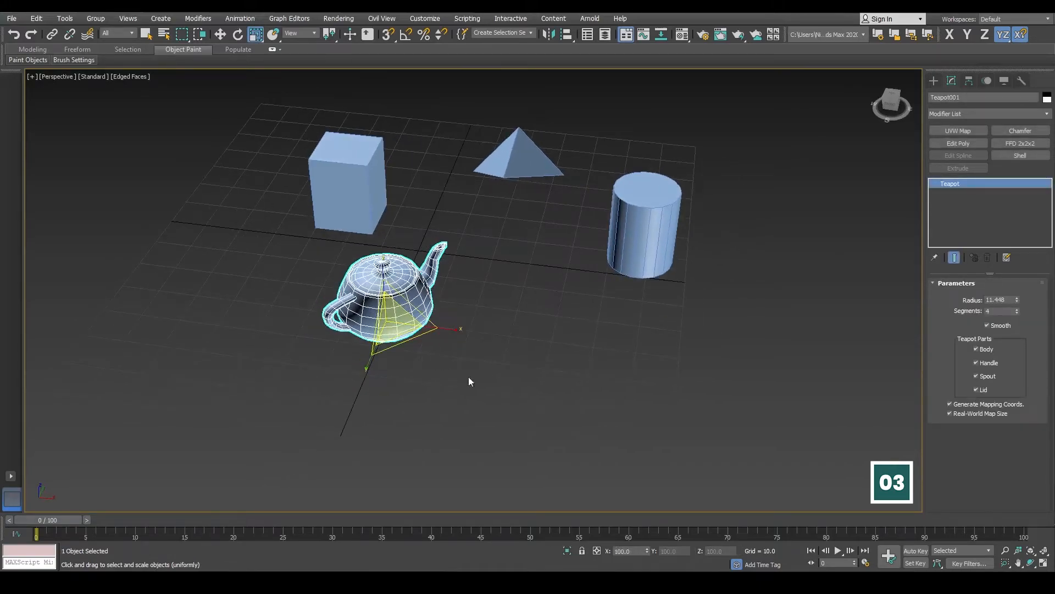
pyautogui.scroll(3, 414, 371)
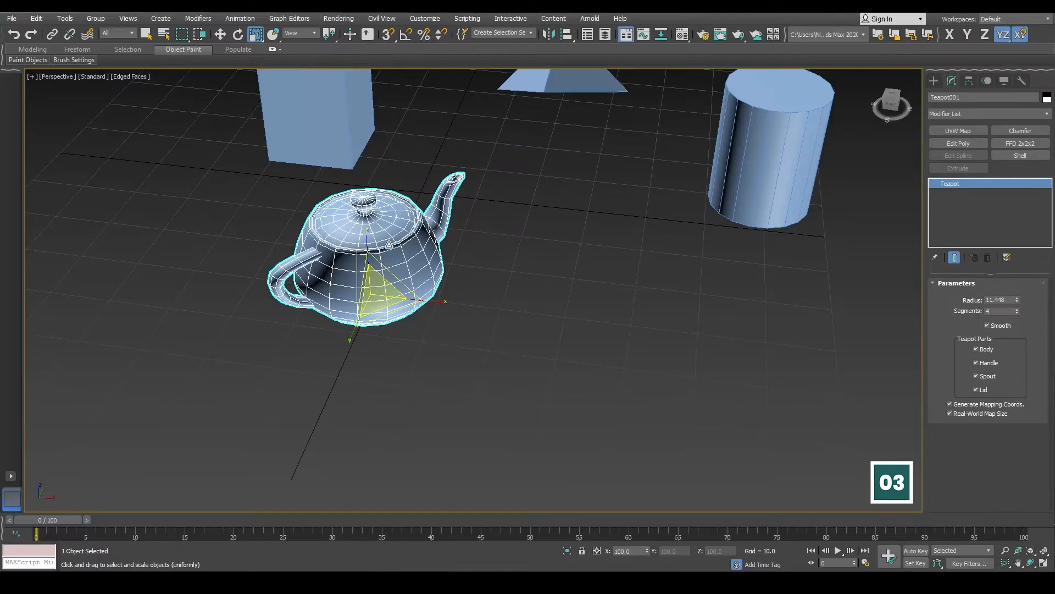
pyautogui.moveTo(351, 273); pyautogui.dragTo(429, 350, button='middle')
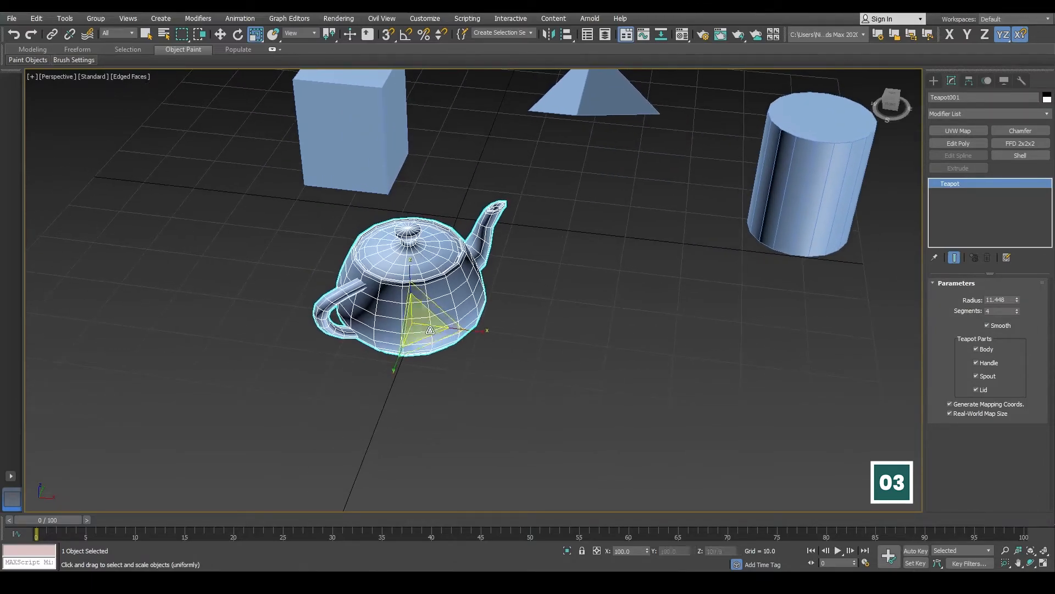
pyautogui.press('r')
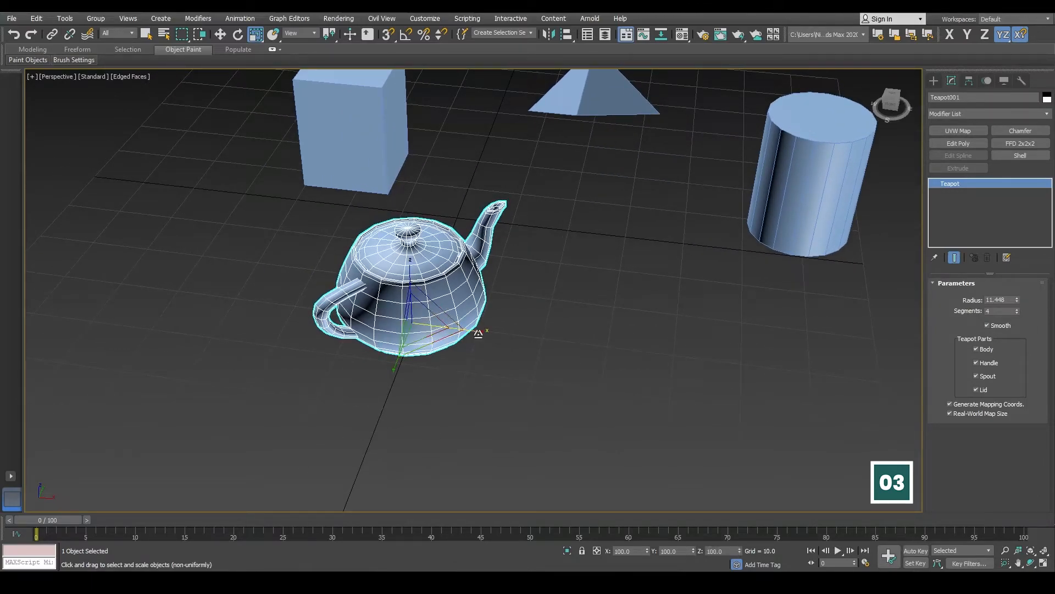
pyautogui.moveTo(478, 331); pyautogui.dragTo(516, 334)
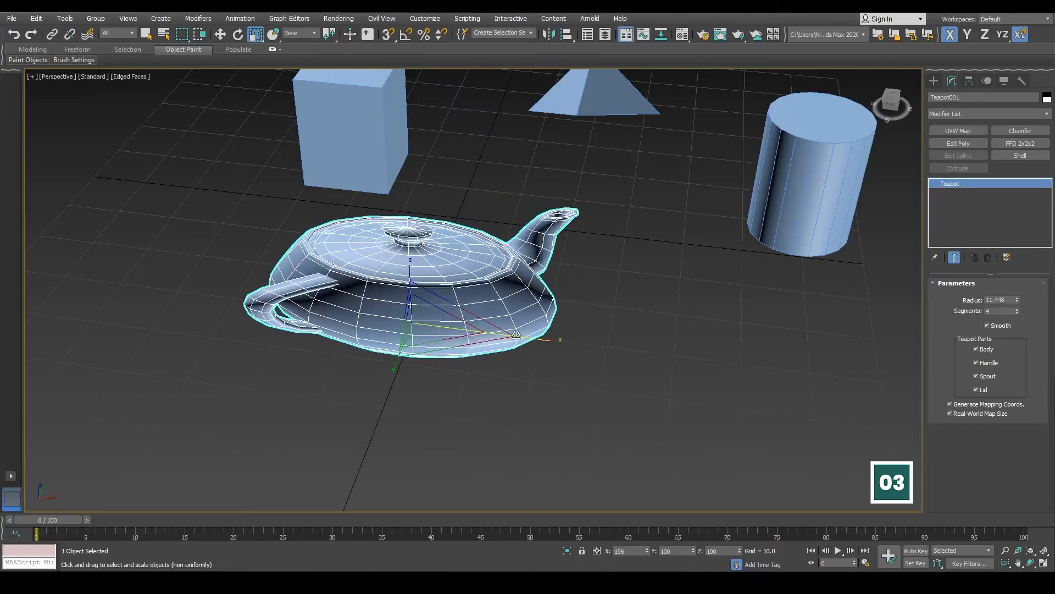
# Stretch the teapot along the Y axis and along the Z axis, to about X 187.05, Y 195.93, Z 139.27.
pyautogui.keyDown('alt'); pyautogui.moveTo(530, 369); pyautogui.dragTo(491, 371, button='middle'); pyautogui.keyUp('alt')
pyautogui.moveTo(353, 346); pyautogui.dragTo(327, 362)
pyautogui.keyDown('alt'); pyautogui.moveTo(326, 362); pyautogui.dragTo(446, 321, button='middle'); pyautogui.keyUp('alt')
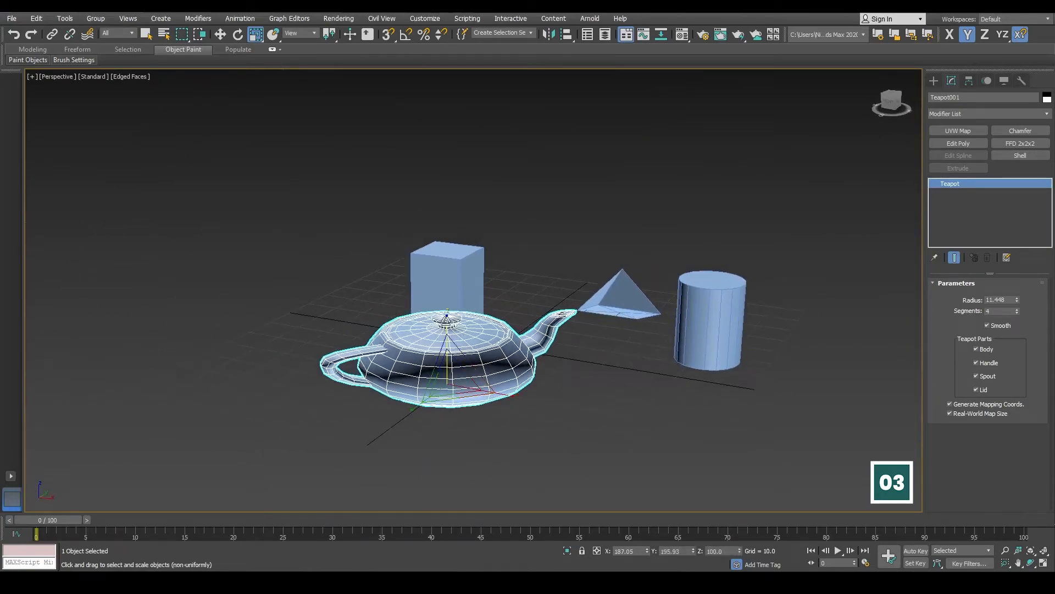
pyautogui.moveTo(446, 319)
pyautogui.mouseDown()
pyautogui.moveTo(445, 276)
pyautogui.moveTo(445, 304)
pyautogui.mouseUp()
pyautogui.keyDown('alt'); pyautogui.moveTo(446, 304); pyautogui.dragTo(411, 362, button='middle'); pyautogui.keyUp('alt')
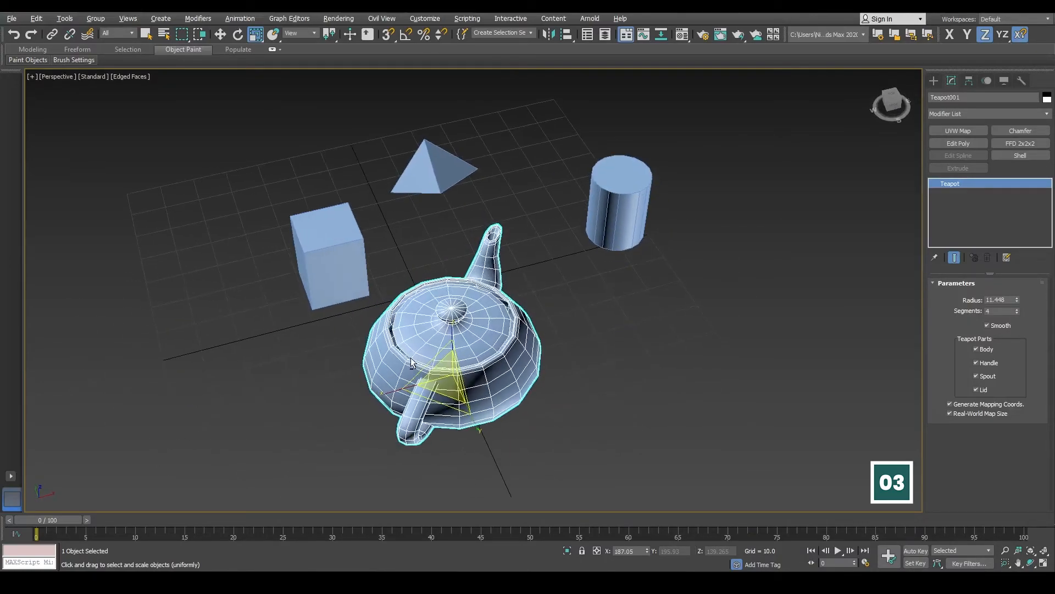
# Select the box and scale it within the ZX plane and within the YZ plane, to about 105% on X and 90% on Z.
pyautogui.click(327, 240)
pyautogui.keyDown('alt'); pyautogui.moveTo(308, 318); pyautogui.dragTo(388, 299, button='middle'); pyautogui.keyUp('alt')
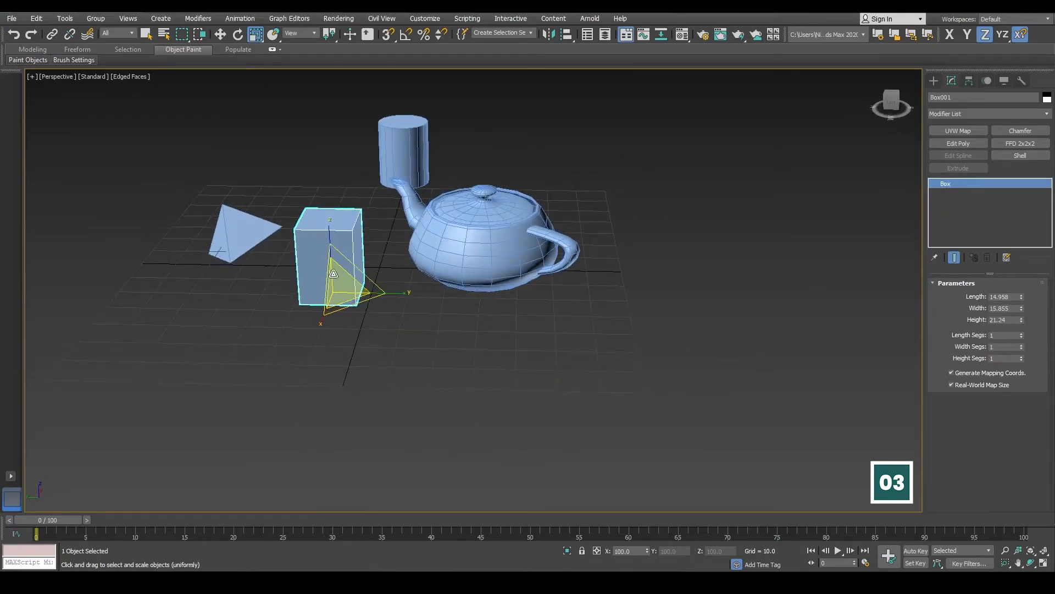
pyautogui.scroll(5, 333, 273)
pyautogui.moveTo(342, 288)
pyautogui.keyDown('alt'); pyautogui.mouseDown(button='middle')
pyautogui.moveTo(355, 282)
pyautogui.moveTo(347, 271)
pyautogui.moveTo(429, 268)
pyautogui.moveTo(347, 286)
pyautogui.mouseUp(button='middle'); pyautogui.keyUp('alt')
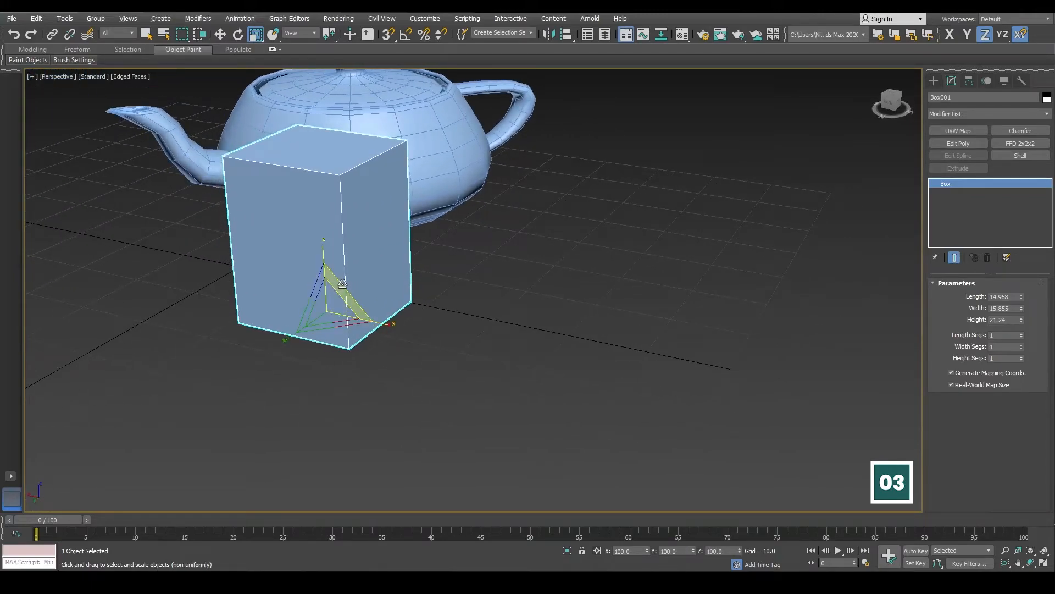
pyautogui.moveTo(342, 283); pyautogui.dragTo(358, 306)
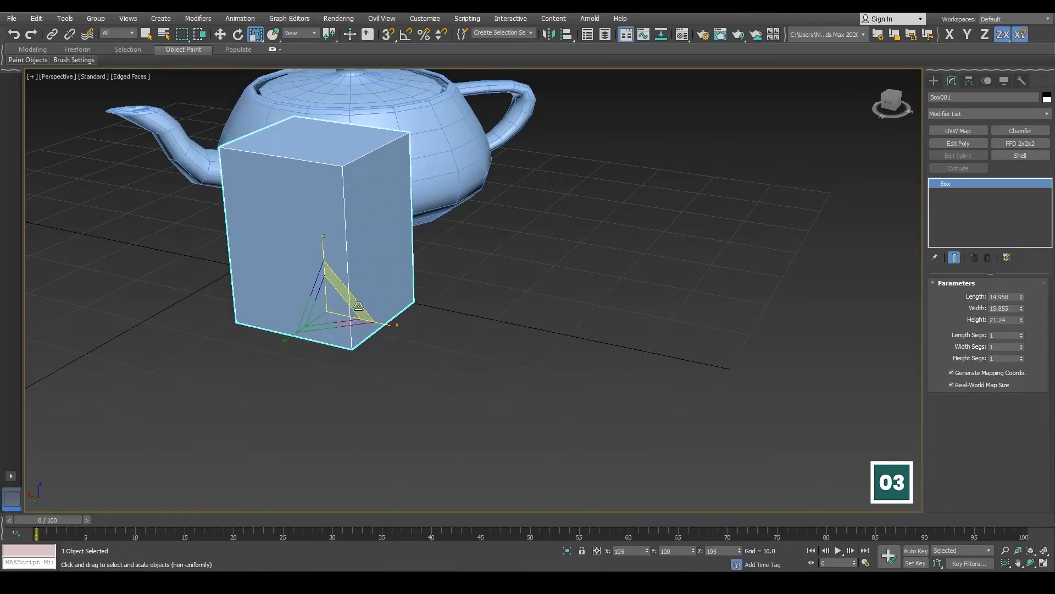
pyautogui.keyDown('alt'); pyautogui.moveTo(379, 317); pyautogui.dragTo(347, 306, button='middle'); pyautogui.keyUp('alt')
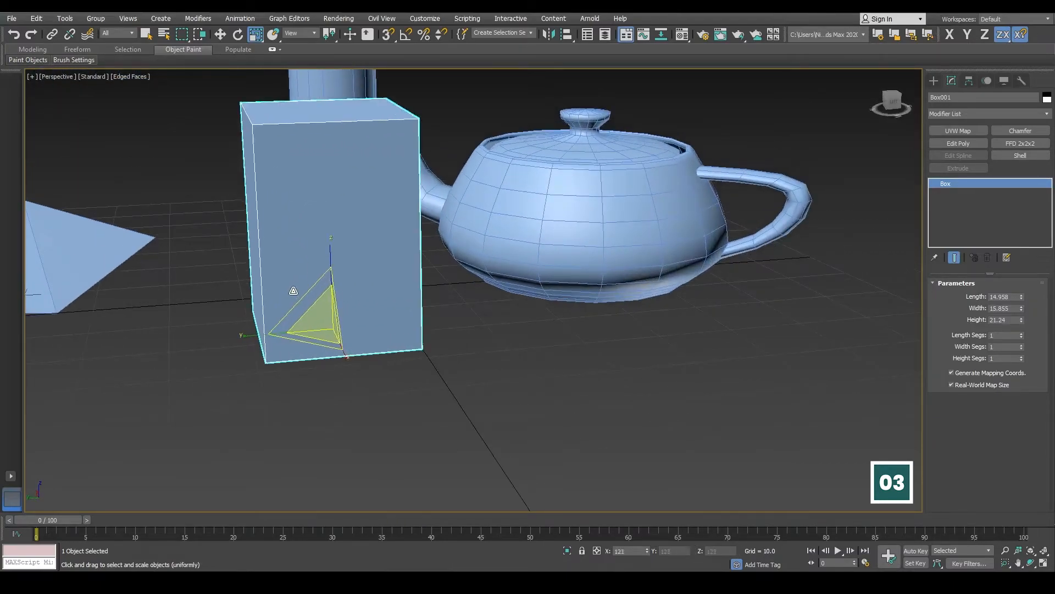
pyautogui.moveTo(302, 317)
pyautogui.mouseDown()
pyautogui.moveTo(257, 300)
pyautogui.moveTo(369, 332)
pyautogui.moveTo(309, 324)
pyautogui.mouseUp()
pyautogui.scroll(-3, 305, 324)
pyautogui.moveTo(305, 324); pyautogui.dragTo(346, 361, button='middle')
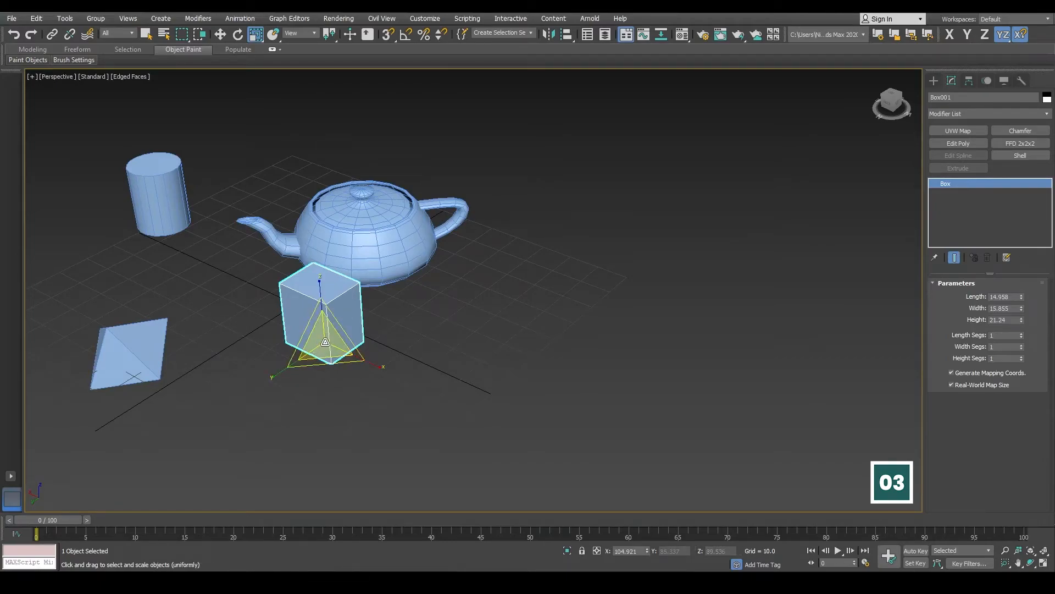
# Scale the box uniformly and stretch it along the X axis to about 281.81%.
pyautogui.moveTo(326, 342); pyautogui.dragTo(340, 325)
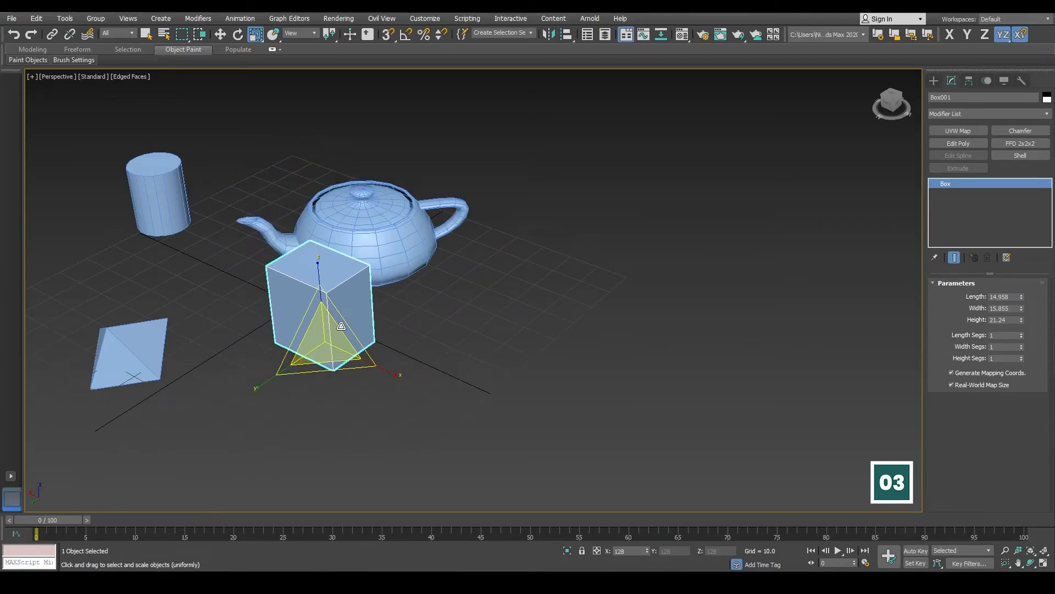
pyautogui.moveTo(341, 326); pyautogui.dragTo(346, 352)
pyautogui.keyDown('alt'); pyautogui.moveTo(330, 364); pyautogui.dragTo(377, 363, button='middle'); pyautogui.keyUp('alt')
pyautogui.moveTo(264, 354); pyautogui.dragTo(181, 363)
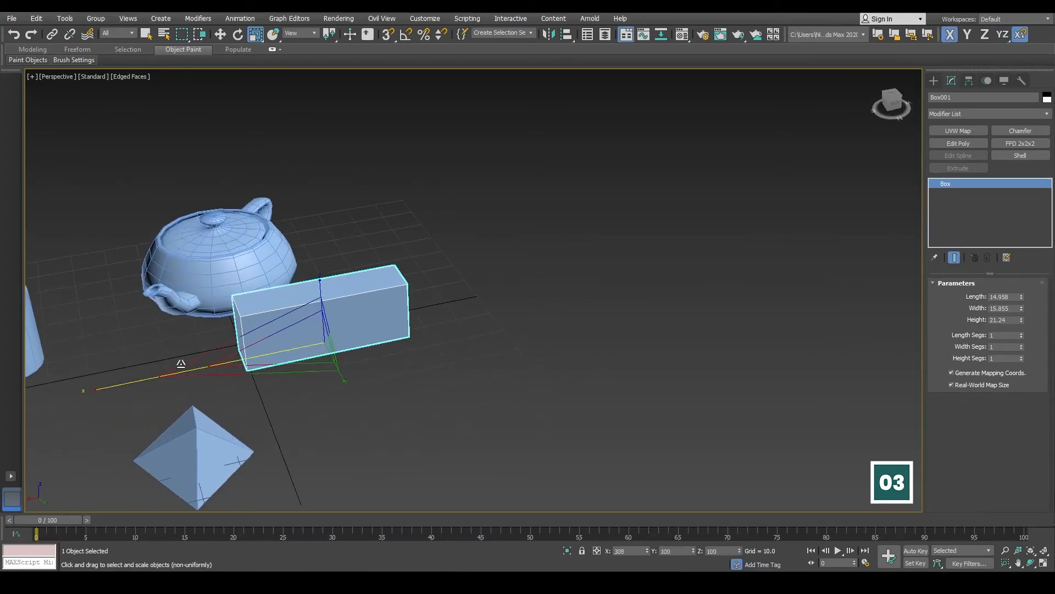
pyautogui.keyDown('alt'); pyautogui.moveTo(179, 363); pyautogui.dragTo(395, 361, button='middle'); pyautogui.keyUp('alt')
# Flatten the box along the Y axis to about 32.60% and stretch it along the Z axis to about 149.92%.
pyautogui.moveTo(388, 346); pyautogui.dragTo(352, 347)
pyautogui.keyDown('alt'); pyautogui.moveTo(382, 368); pyautogui.dragTo(326, 330, button='middle'); pyautogui.keyUp('alt')
pyautogui.moveTo(323, 296); pyautogui.dragTo(324, 241)
pyautogui.keyDown('alt'); pyautogui.moveTo(324, 242); pyautogui.dragTo(384, 297, button='middle'); pyautogui.keyUp('alt')
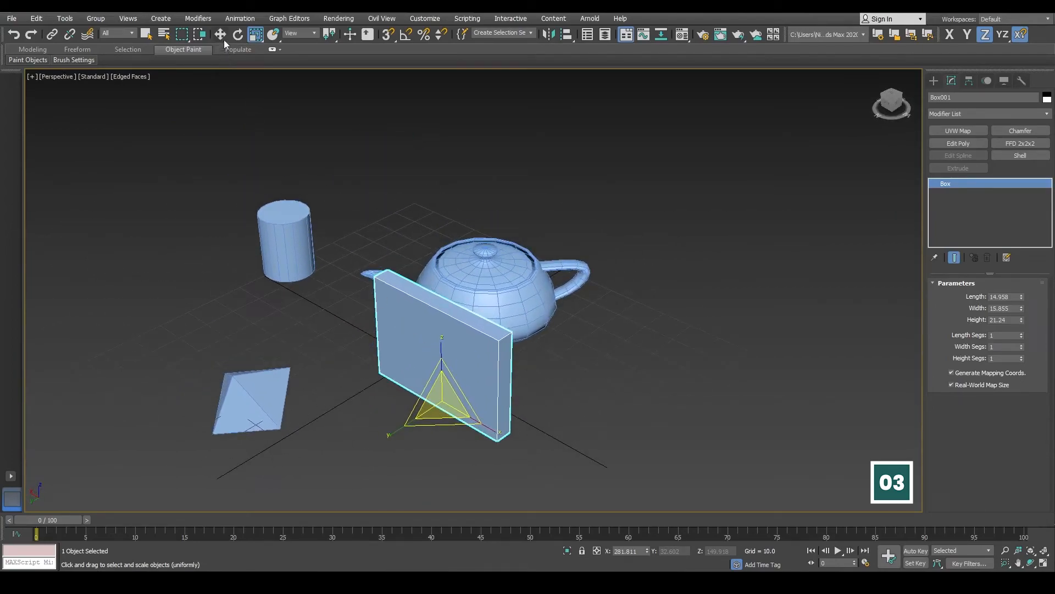
# Select the teapot, scale it down along the X axis and along the Y axis, and deselect it.
pyautogui.click(546, 228)
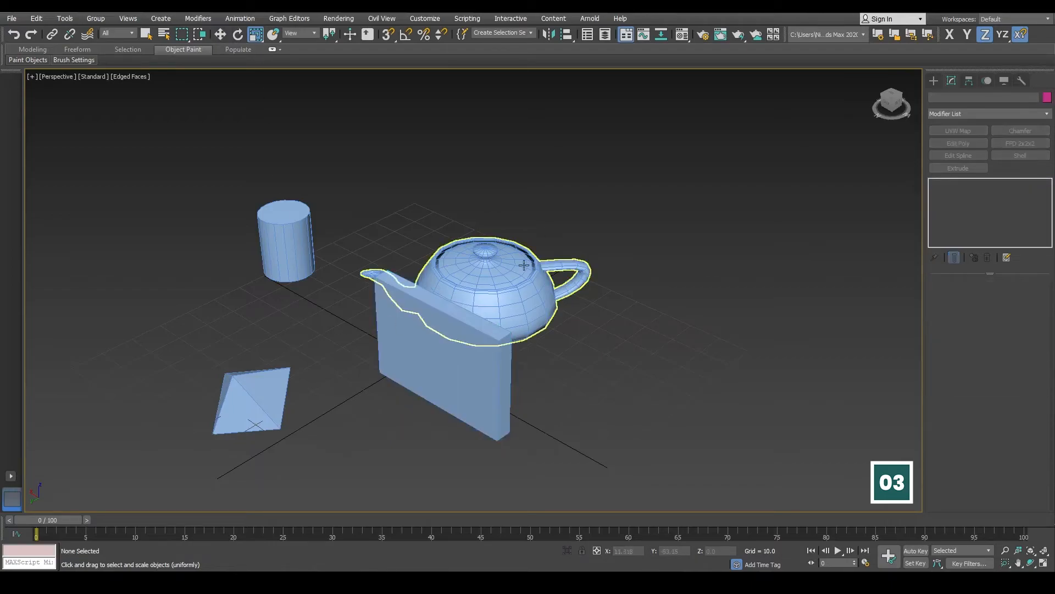
pyautogui.click(516, 285)
pyautogui.keyDown('alt'); pyautogui.moveTo(517, 285); pyautogui.dragTo(485, 365, button='middle'); pyautogui.keyUp('alt')
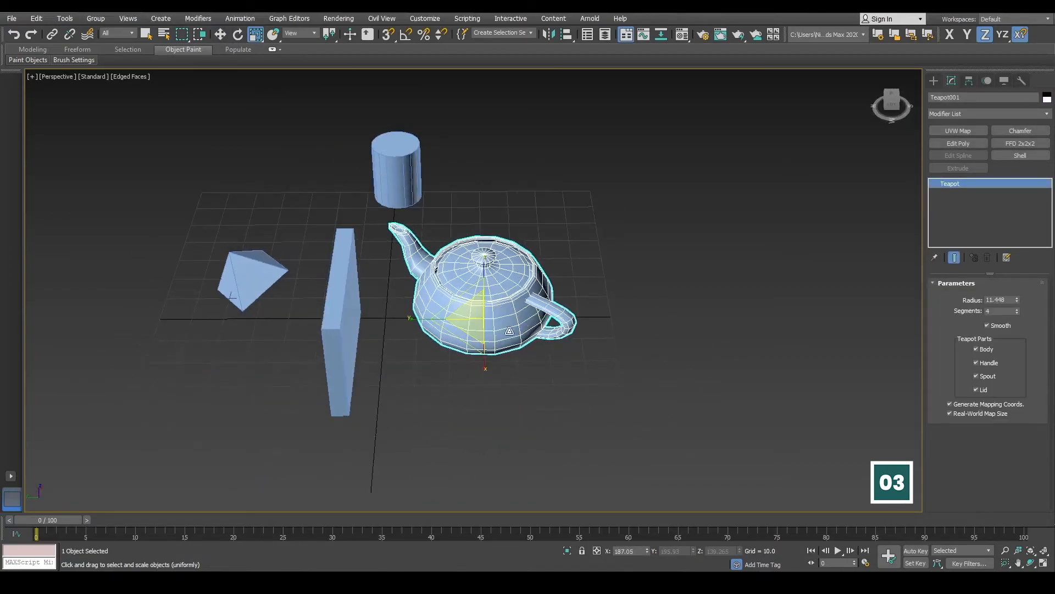
pyautogui.moveTo(484, 364); pyautogui.dragTo(485, 351)
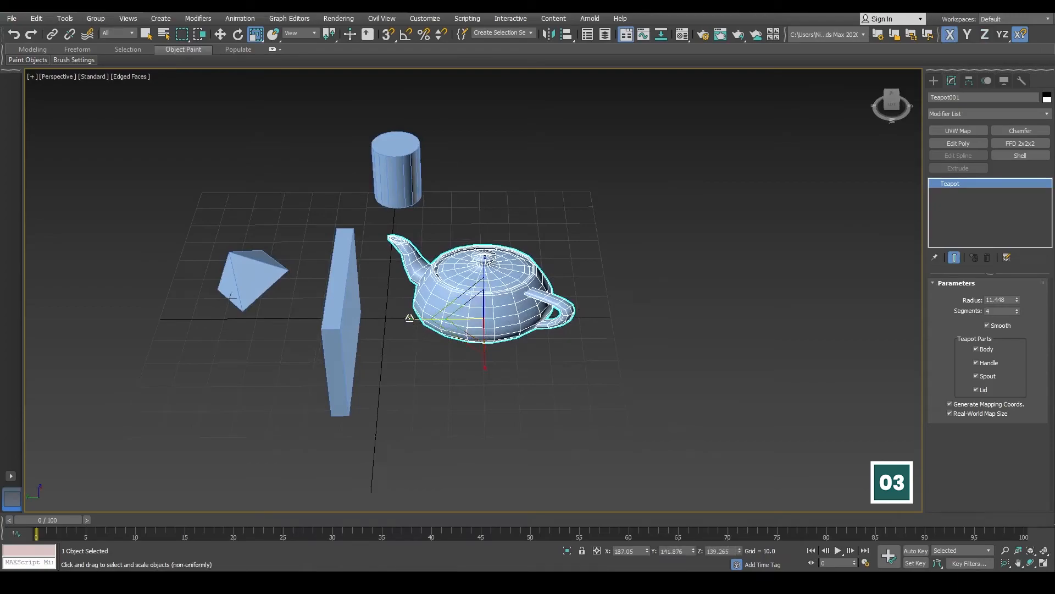
pyautogui.moveTo(410, 318); pyautogui.dragTo(419, 317)
pyautogui.keyDown('alt'); pyautogui.moveTo(397, 371); pyautogui.dragTo(575, 352, button='middle'); pyautogui.keyUp('alt')
pyautogui.click(613, 383)
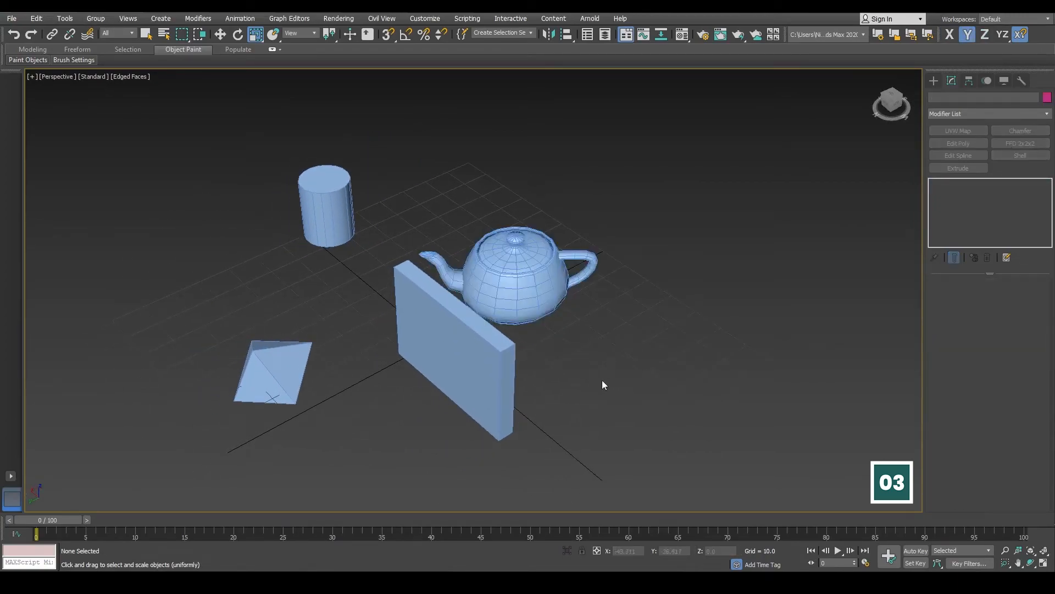
# Select the flattened box and open the Scale Transform Type-In dialog for it.
pyautogui.keyDown('alt'); pyautogui.moveTo(594, 365); pyautogui.dragTo(443, 396, button='middle'); pyautogui.keyUp('alt')
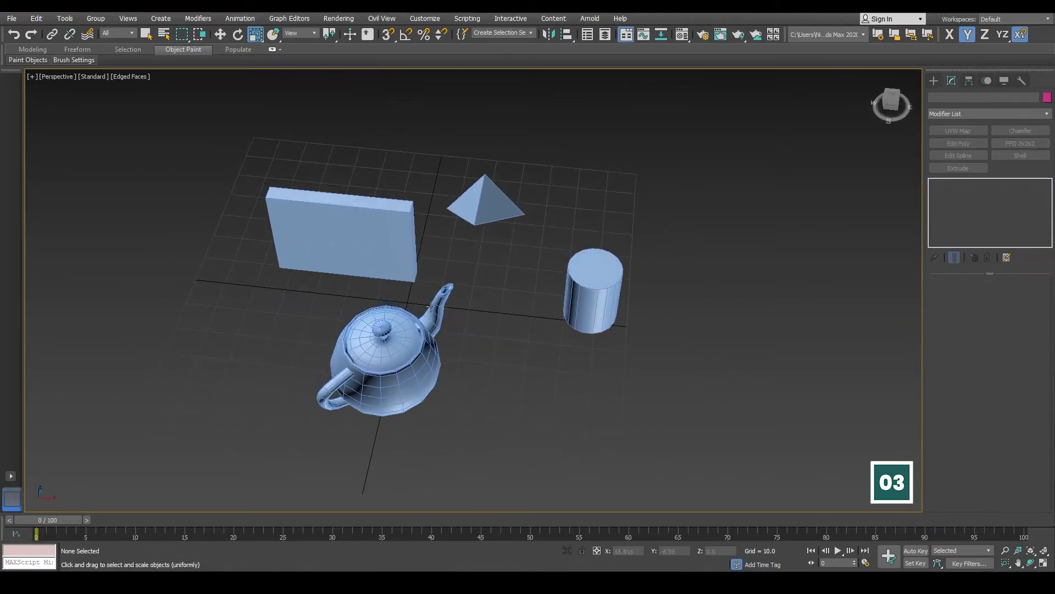
pyautogui.click(374, 225)
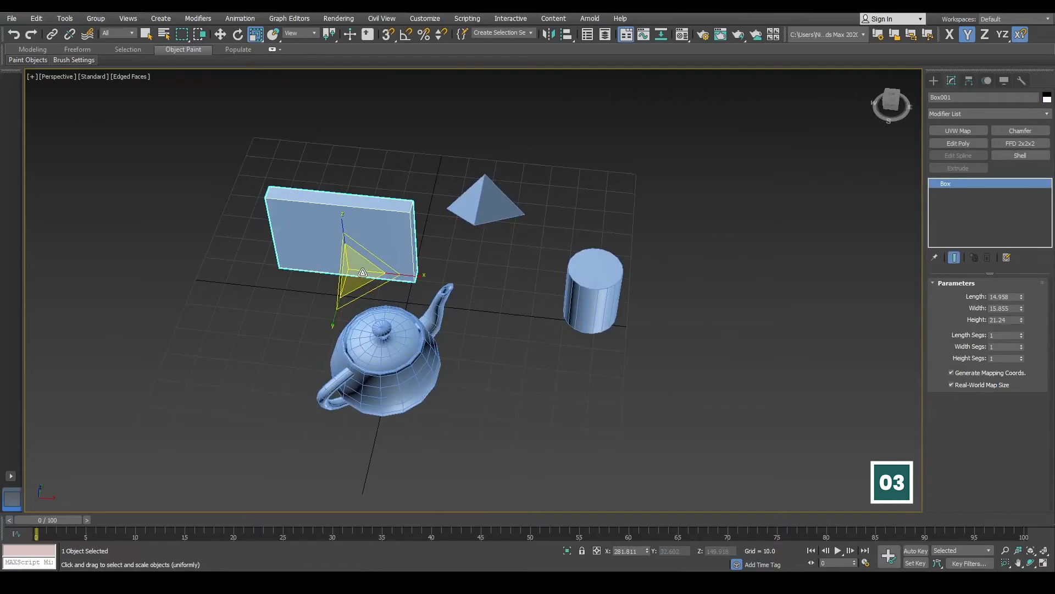
pyautogui.click(495, 352)
pyautogui.click(367, 241)
pyautogui.rightClick(257, 35)
pyautogui.moveTo(504, 242); pyautogui.dragTo(639, 140)
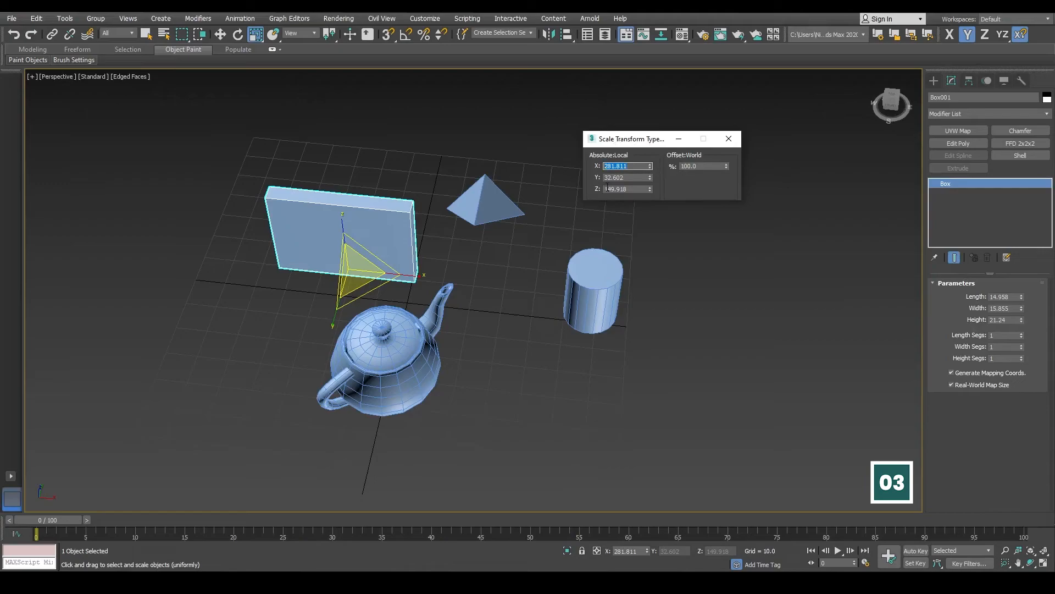
# Reset the flattened box's absolute local scale to 100% on the X, Y and Z axes.
pyautogui.press('Return')
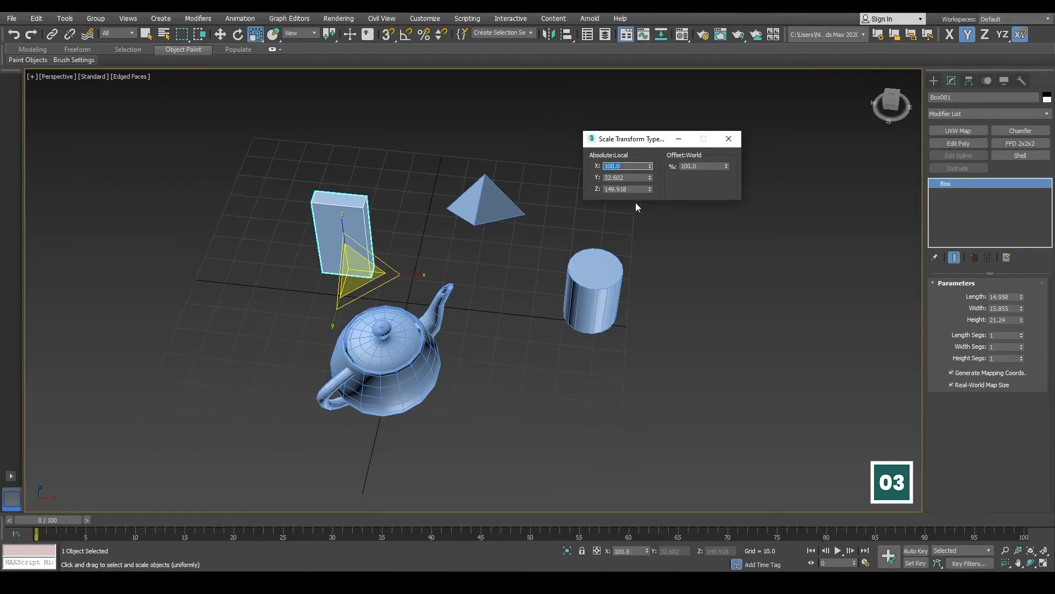
pyautogui.press('Tab')
pyautogui.write('100')
pyautogui.press('Return')
pyautogui.click(609, 190)
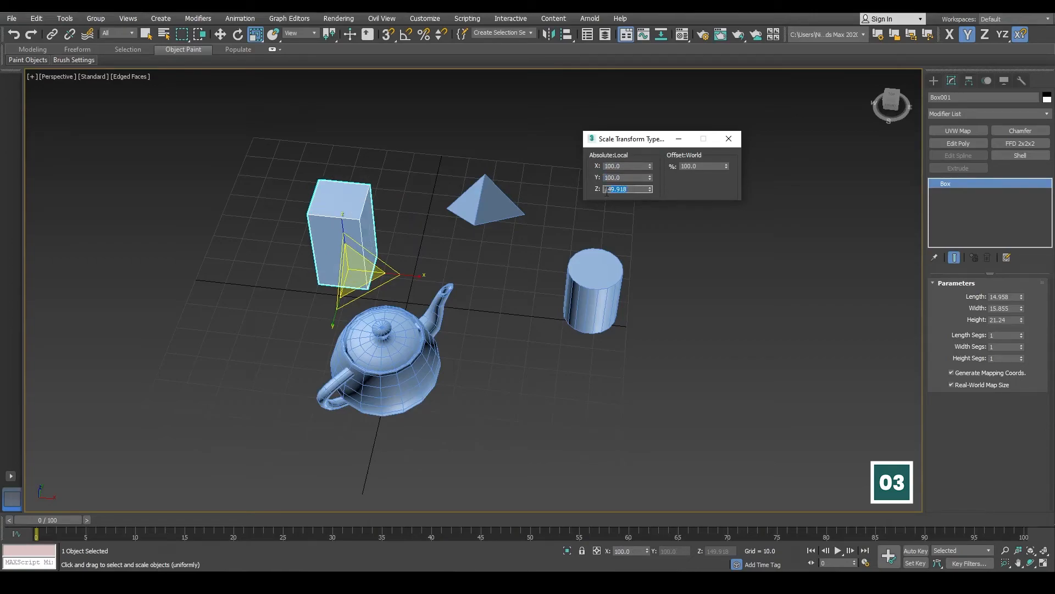
pyautogui.press('Return')
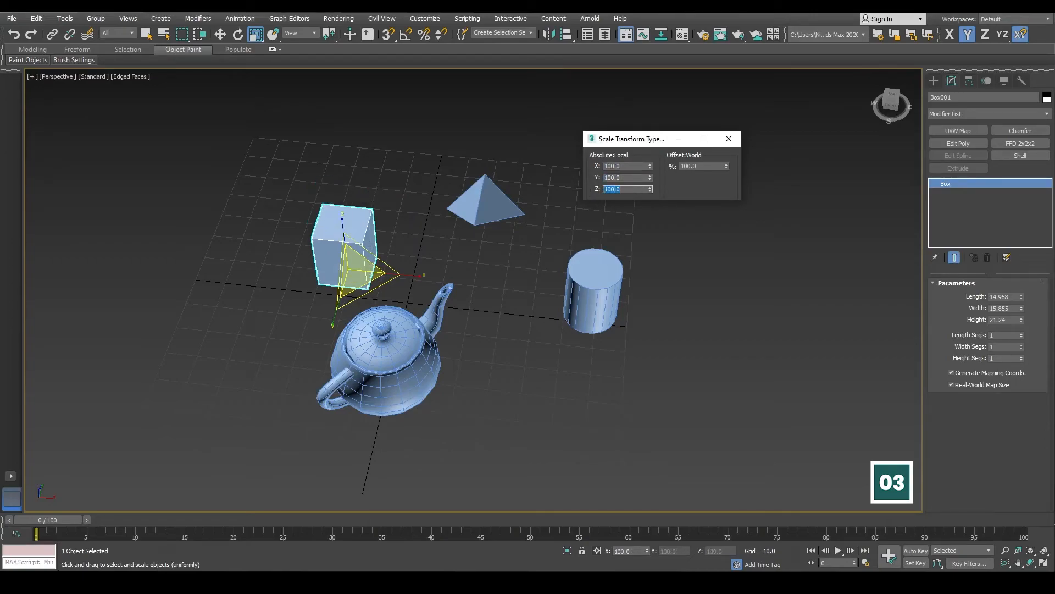
# Select the teapot and set its absolute local scale to 100% on the X, Y and Z axes.
pyautogui.keyDown('alt'); pyautogui.moveTo(423, 237); pyautogui.dragTo(449, 254, button='middle'); pyautogui.keyUp('alt')
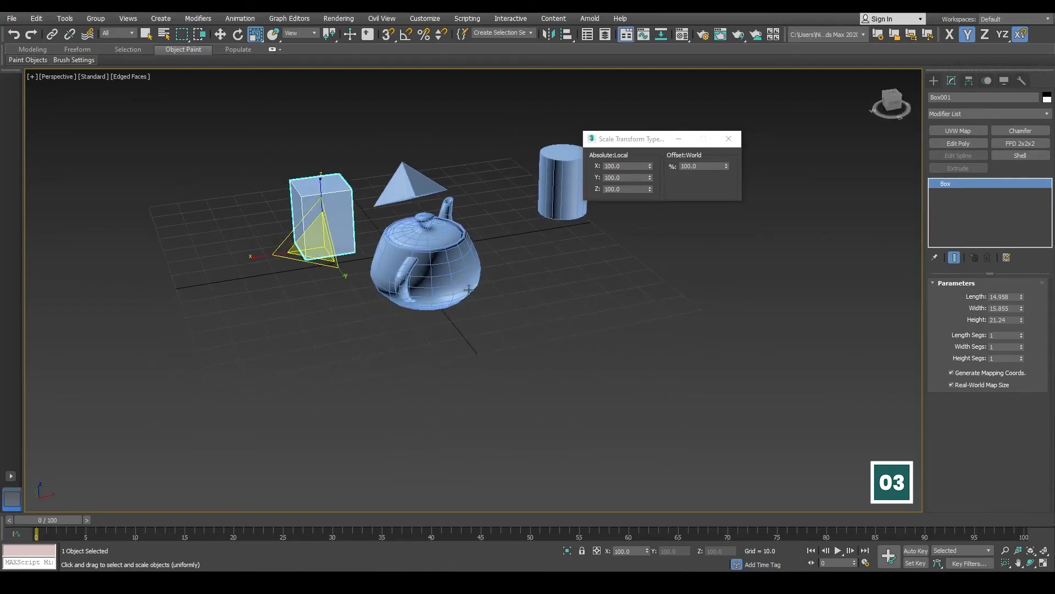
pyautogui.click(449, 254)
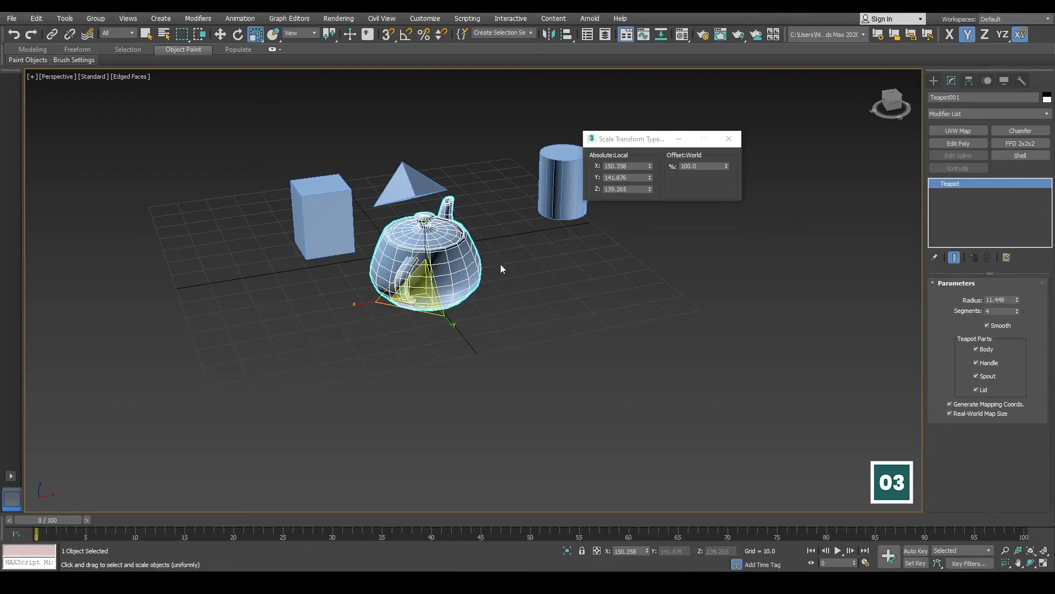
pyautogui.click(609, 166)
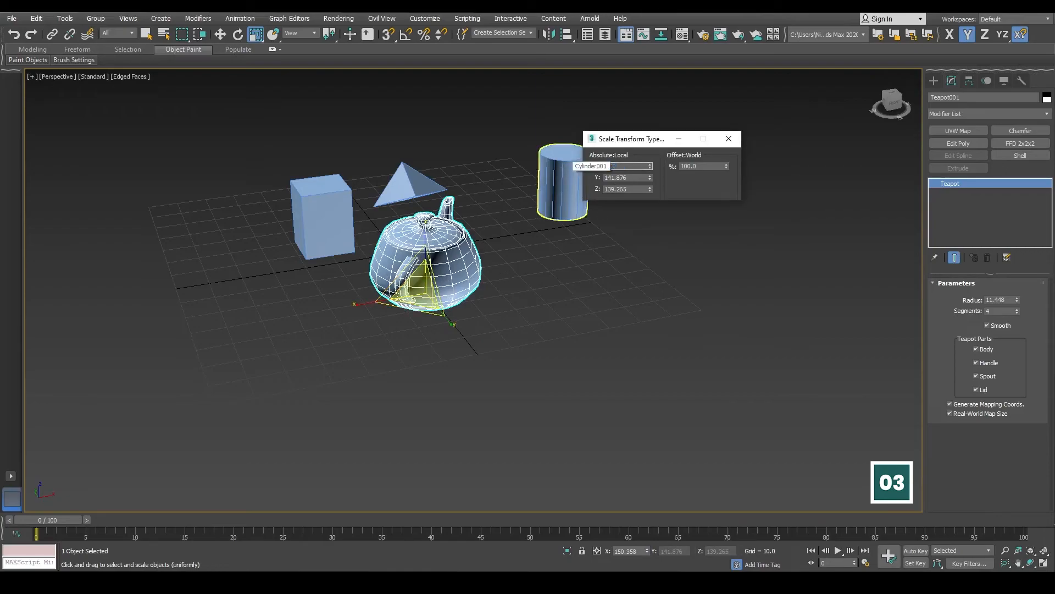
pyautogui.write('100')
pyautogui.press('Return')
pyautogui.press('Tab')
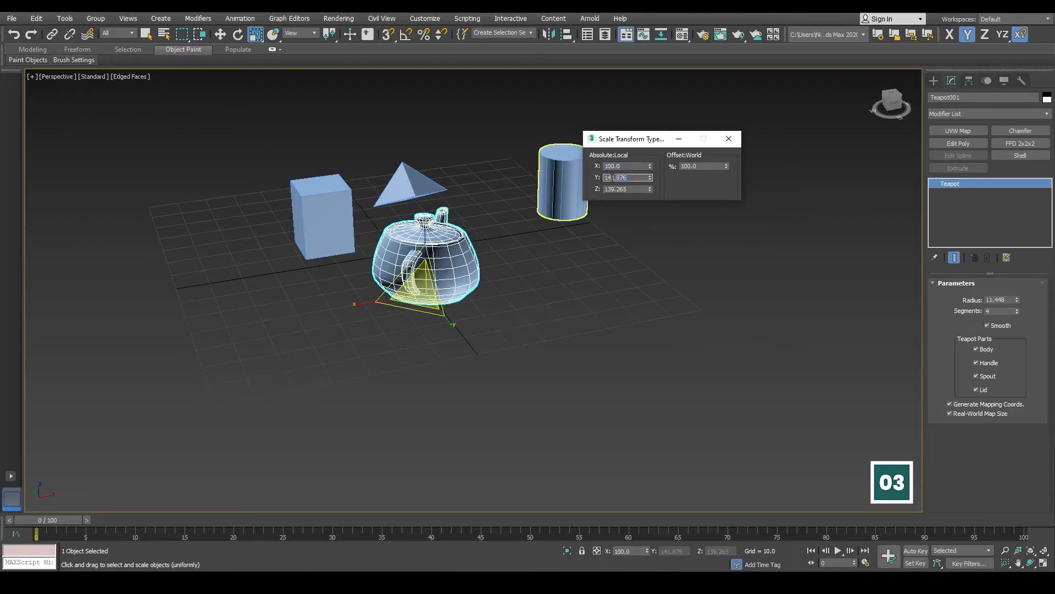
pyautogui.write('100')
pyautogui.press('Return')
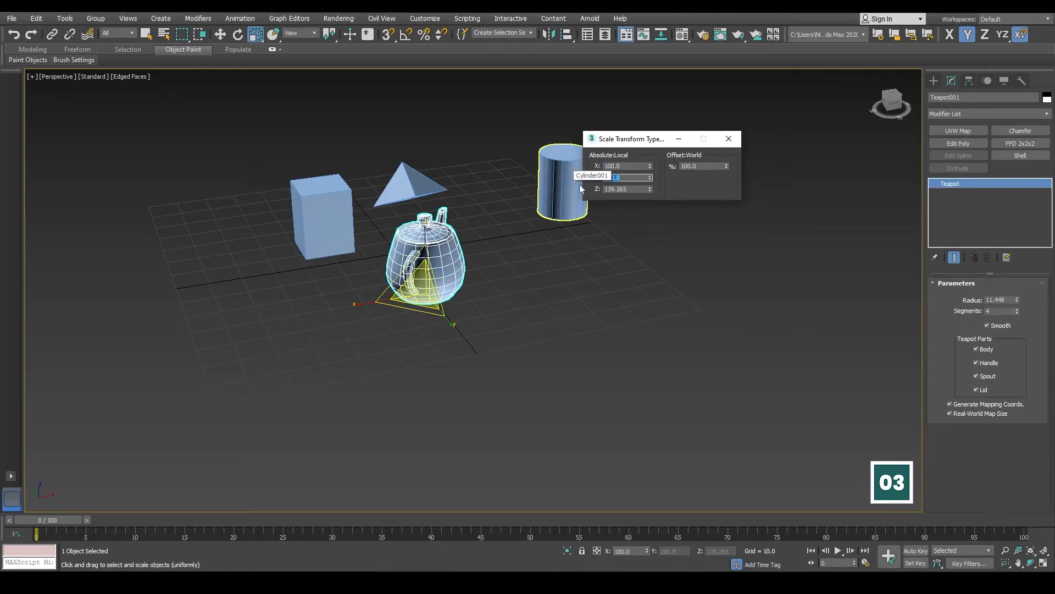
pyautogui.press('Tab')
pyautogui.write('100')
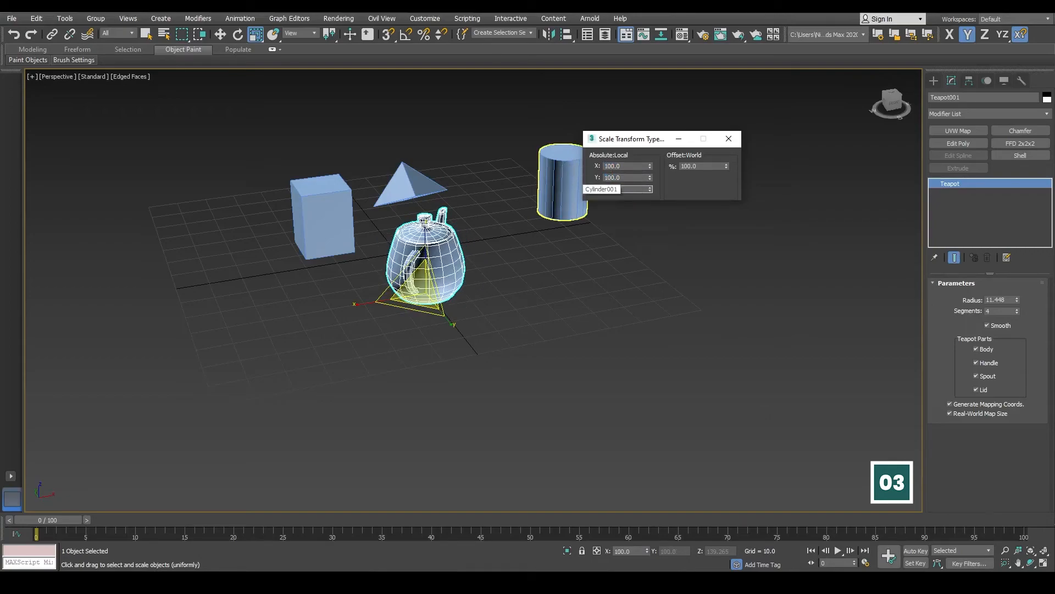
pyautogui.press('Return')
# Select the pyramid, close the Scale Transform Type-In dialog and open the Rotate Transform Type-In dialog for it.
pyautogui.keyDown('alt'); pyautogui.moveTo(530, 269); pyautogui.dragTo(400, 329, button='middle'); pyautogui.keyUp('alt')
pyautogui.keyDown('alt'); pyautogui.moveTo(601, 226); pyautogui.dragTo(446, 319, button='middle'); pyautogui.keyUp('alt')
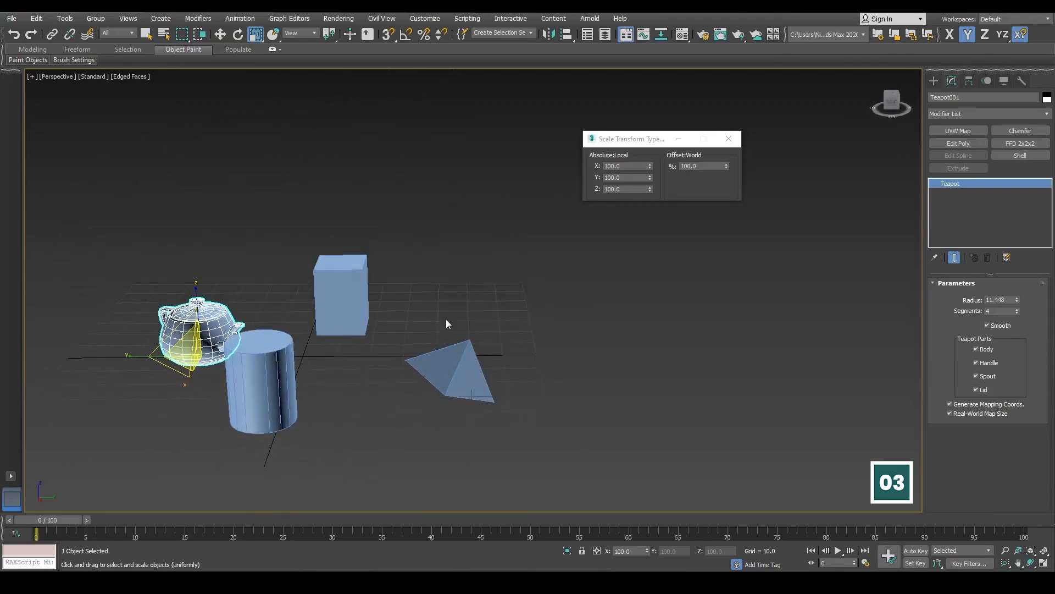
pyautogui.click(460, 359)
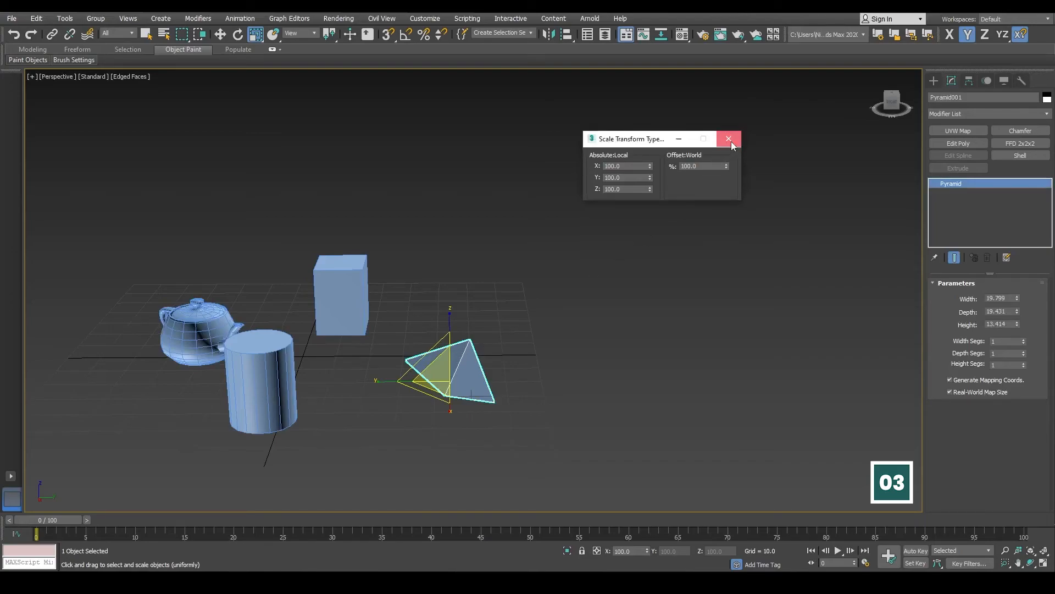
pyautogui.click(729, 139)
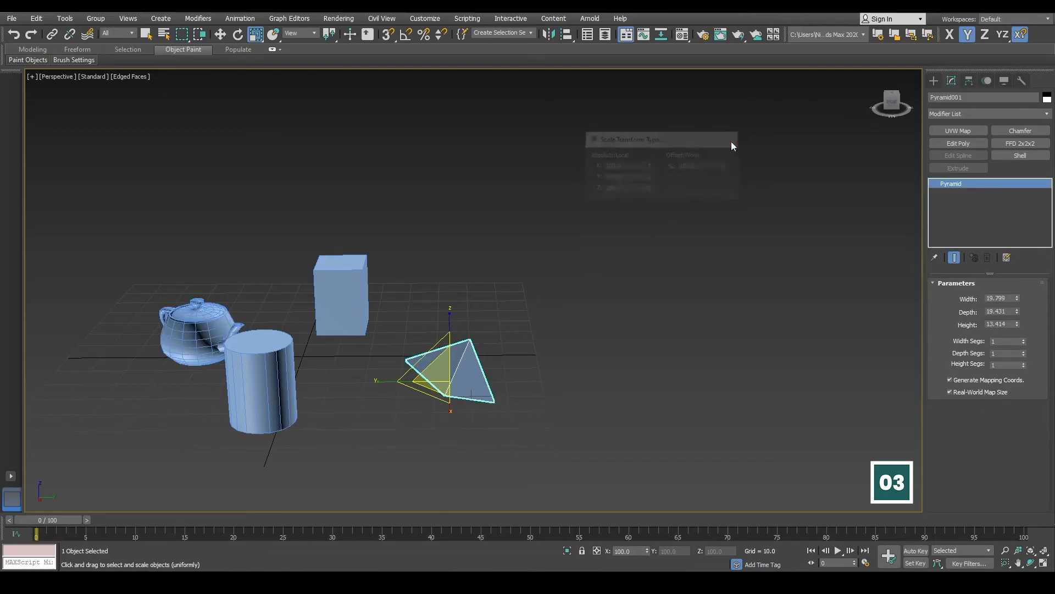
pyautogui.click(238, 35)
pyautogui.rightClick(238, 35)
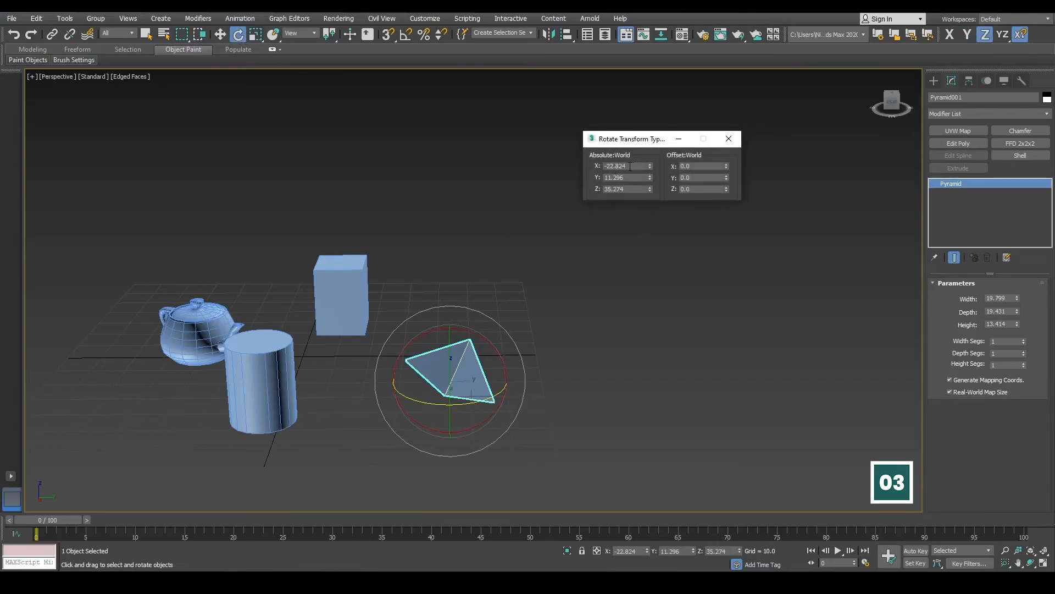
# Set the pyramid's absolute world rotation to 0 on the X, Y and Z axes and deselect it.
pyautogui.moveTo(494, 347); pyautogui.dragTo(478, 313, button='middle')
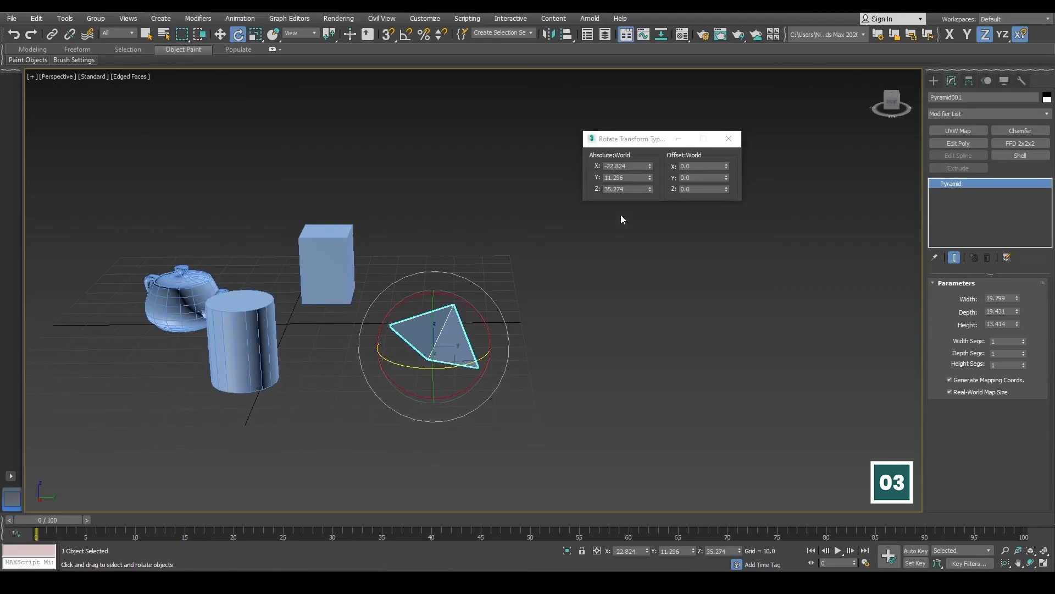
pyautogui.moveTo(640, 168); pyautogui.dragTo(572, 168)
pyautogui.write('0')
pyautogui.press('Return')
pyautogui.moveTo(640, 178); pyautogui.dragTo(548, 192)
pyautogui.write('0')
pyautogui.press('Return')
pyautogui.write('0')
pyautogui.press('Return')
pyautogui.keyDown('alt'); pyautogui.moveTo(469, 329); pyautogui.dragTo(518, 323, button='middle'); pyautogui.keyUp('alt')
pyautogui.click(590, 307)
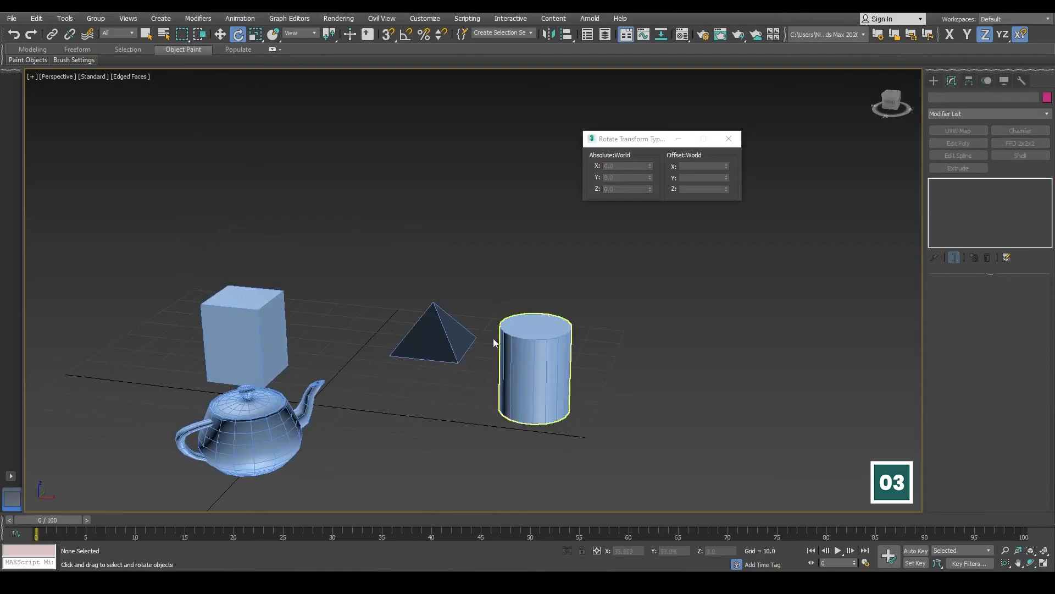
# Check the cylinder's rotation values, close the Rotate Transform Type-In dialog and clear the selection.
pyautogui.keyDown('alt'); pyautogui.moveTo(446, 338); pyautogui.dragTo(463, 318, button='middle'); pyautogui.keyUp('alt')
pyautogui.click(522, 296)
pyautogui.keyDown('alt'); pyautogui.moveTo(523, 297); pyautogui.dragTo(495, 352, button='middle'); pyautogui.keyUp('alt')
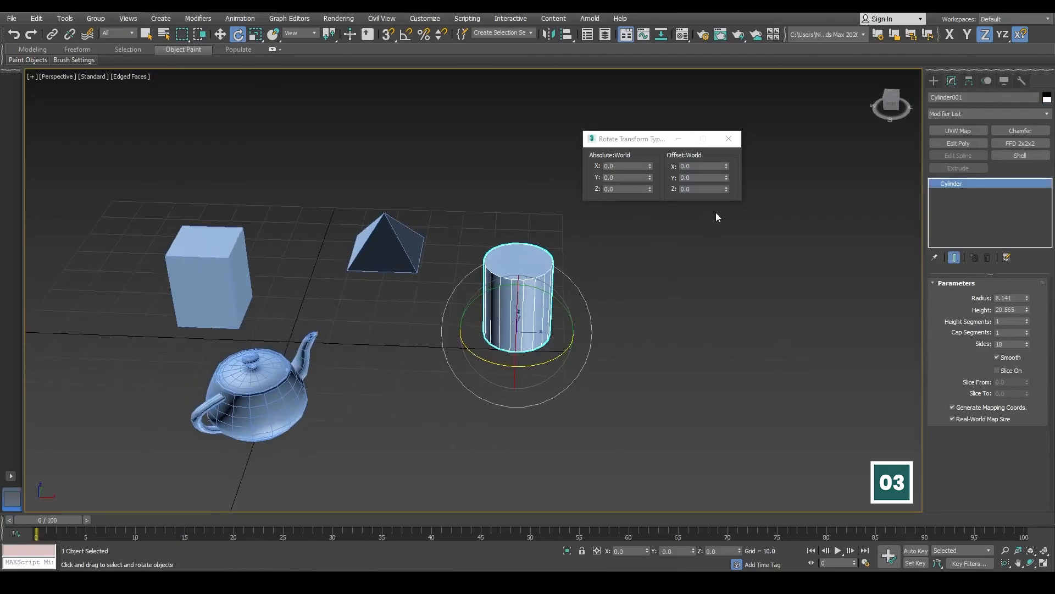
pyautogui.click(728, 139)
pyautogui.scroll(-5, 455, 295)
pyautogui.moveTo(452, 303)
pyautogui.keyDown('alt'); pyautogui.mouseDown(button='middle')
pyautogui.moveTo(462, 301)
pyautogui.moveTo(450, 304)
pyautogui.mouseUp(button='middle'); pyautogui.keyUp('alt')
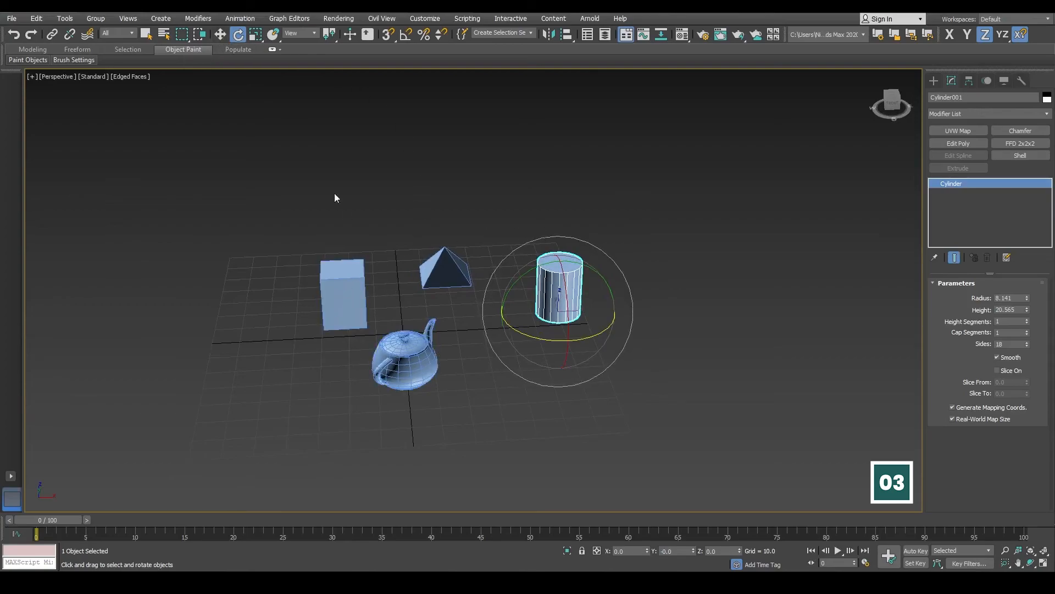
pyautogui.click(521, 199)
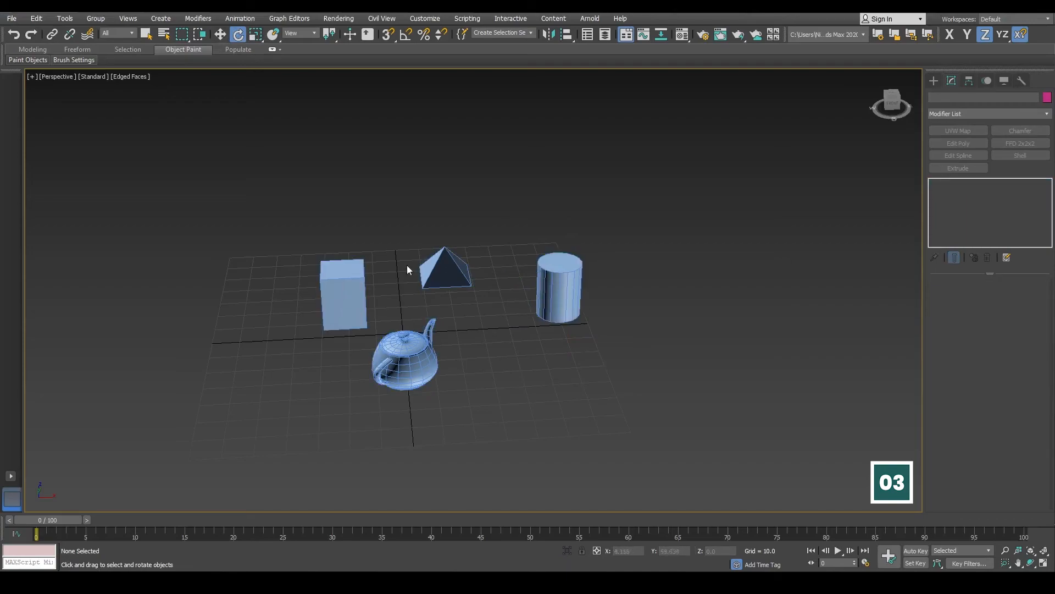